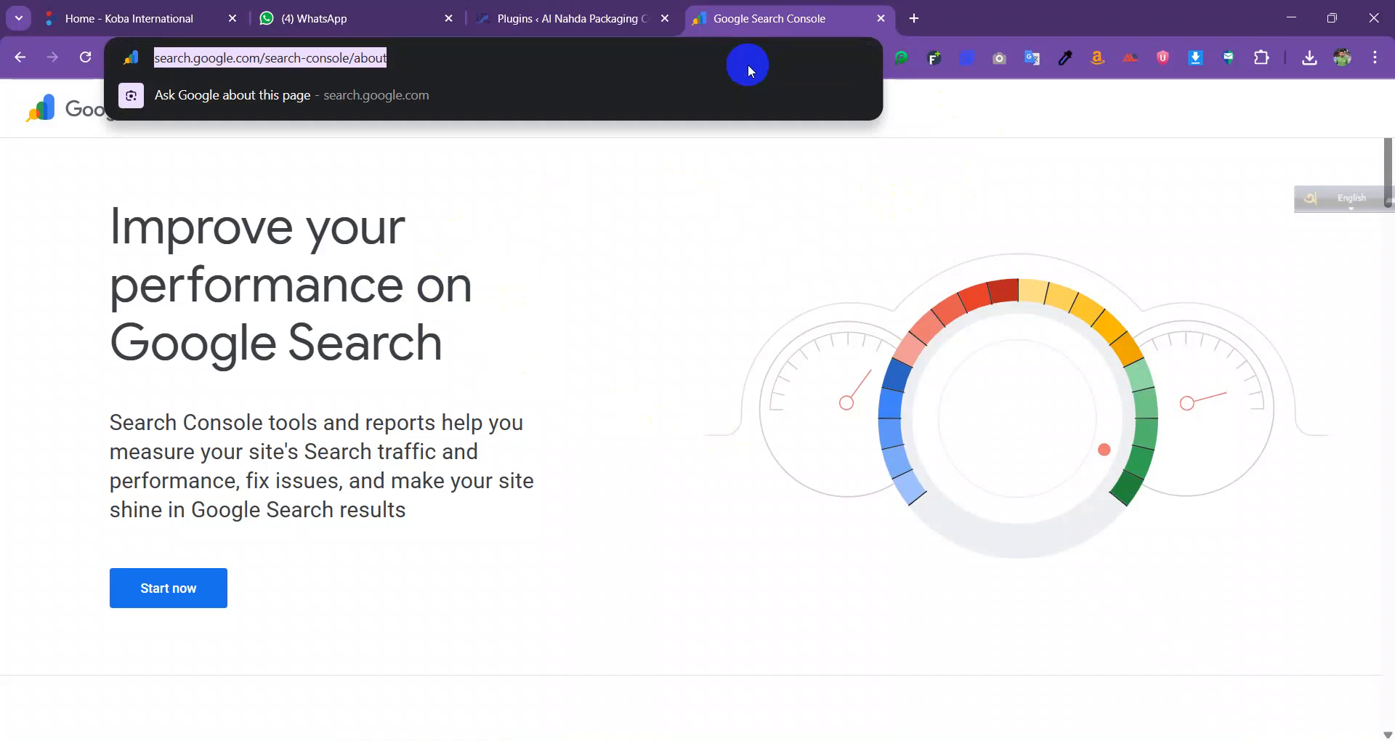
- Search the web for "google search console"
type("googl")
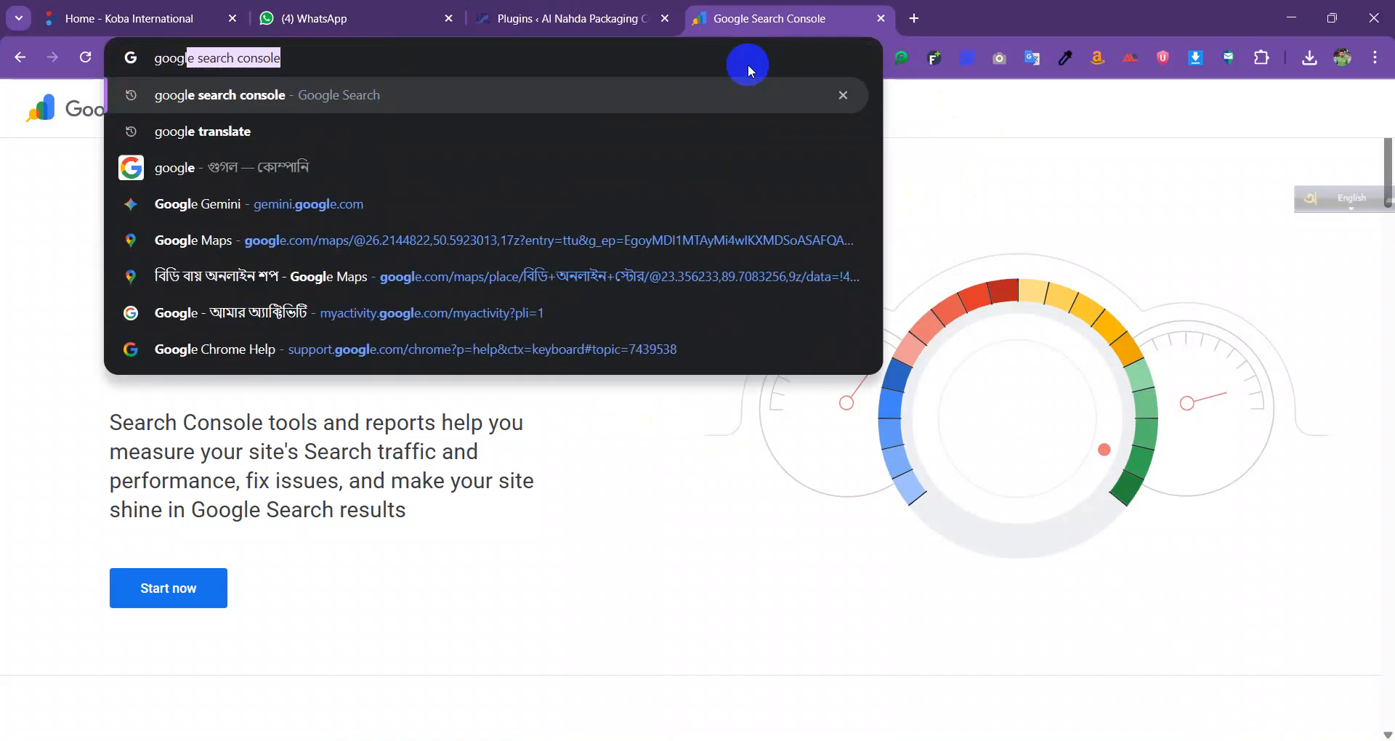
type("e s")
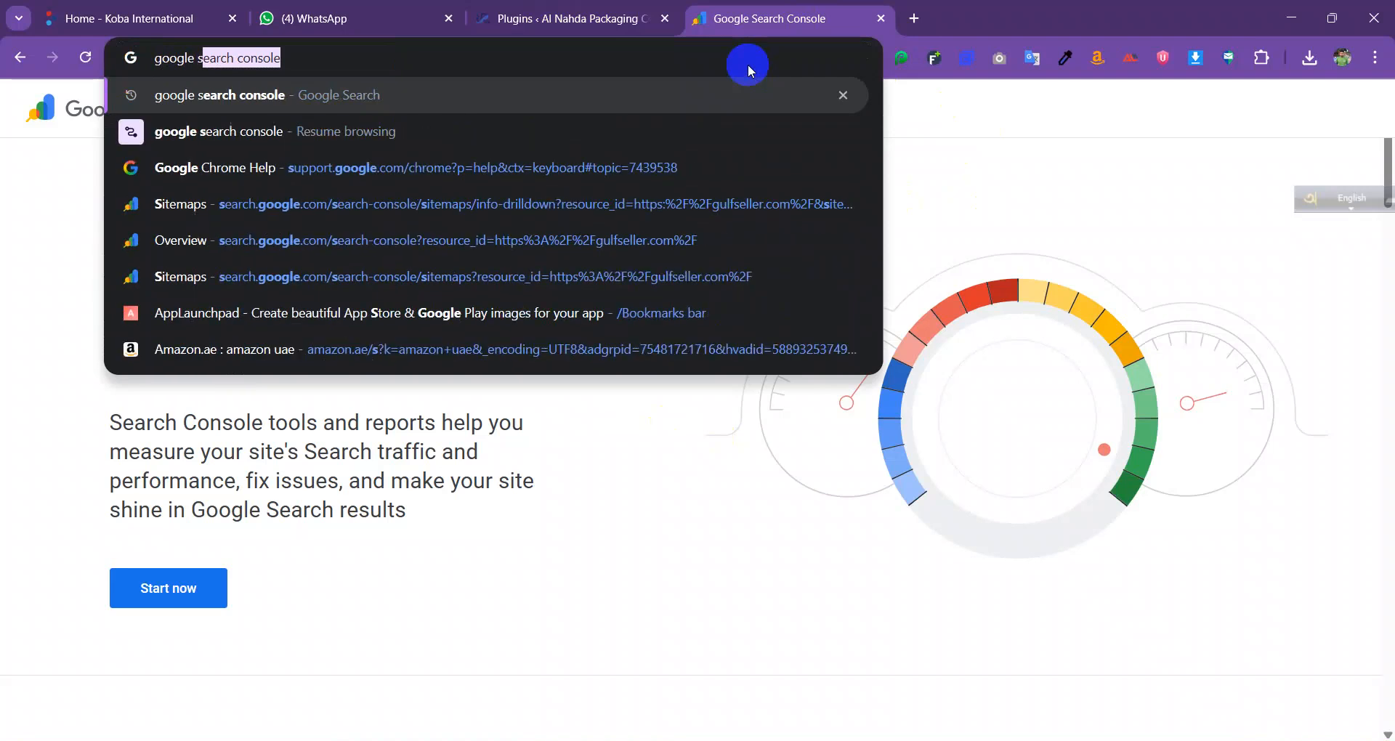
type("a")
key("BackSpace")
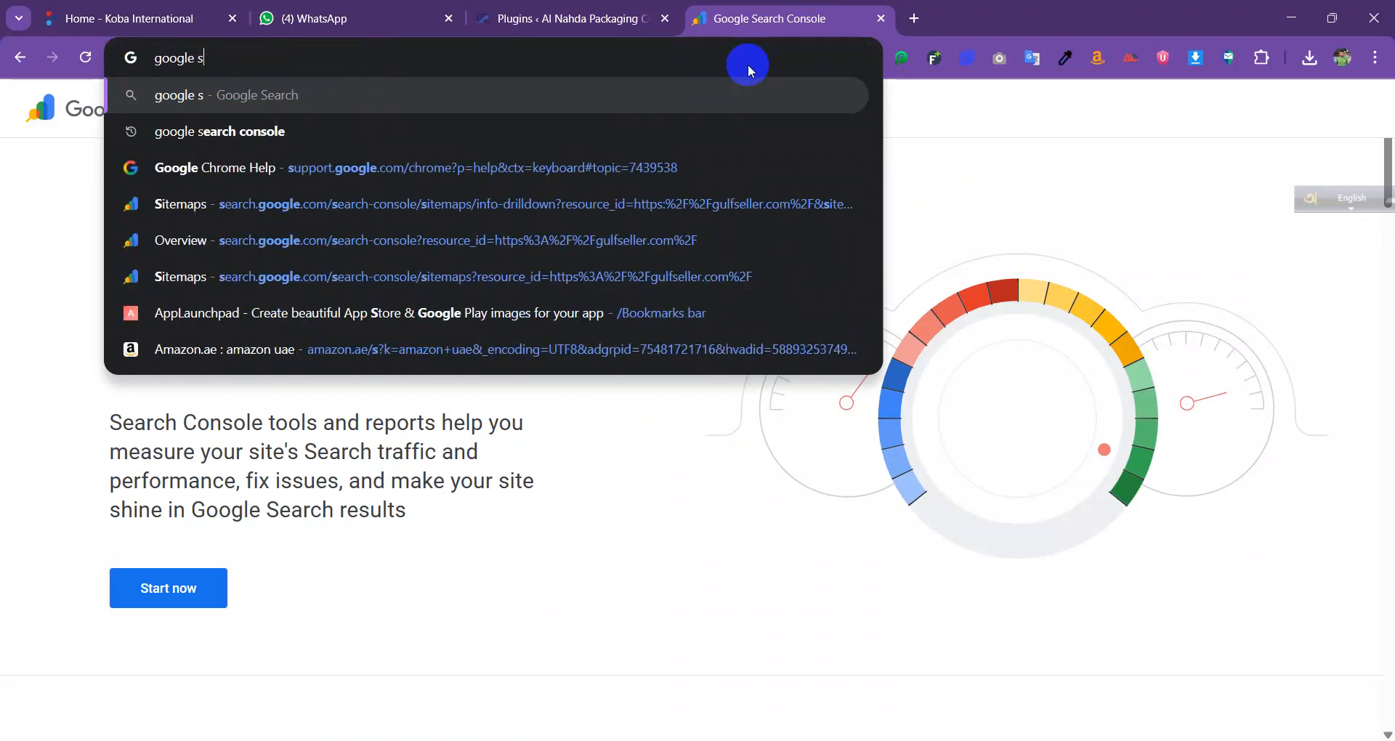
type("earch console")
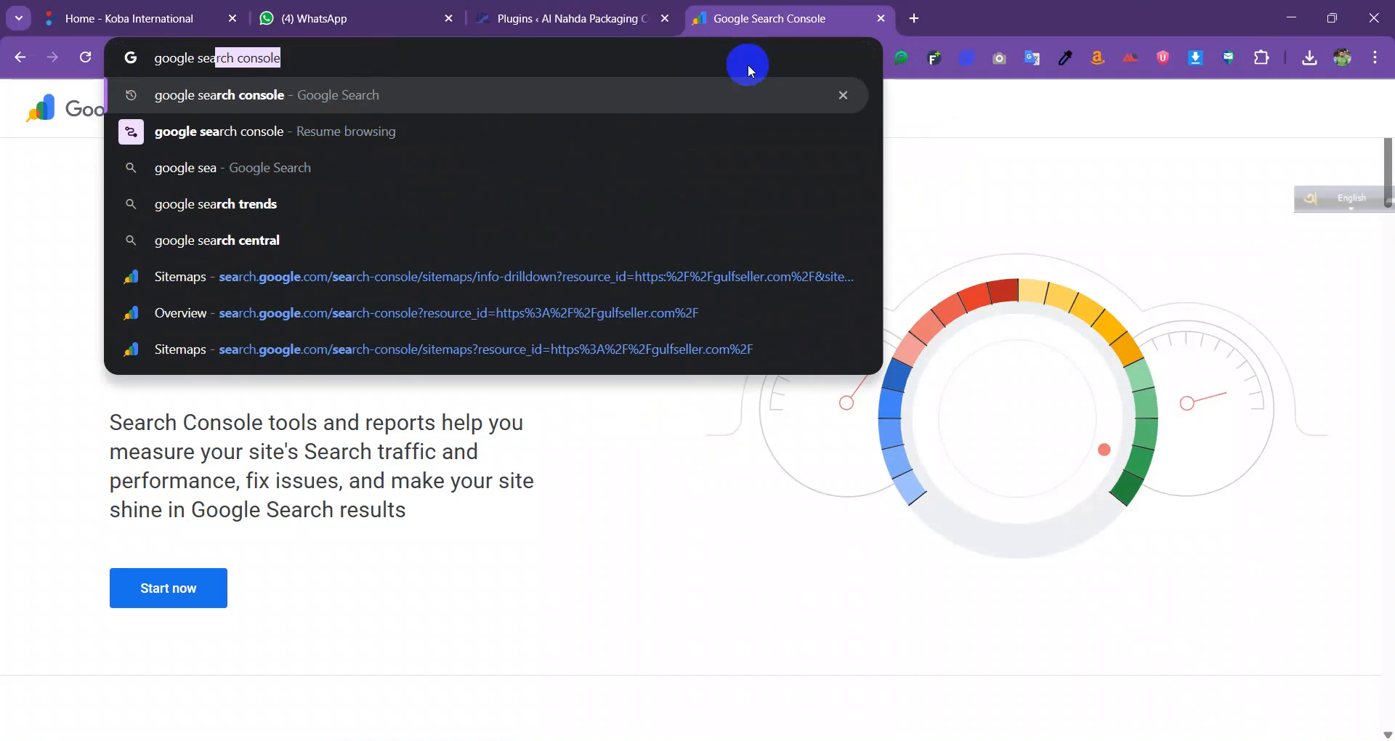
key("Return")
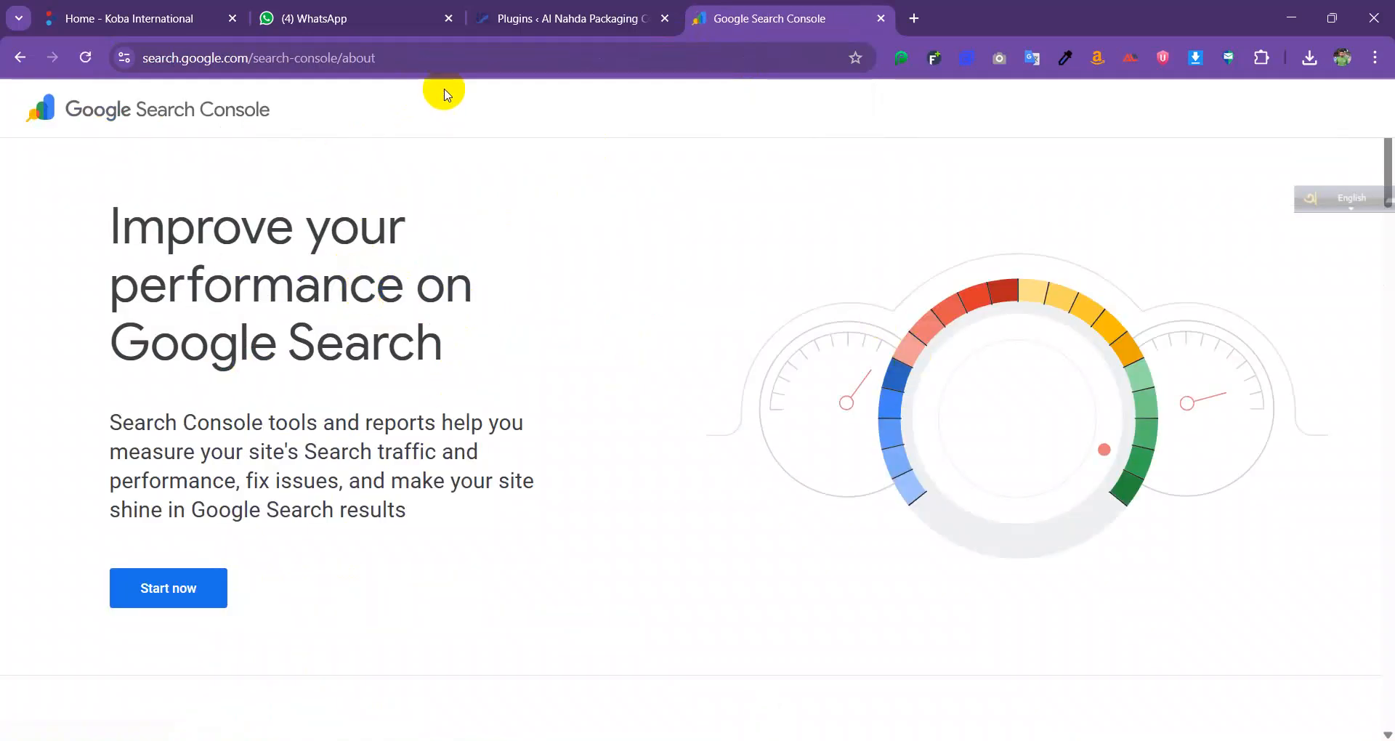
- Enter Google Search Console from its introduction page
left_click(251, 58)
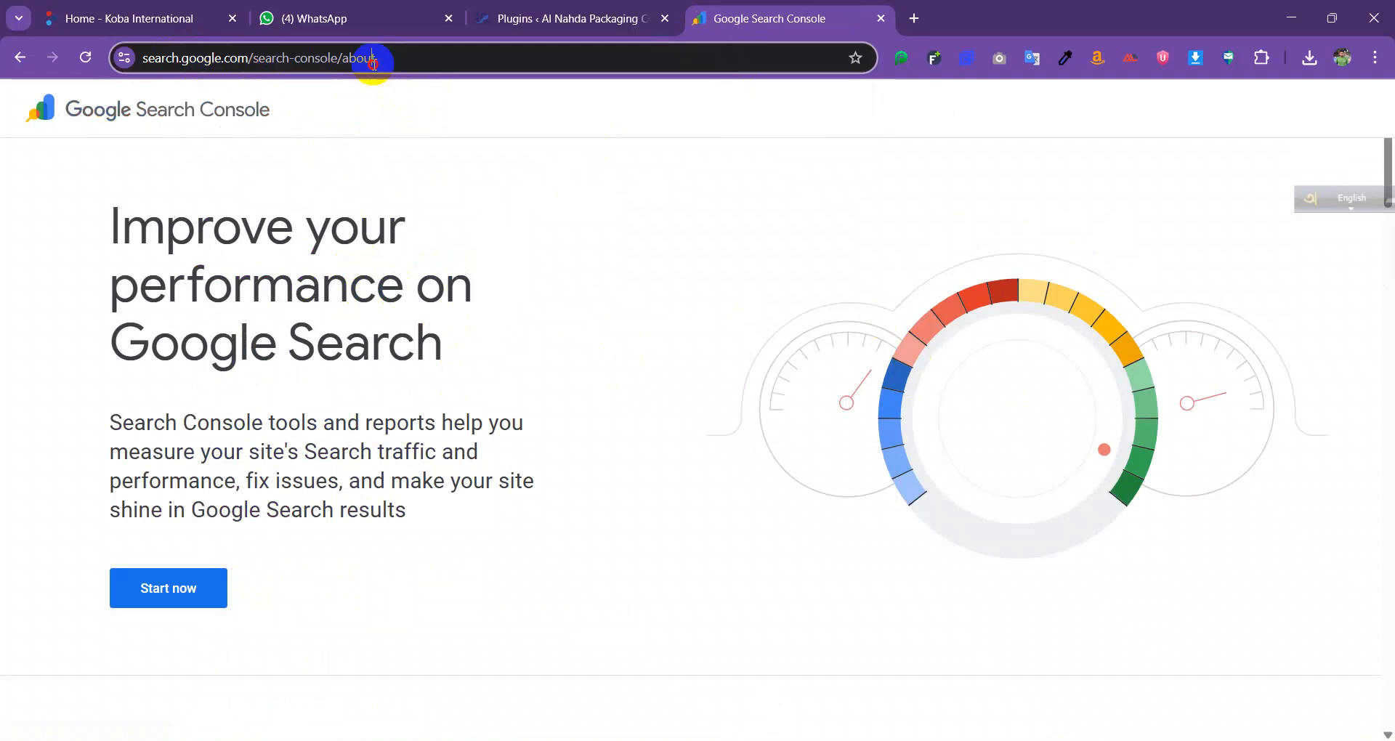
left_click(349, 175)
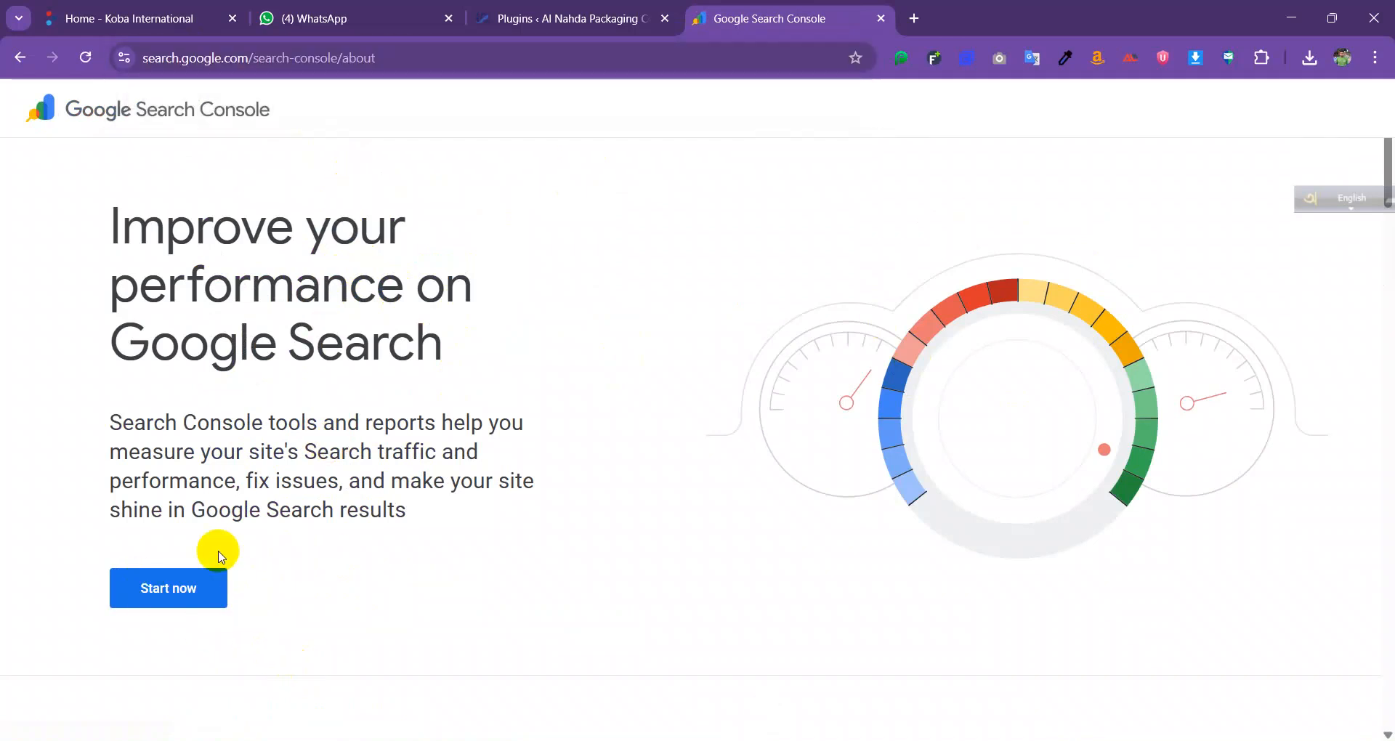
left_click(192, 605)
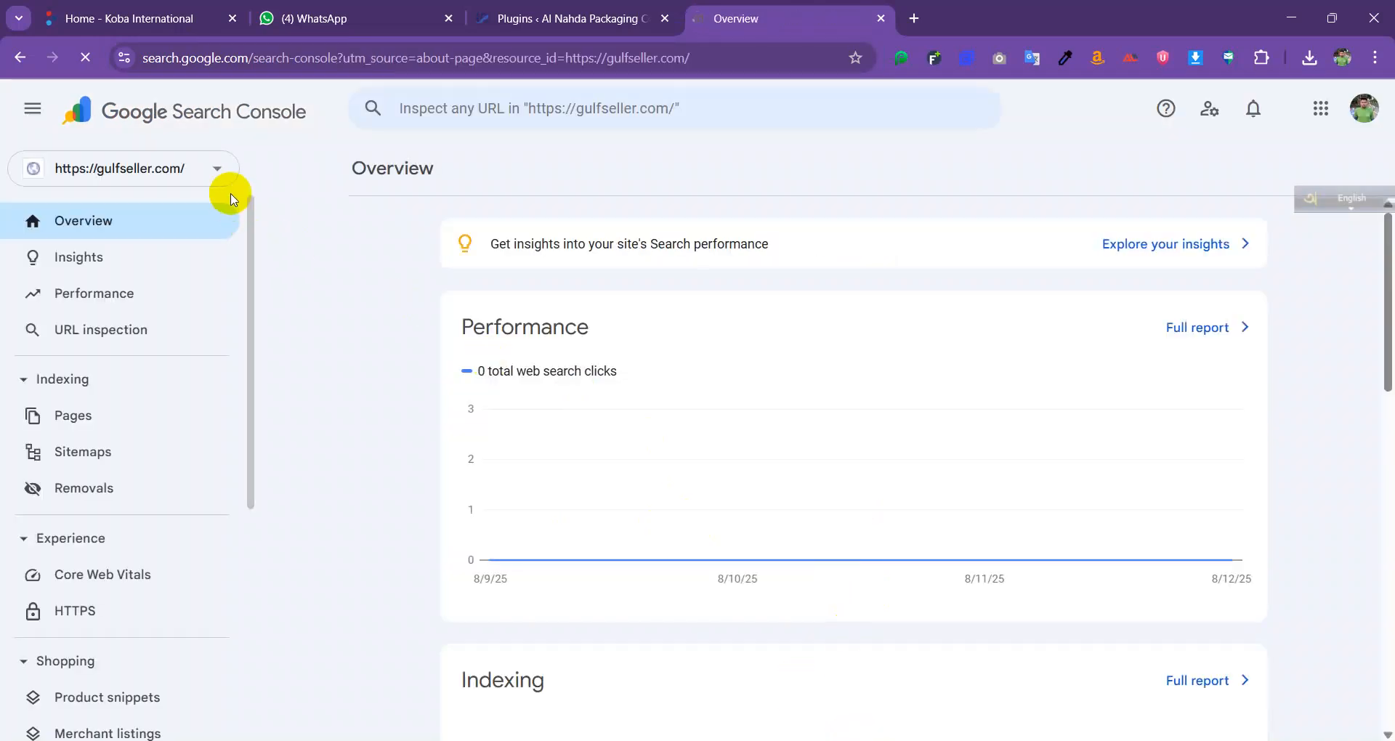
- Begin adding a new property to Search Console and choose the URL prefix type
left_click(152, 174)
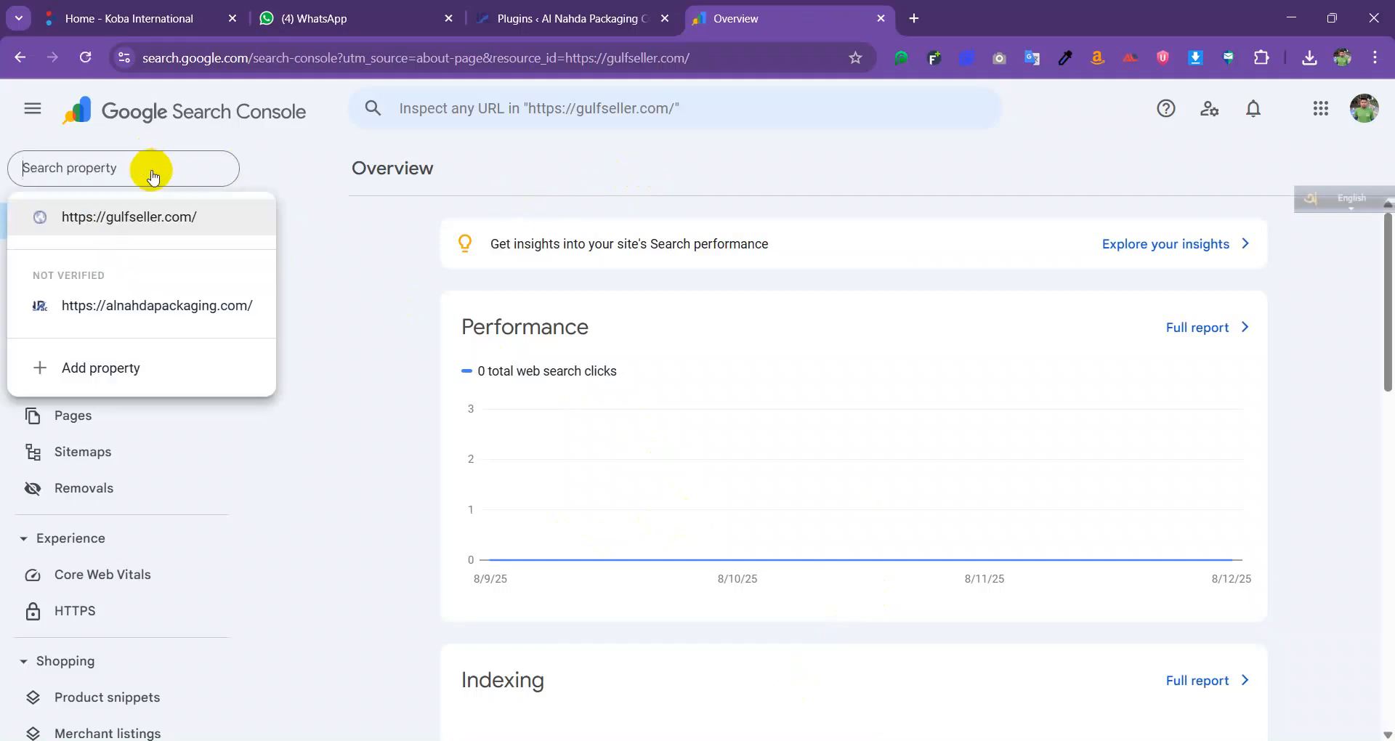
left_click(182, 362)
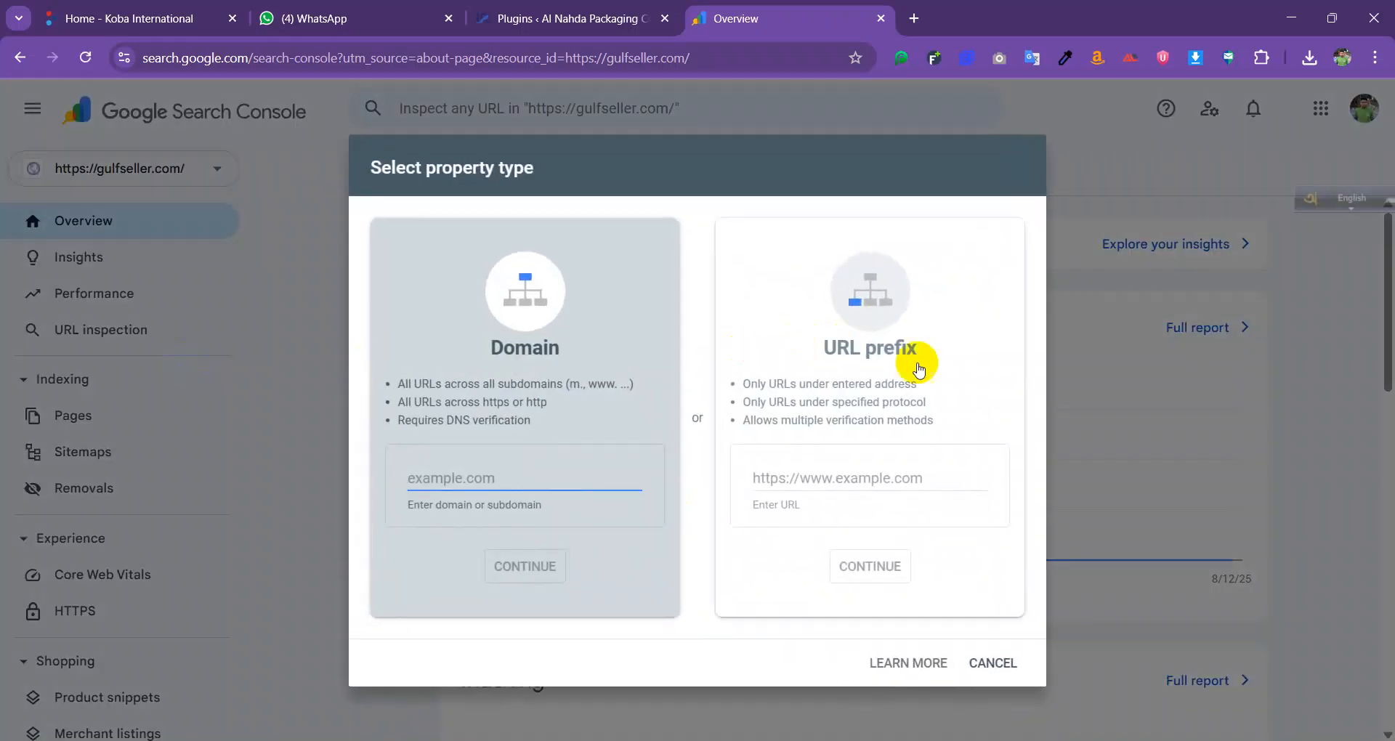
left_click(926, 476)
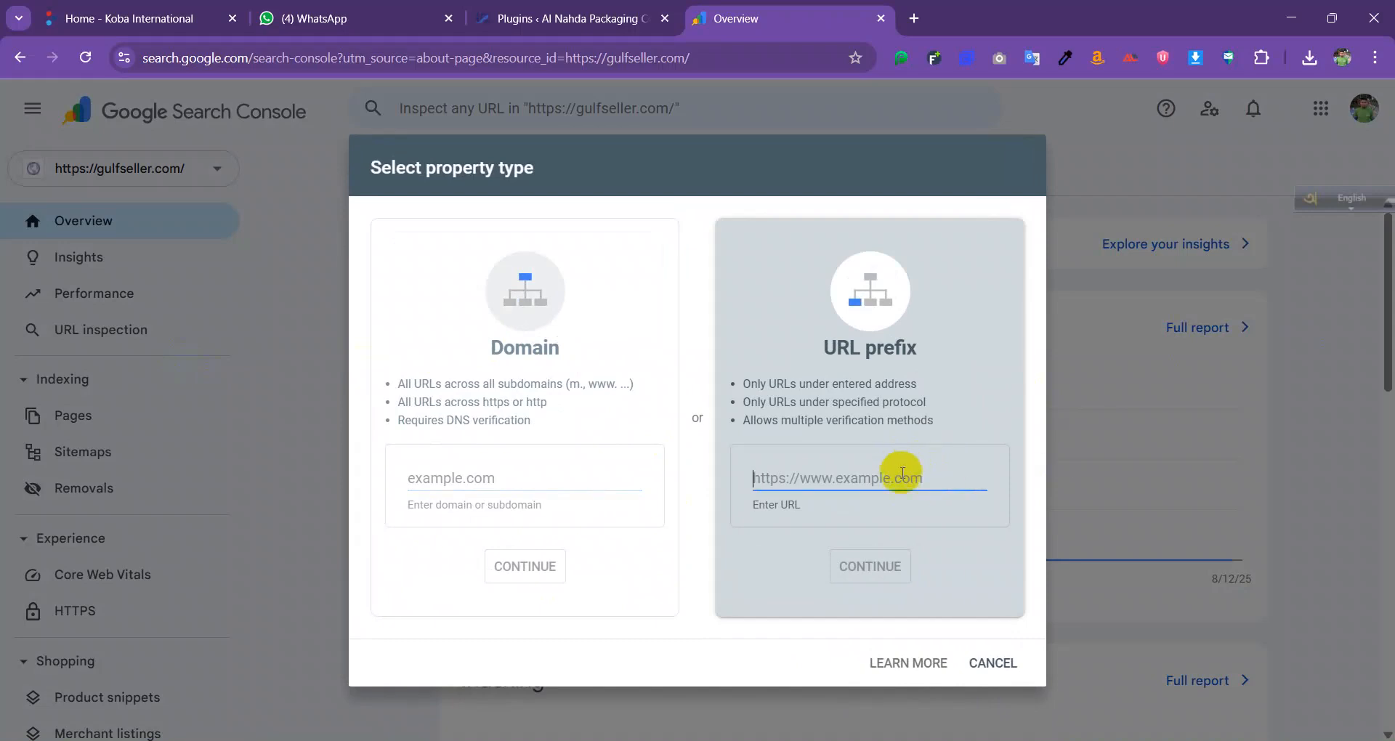
left_click(512, 500)
left_click(939, 469)
left_click(901, 476)
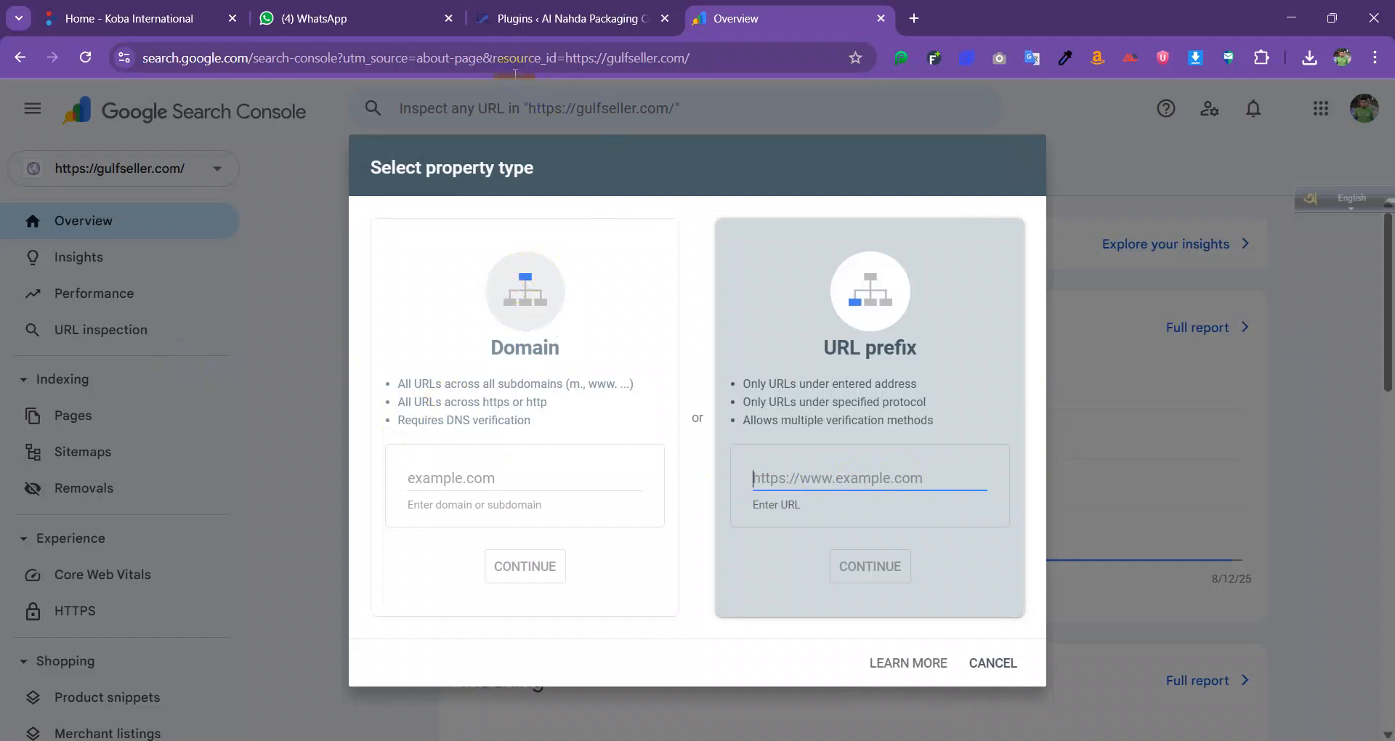
left_click(560, 18)
left_click_drag(269, 58, 145, 57)
key("ctrl+c")
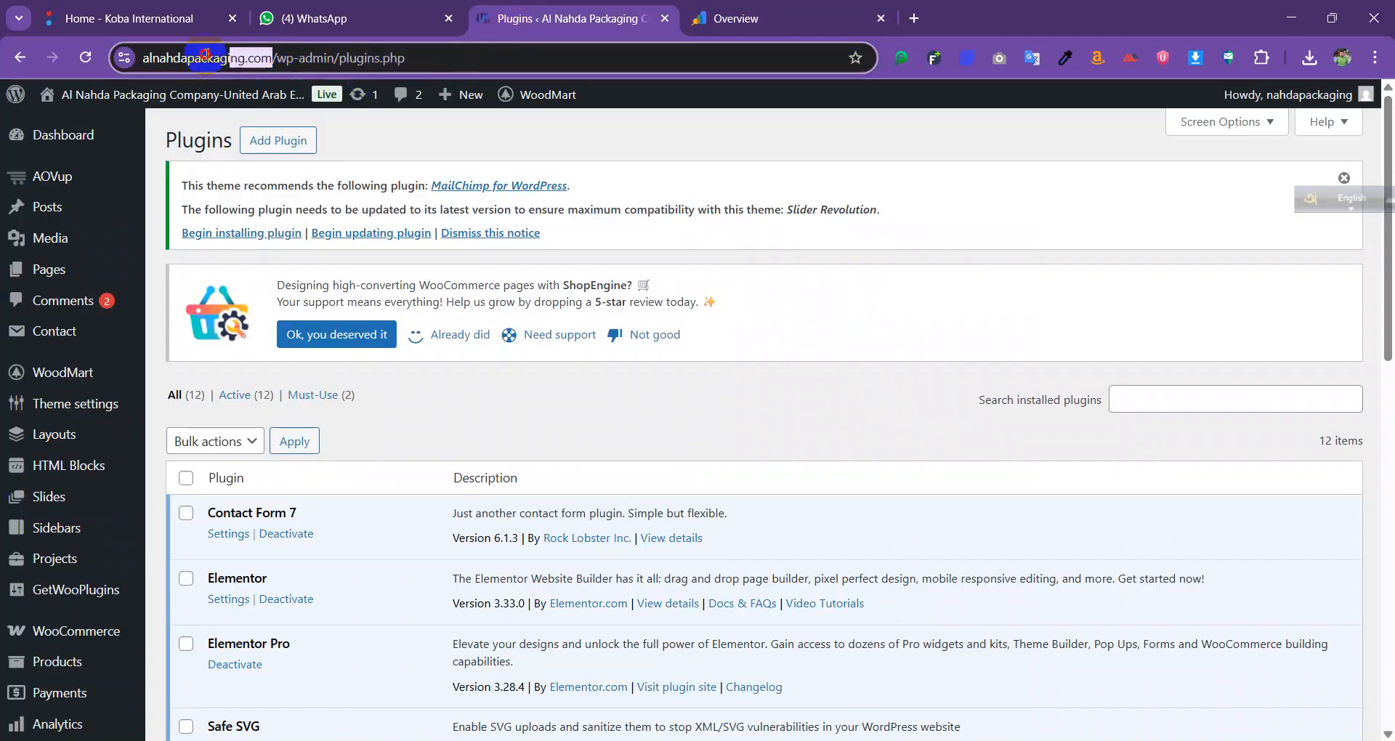
right_click(214, 58)
left_click(303, 203)
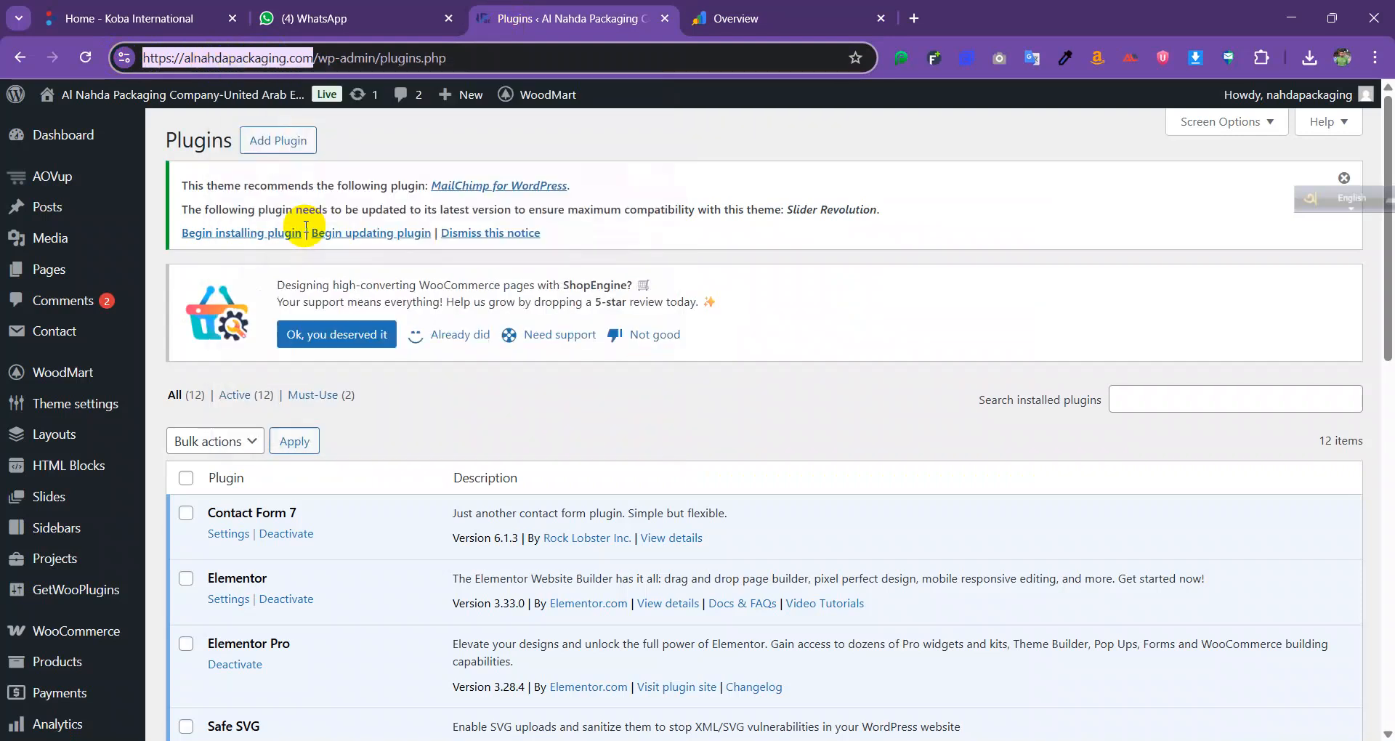
left_click(734, 18)
left_click(815, 470)
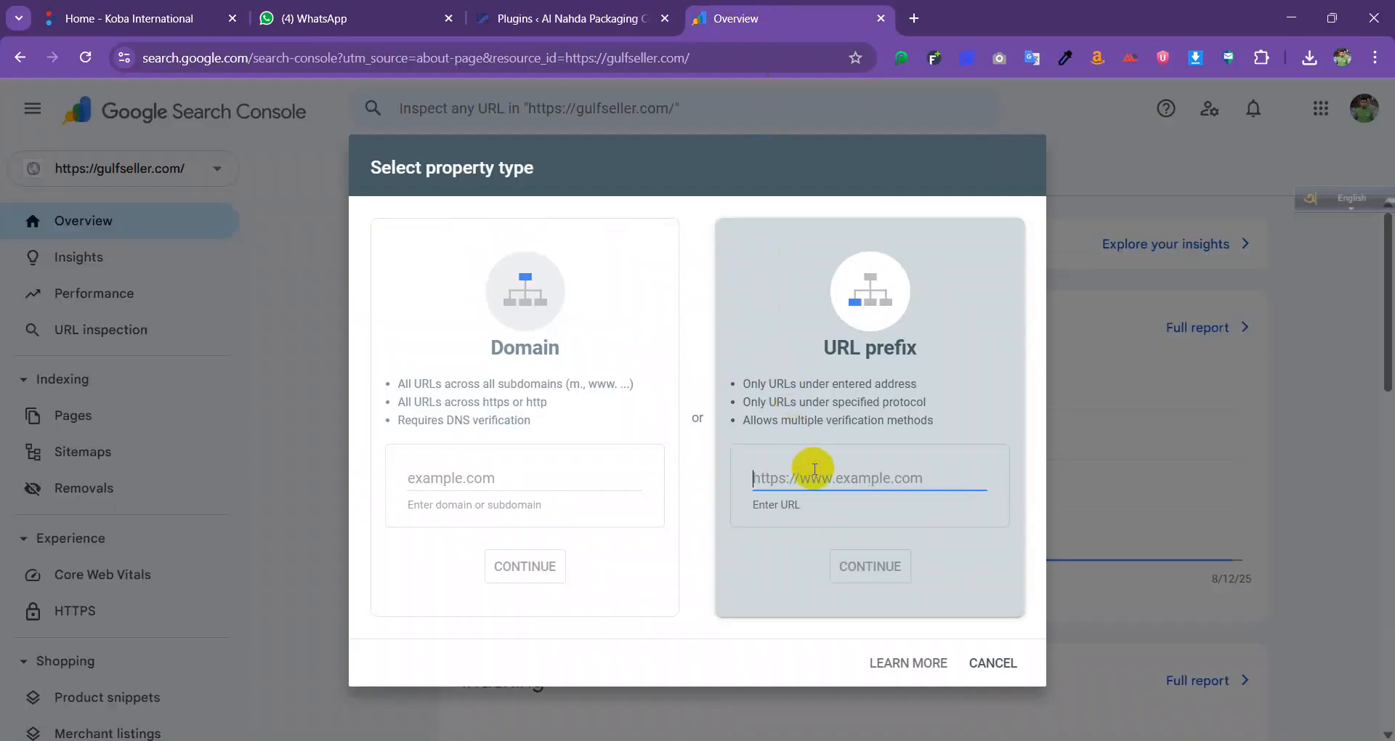
key("ctrl+v")
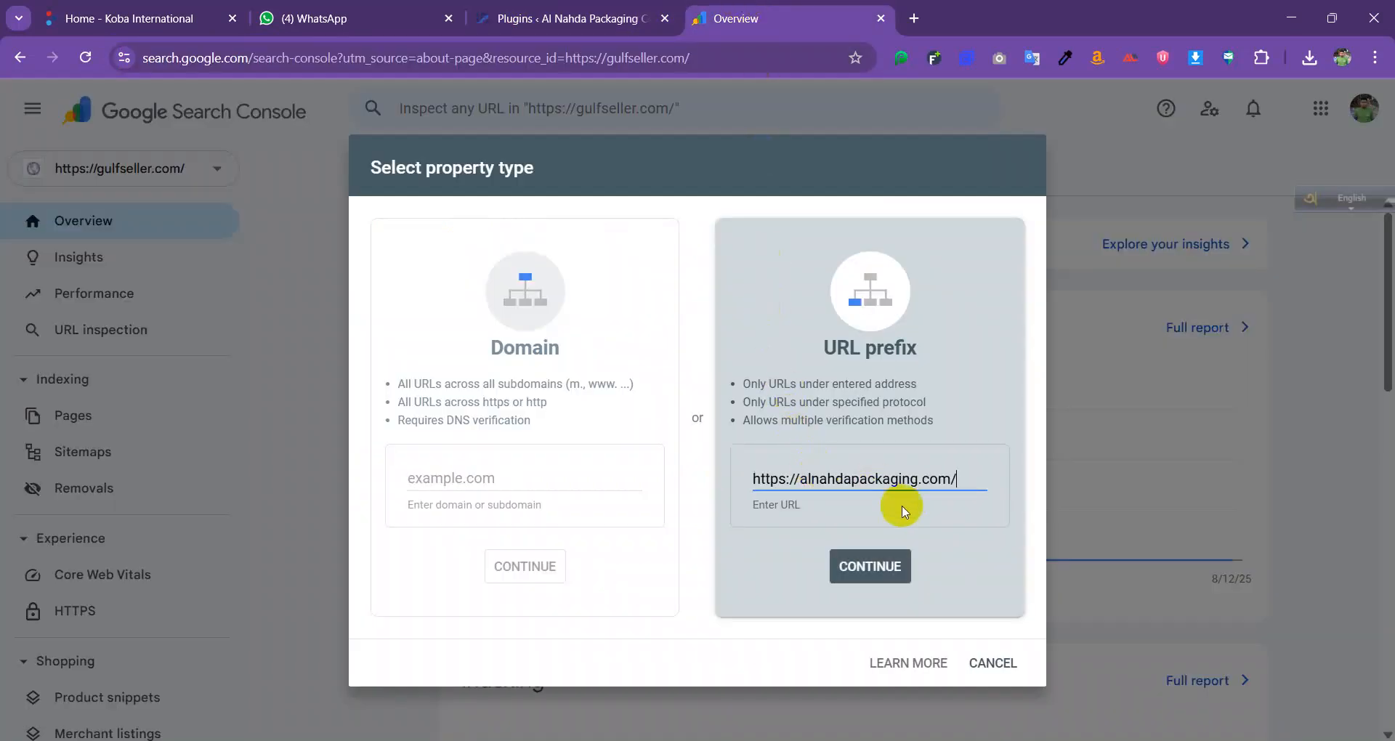
left_click(895, 564)
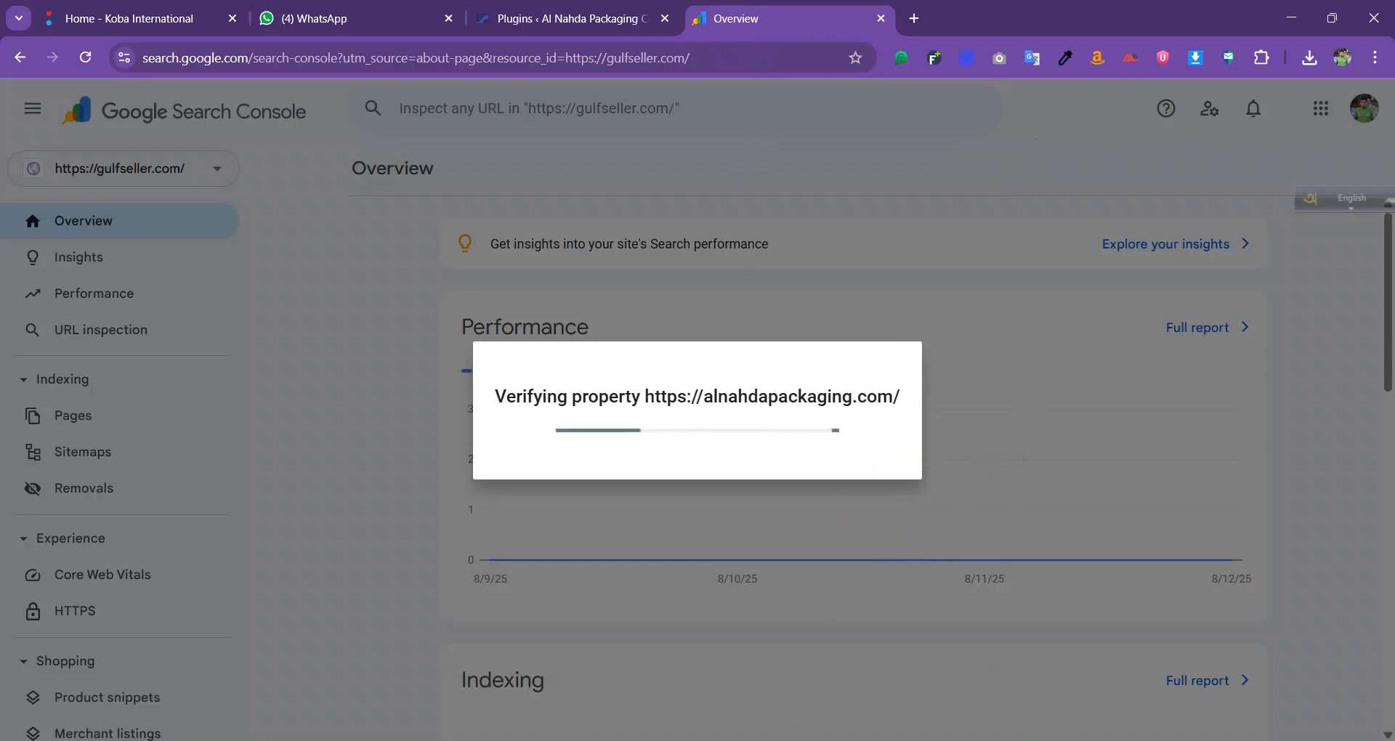
- Expand the HTML tag verification method and copy its meta tag
scroll(756, 487, "down", 2)
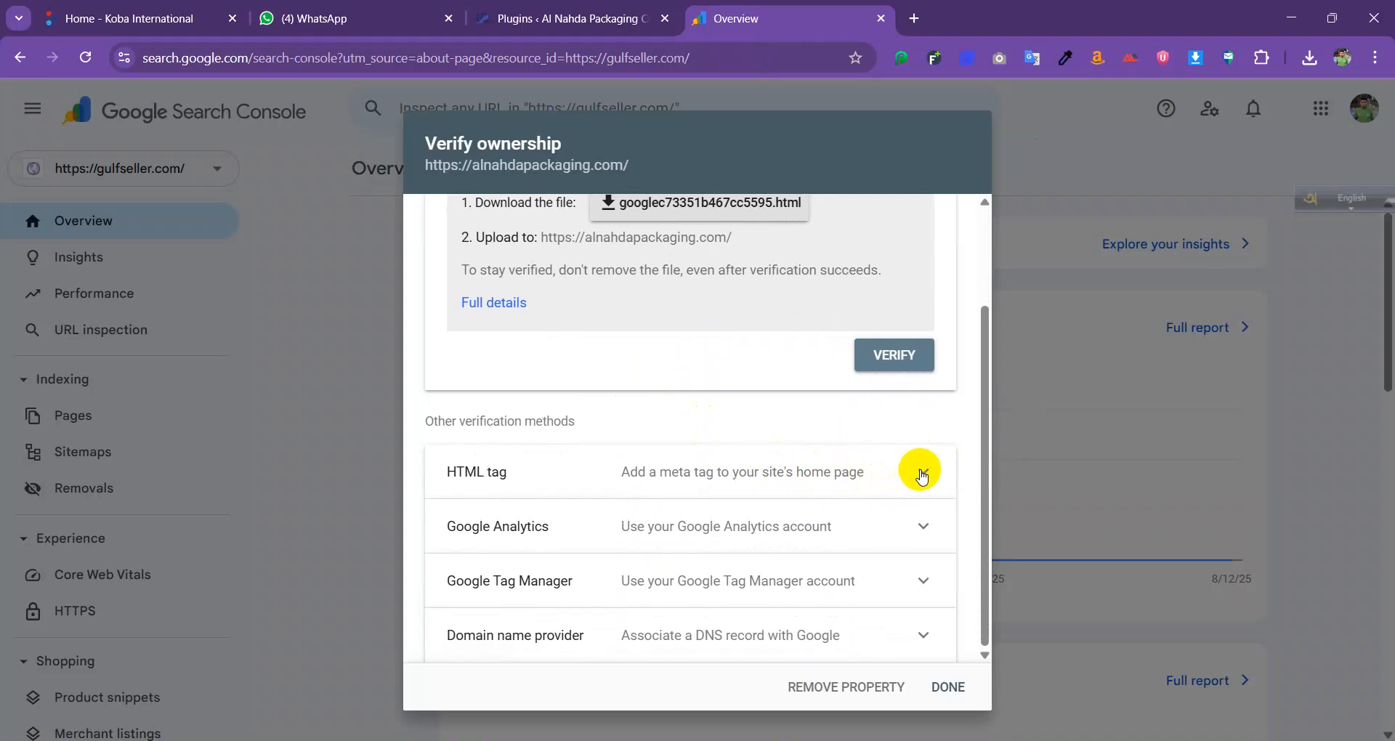
scroll(691, 399, "up", 2)
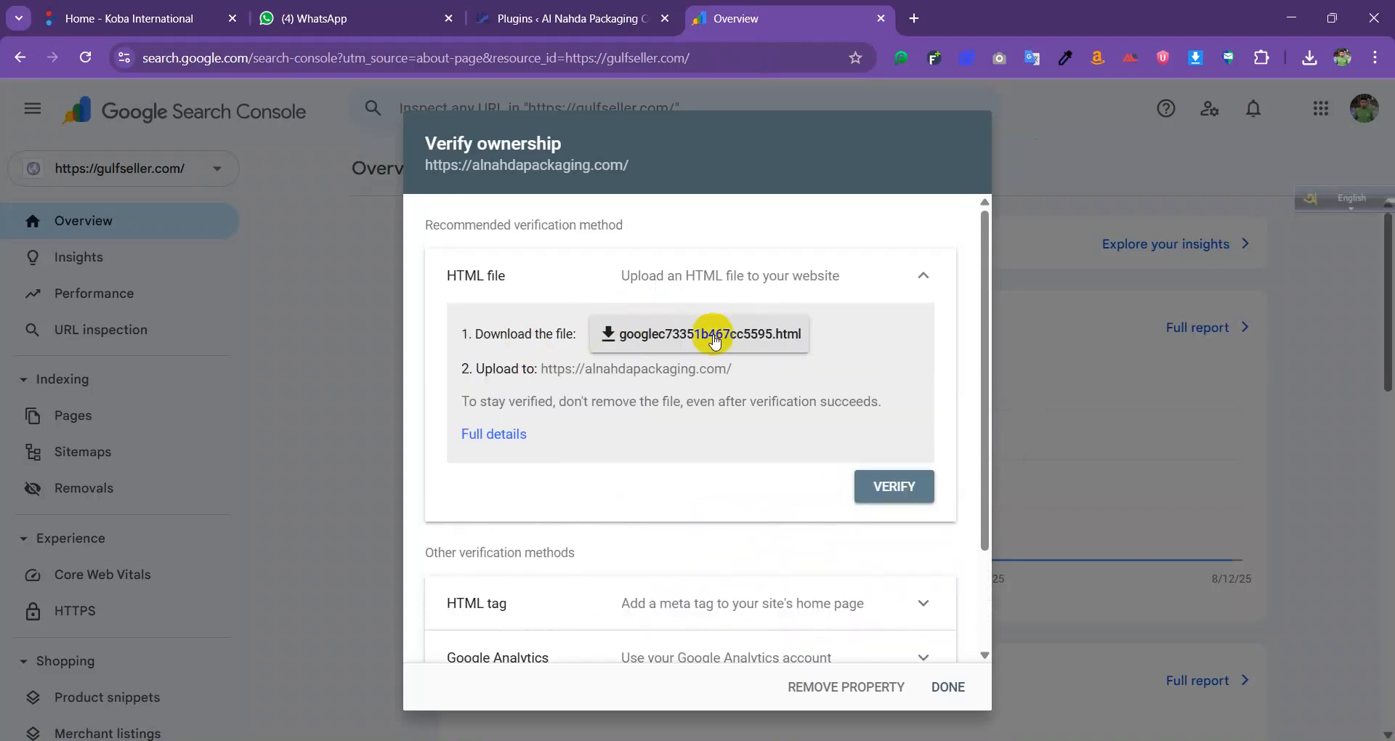
scroll(817, 450, "down", 2)
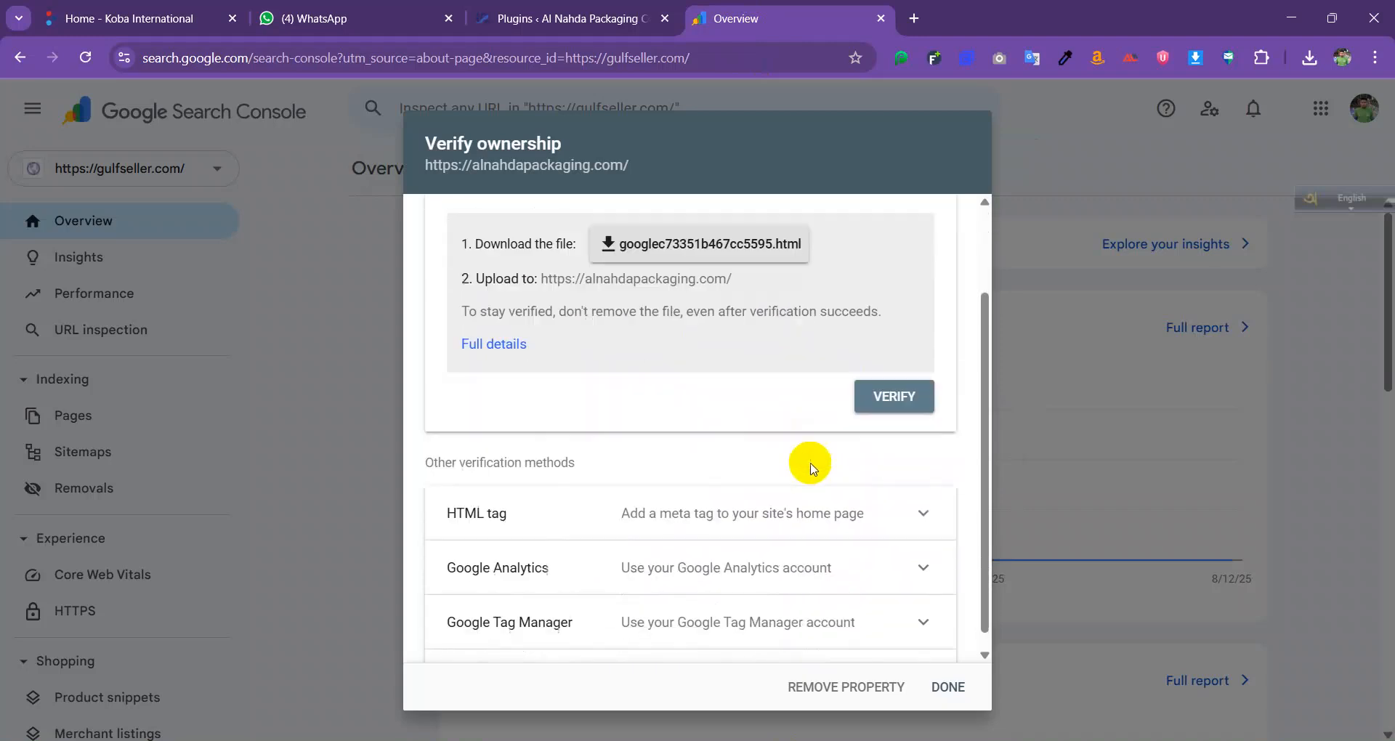
left_click(919, 470)
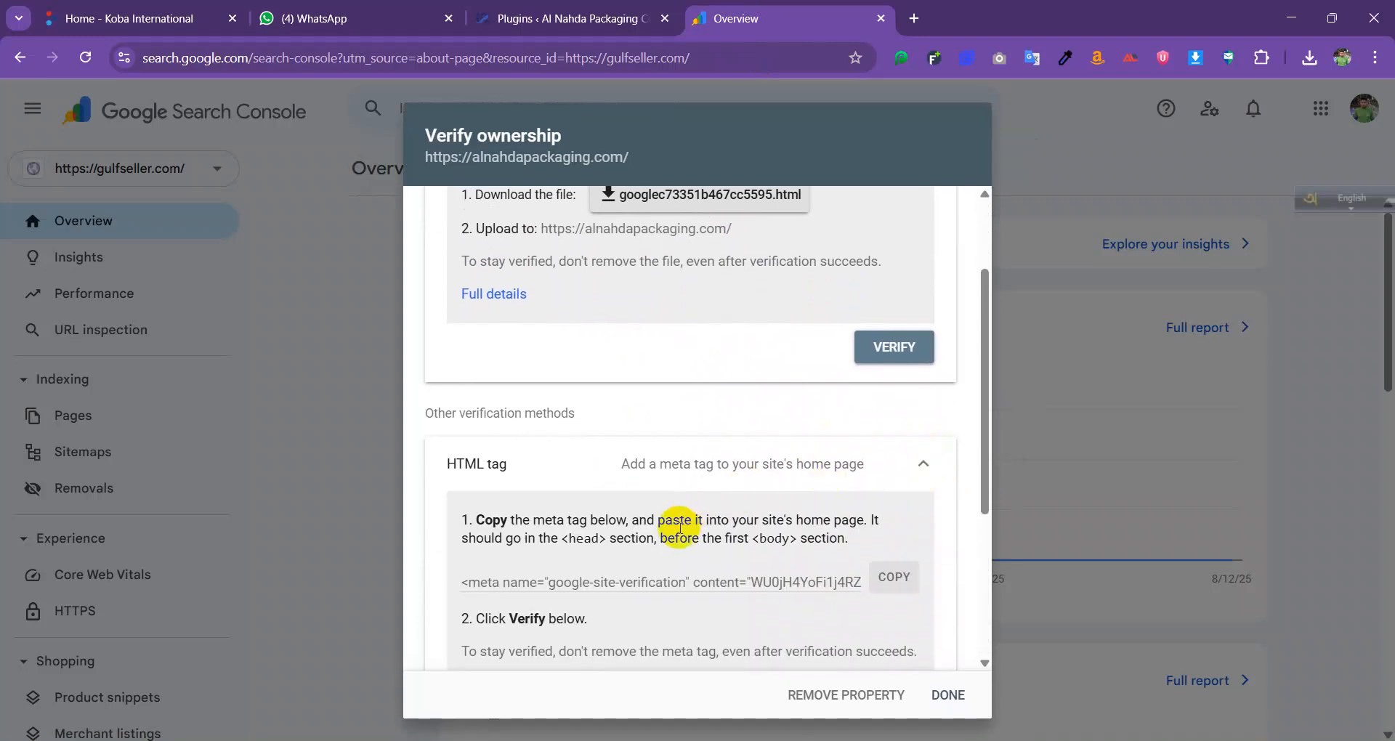
left_click(888, 585)
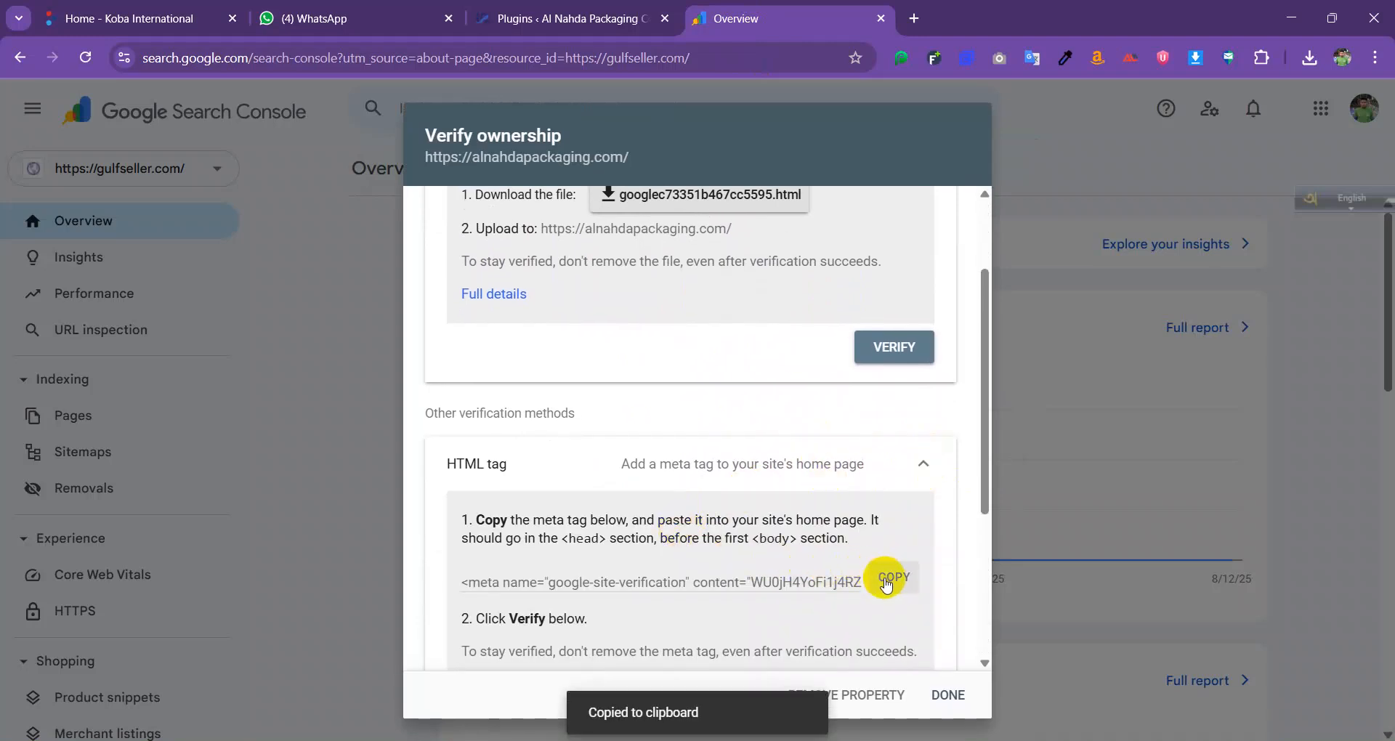
- Review the other ownership verification methods and copy the HTML meta tag again
scroll(803, 571, "down", 1)
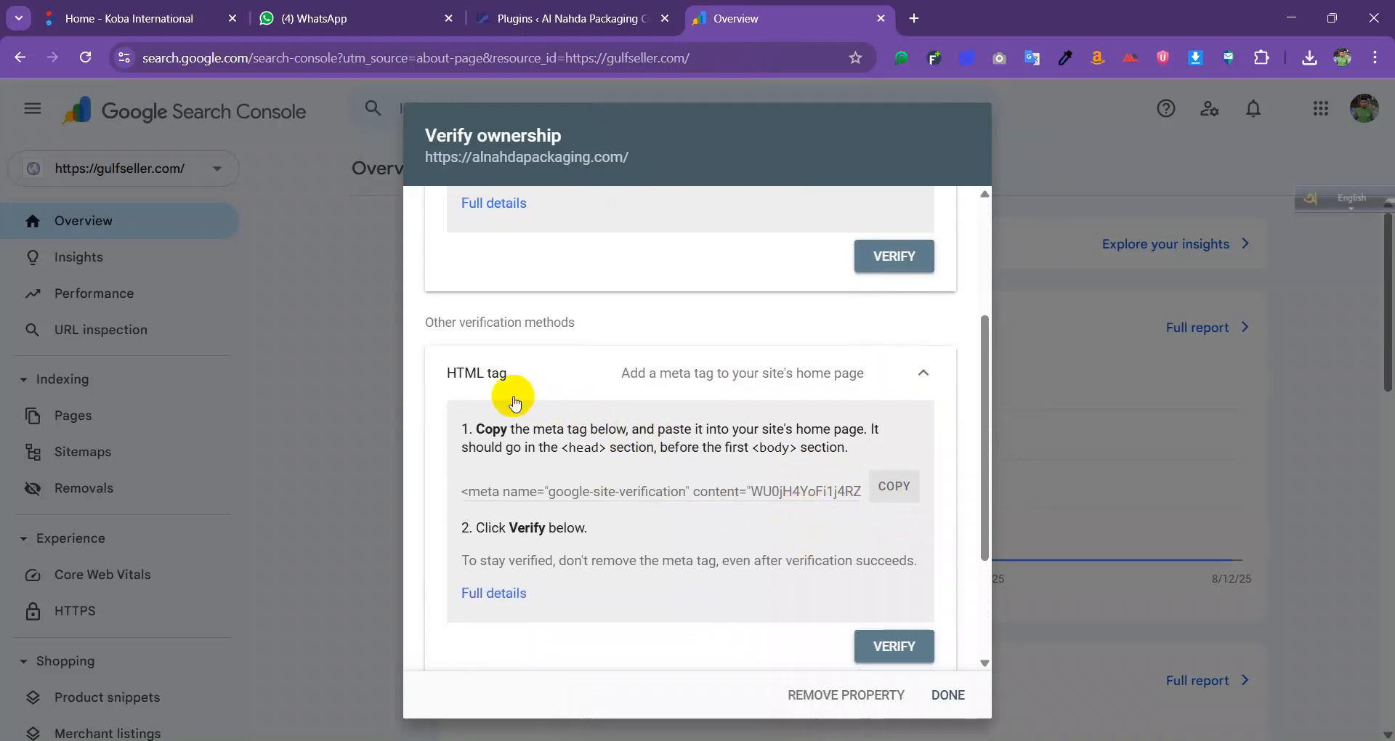
scroll(611, 427, "down", 2)
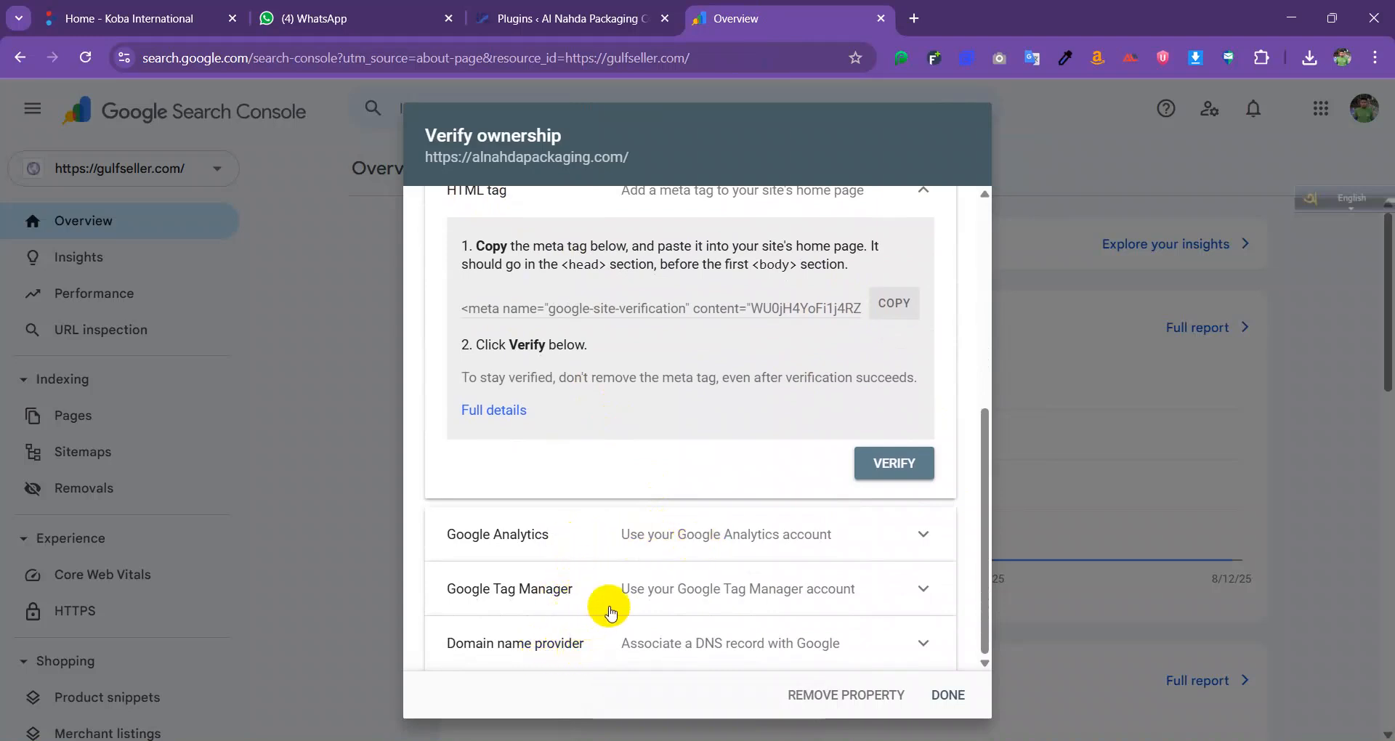
scroll(623, 629, "up", 5)
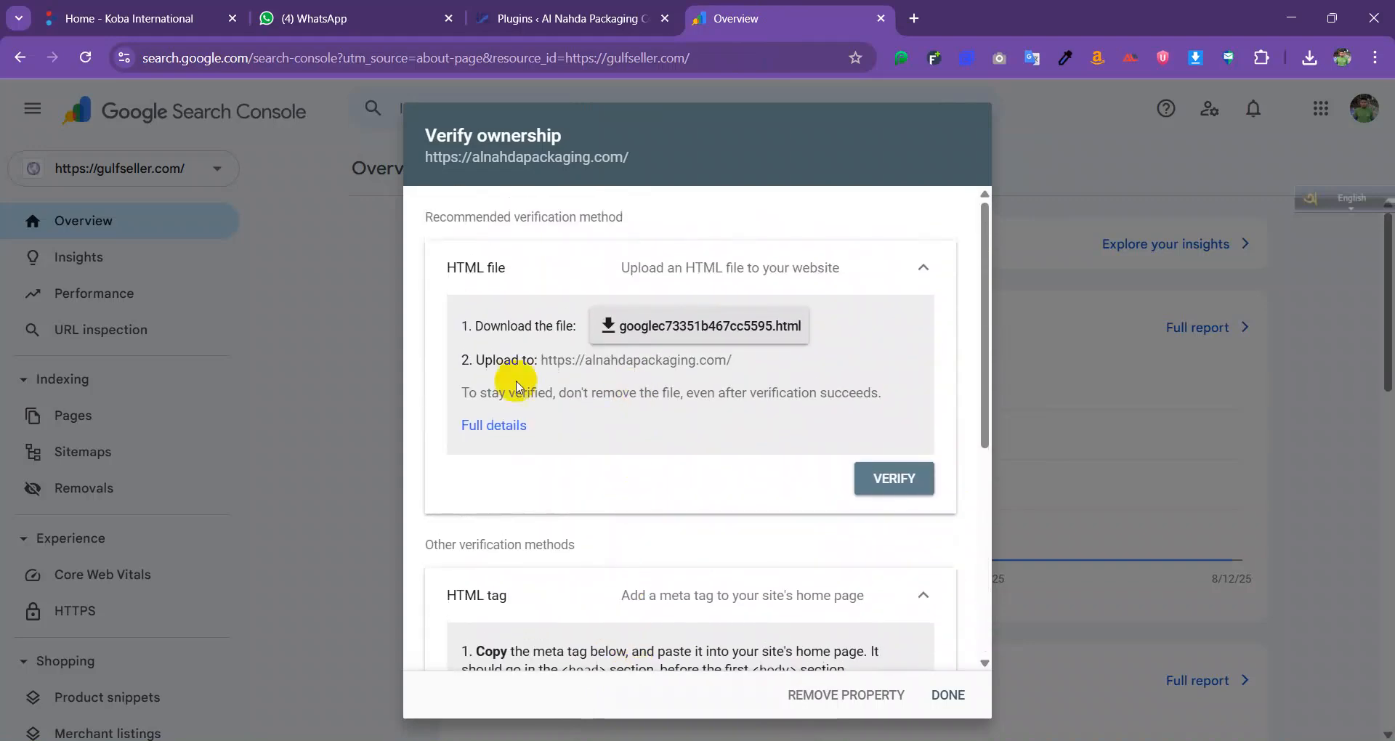
scroll(625, 385, "down", 4)
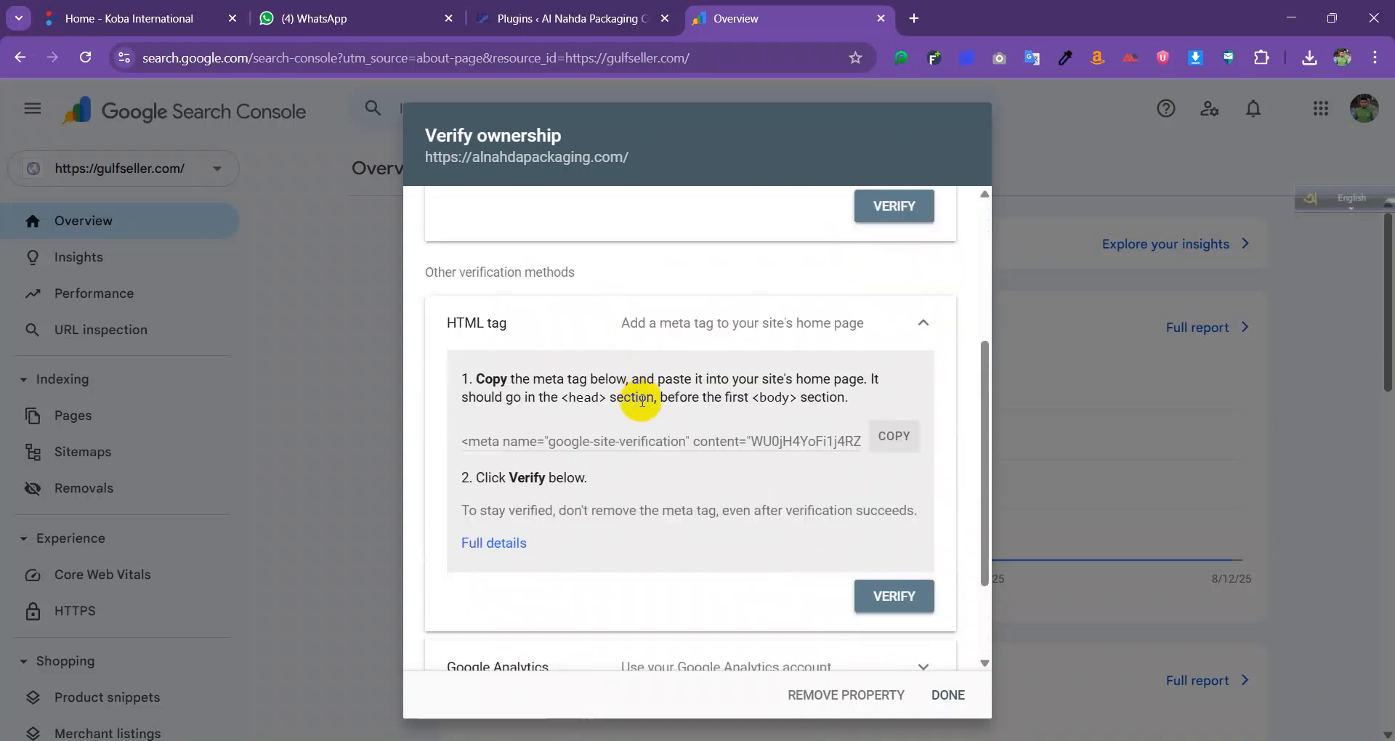
left_click(895, 436)
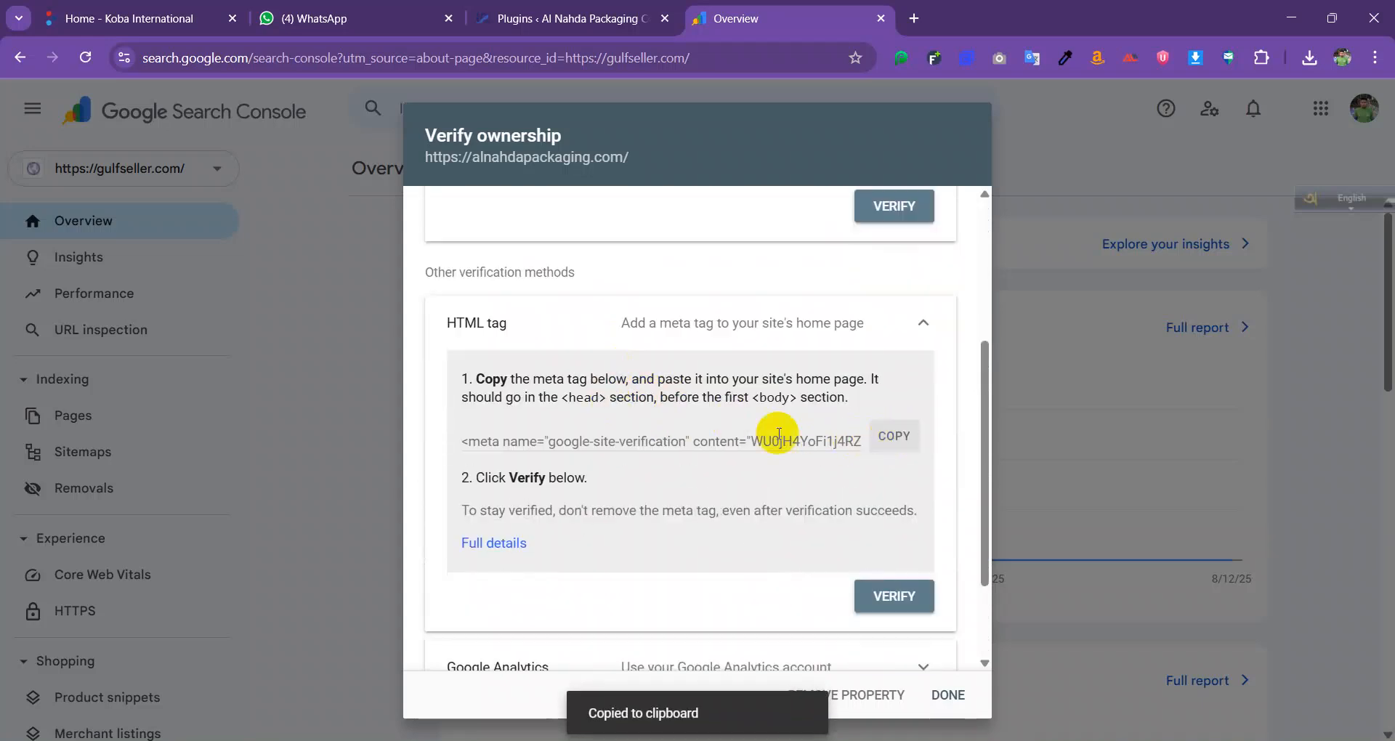
left_click(894, 438)
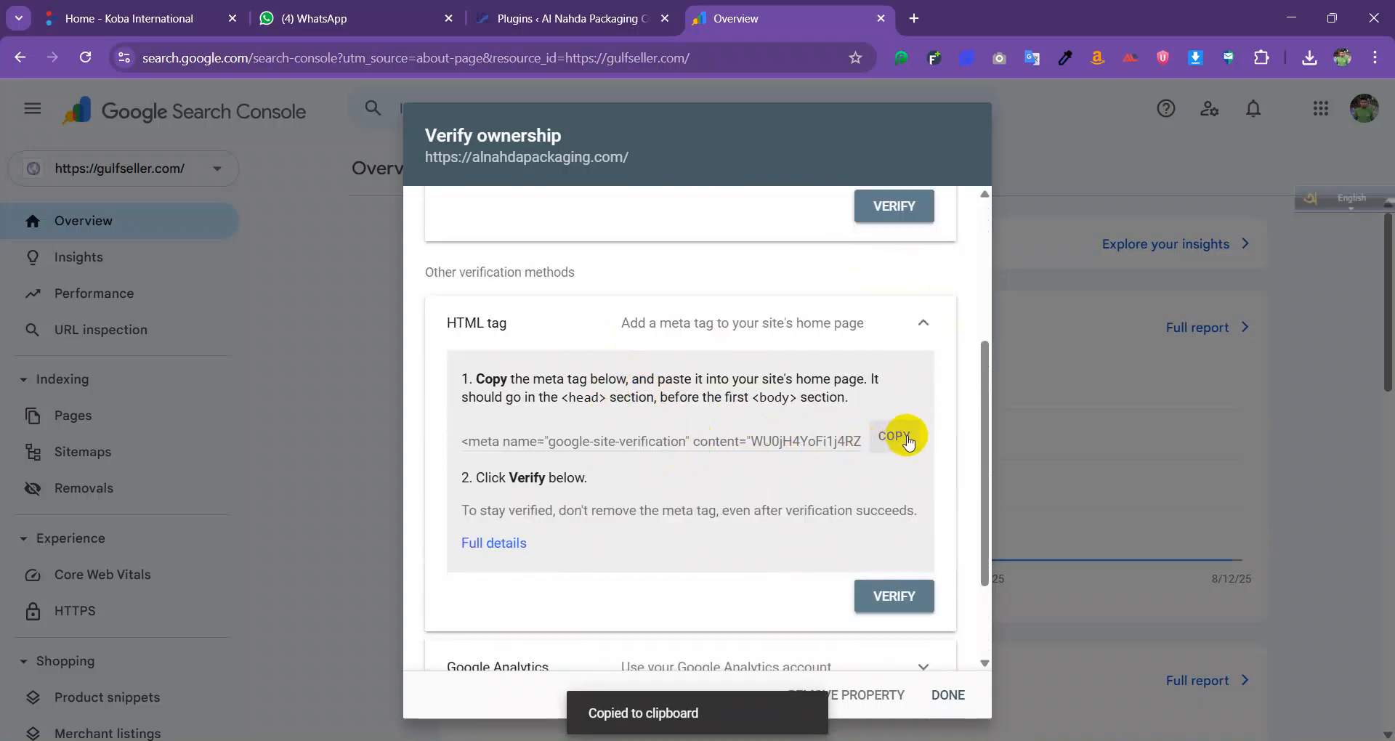
- Switch to the WordPress admin site and open the page for adding new plugins
left_click(567, 18)
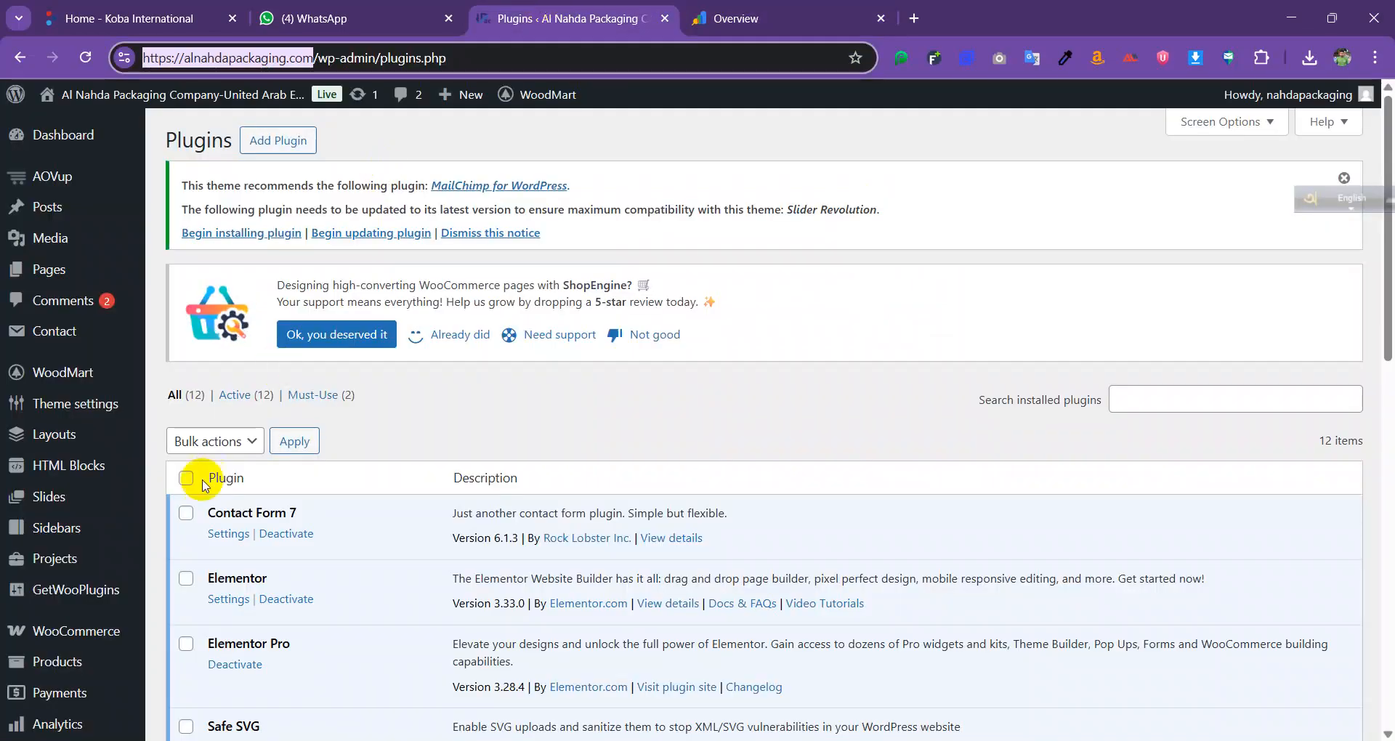
scroll(196, 489, "down", 9)
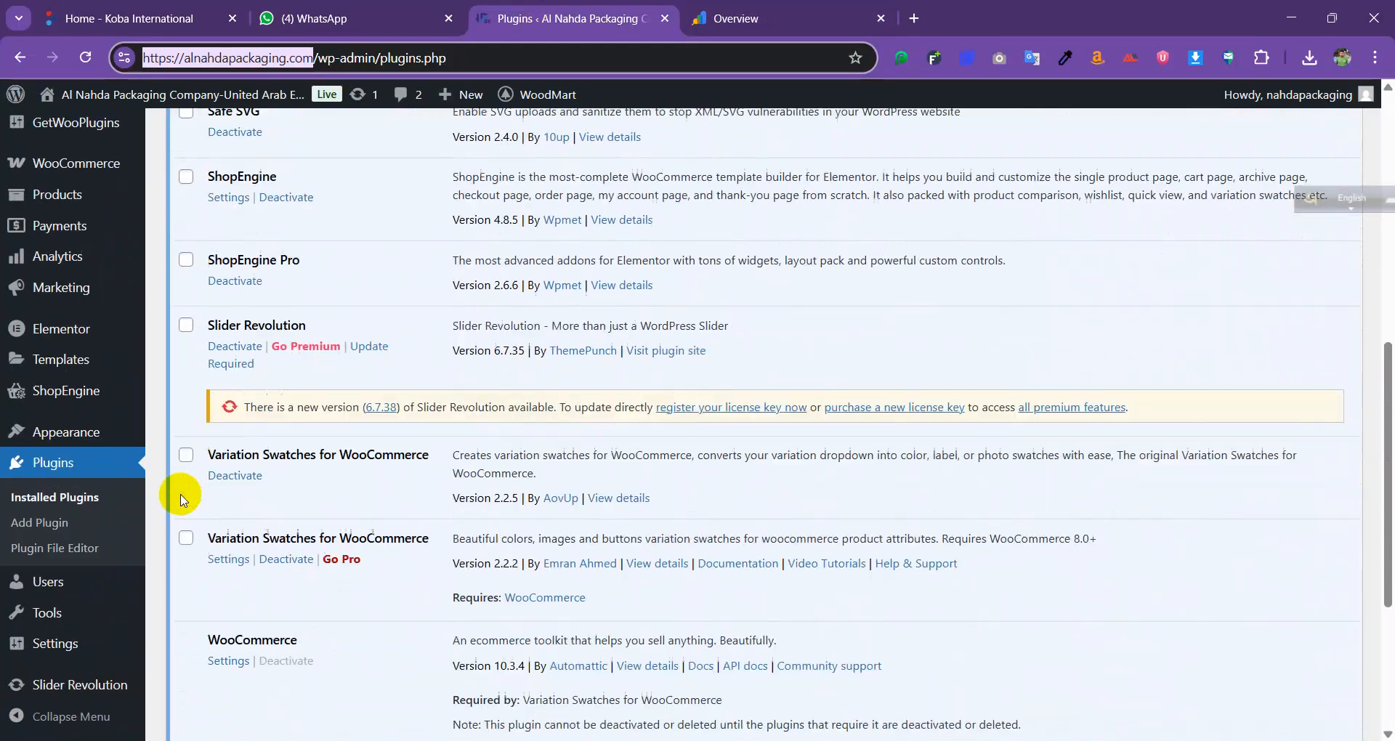
scroll(182, 500, "down", 3)
scroll(178, 496, "up", 2)
scroll(88, 536, "down", 1)
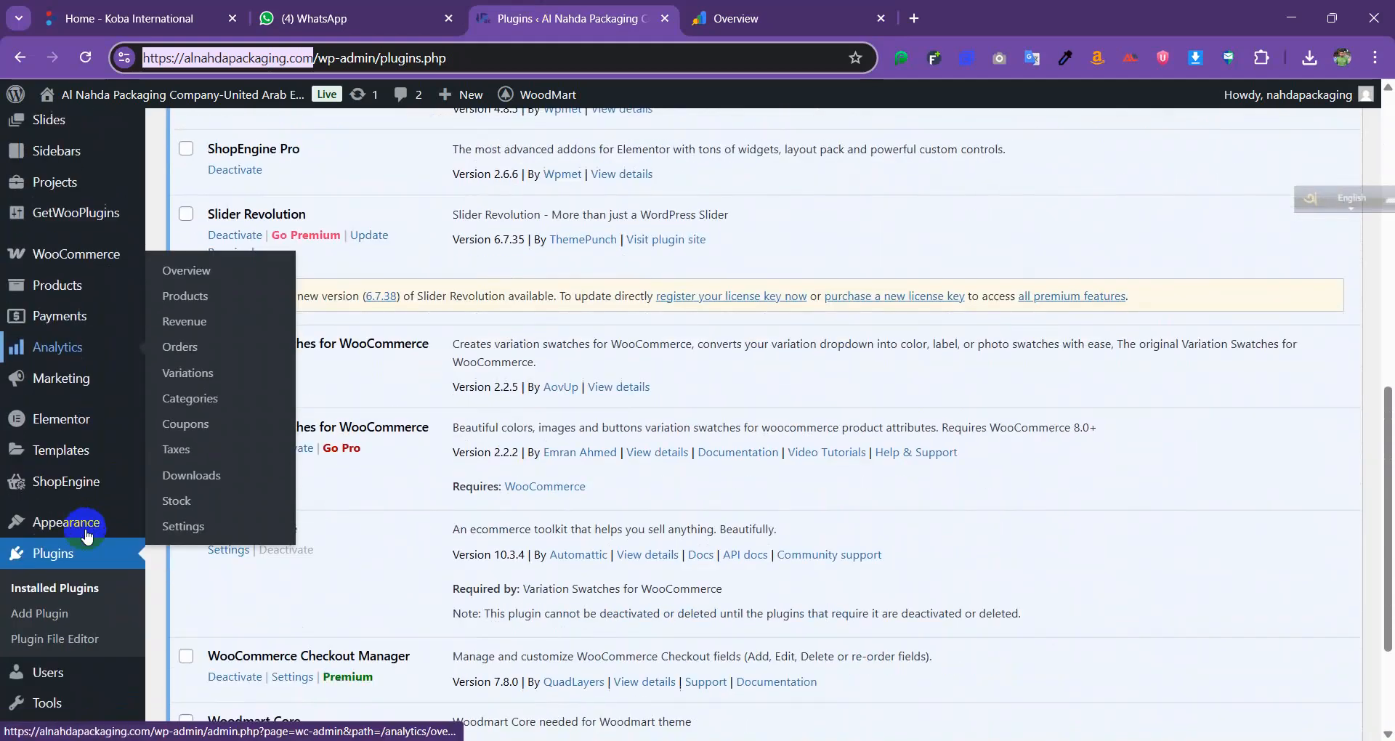
left_click(64, 619)
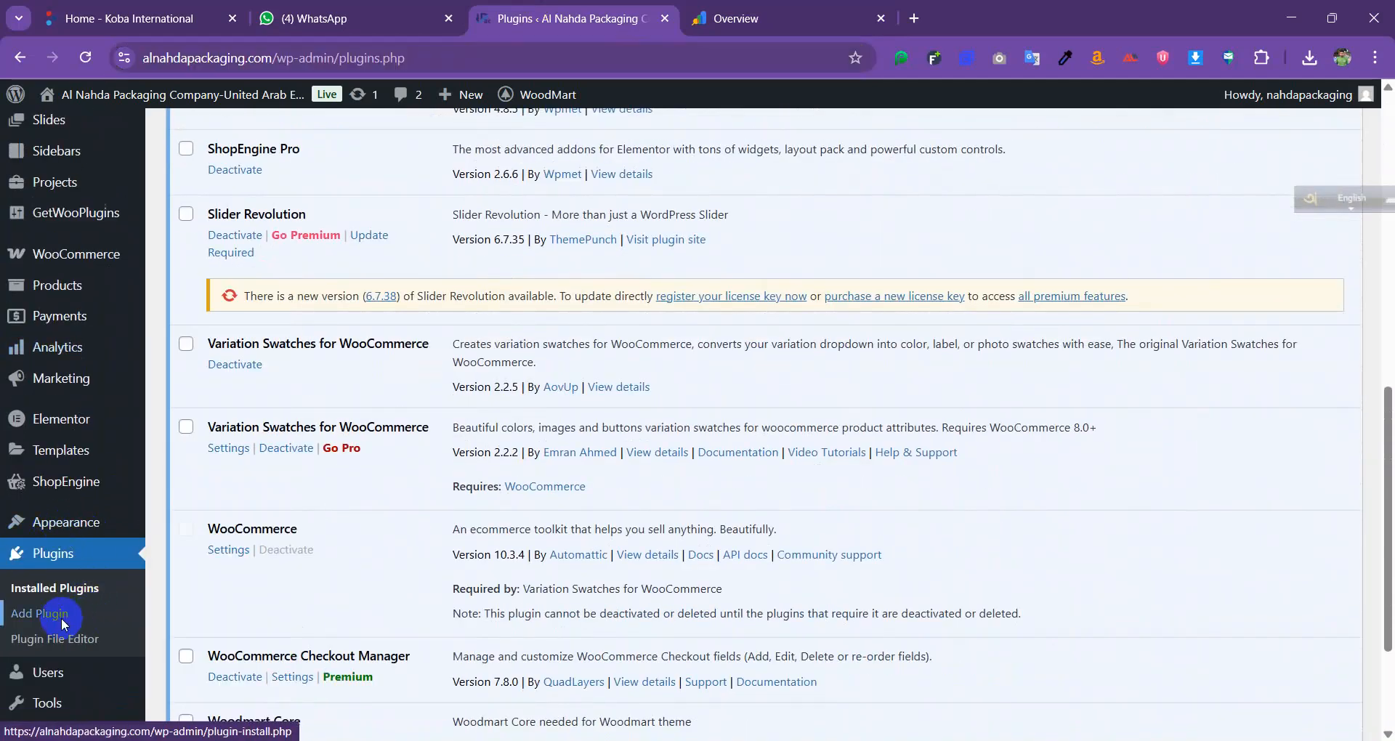
scroll(332, 465, "up", 7)
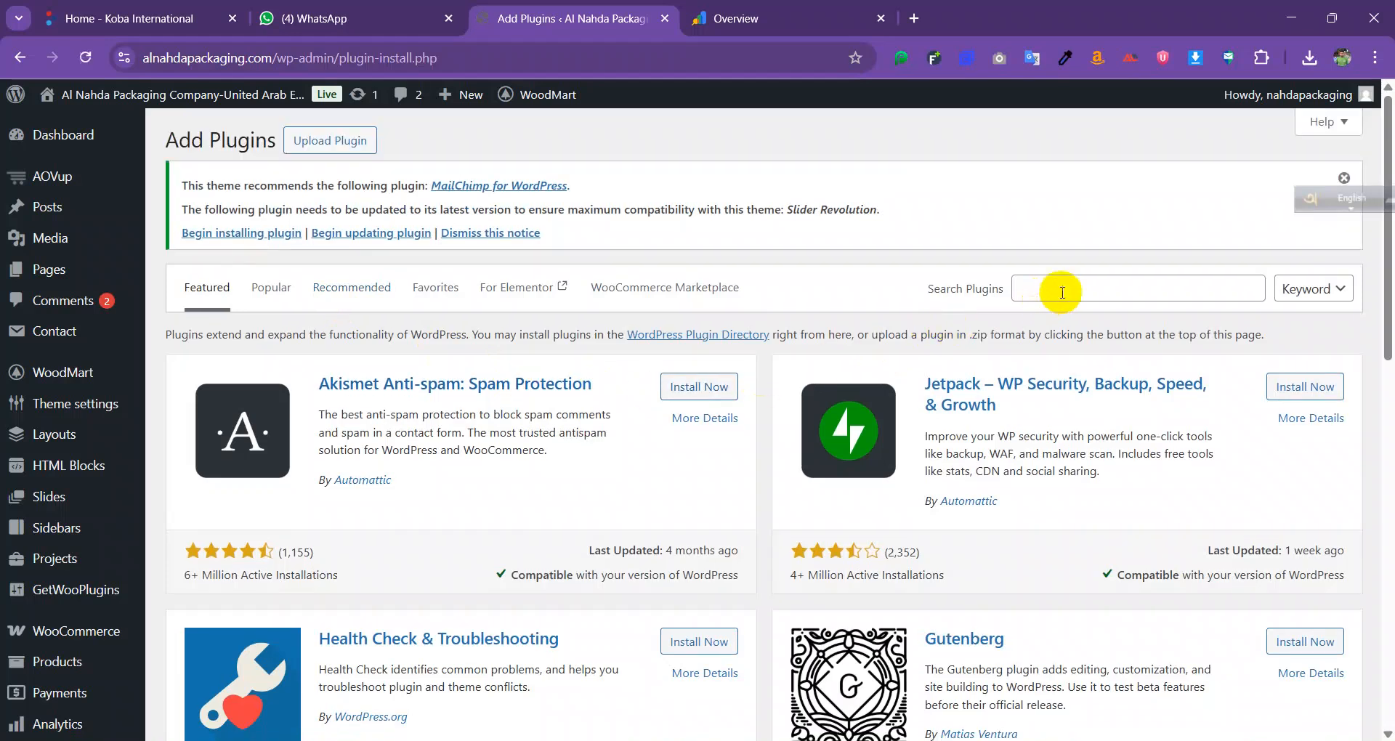
- Search the plugin directory for "insert header and footer", and install and activate the Insert Headers And Footers plugin
left_click(1062, 293)
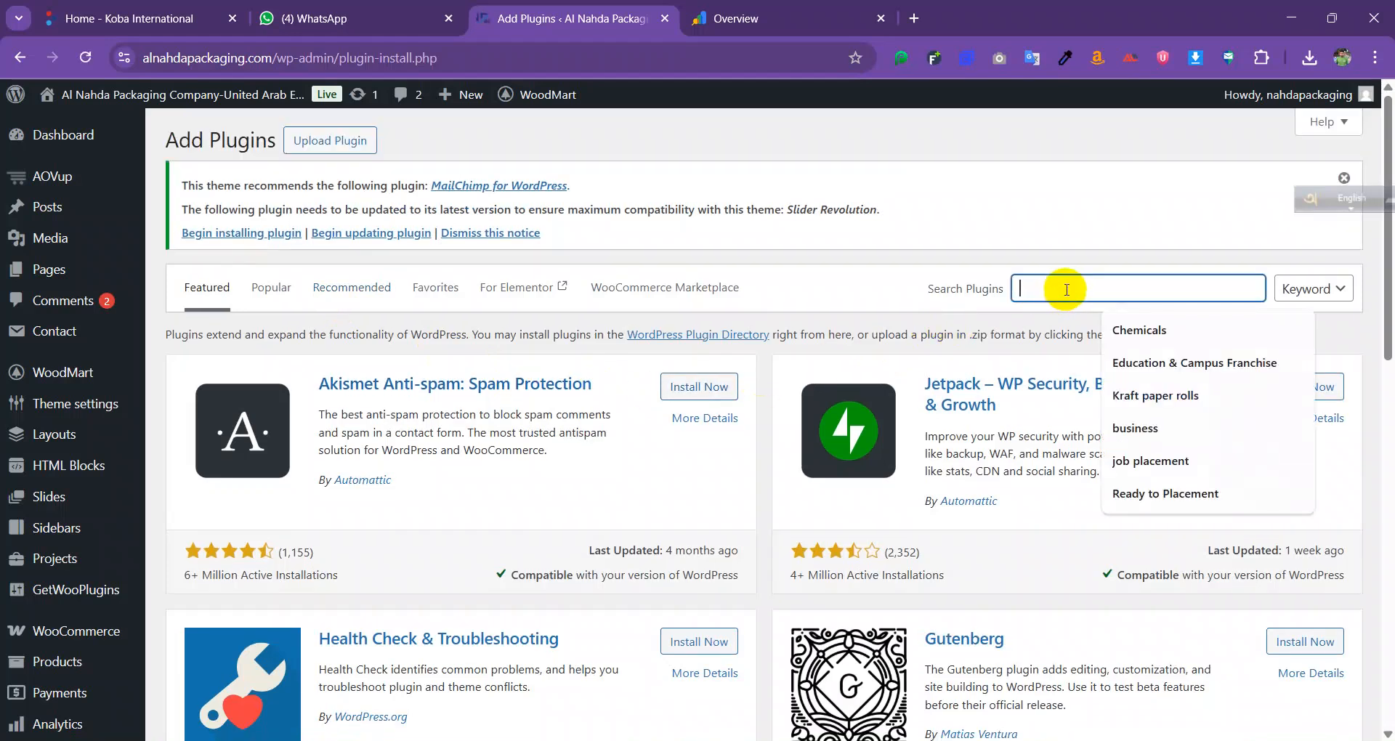
type("is")
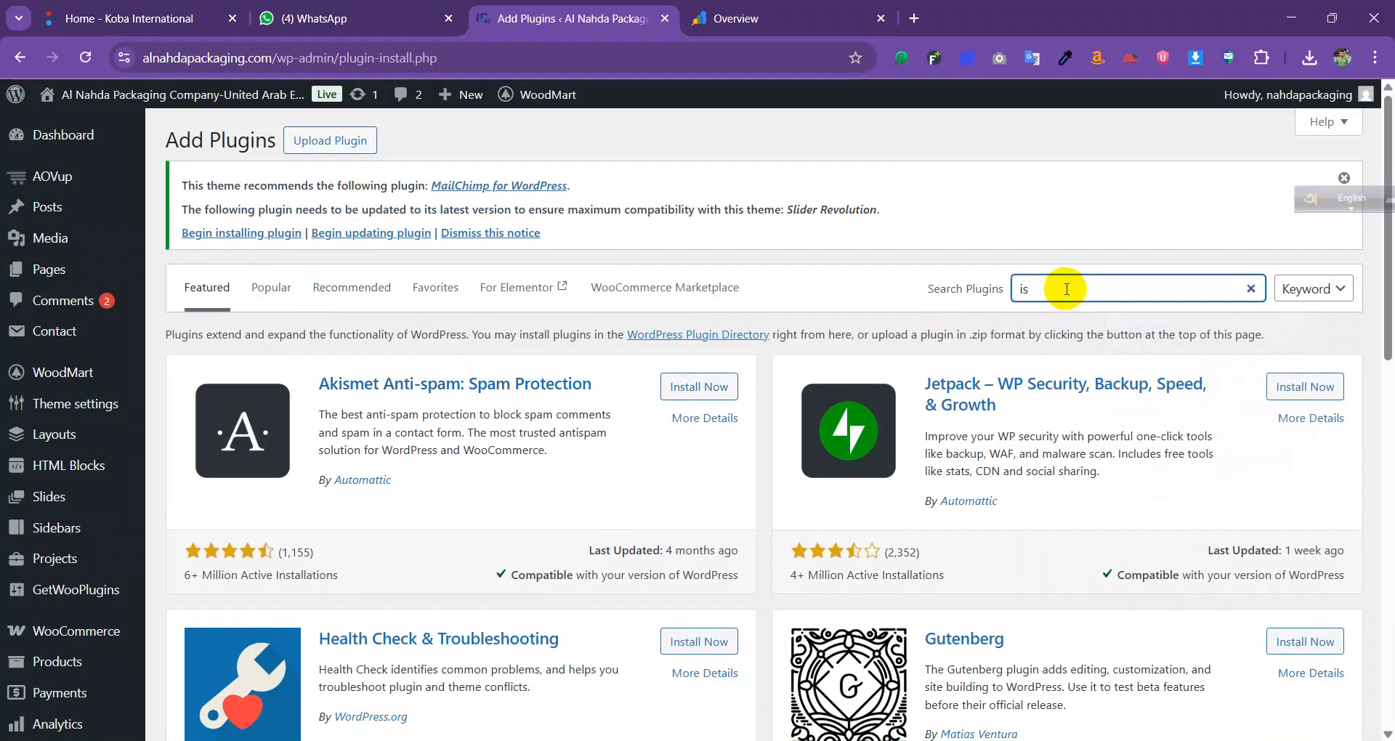
key("BackSpace")
type("nsert hea")
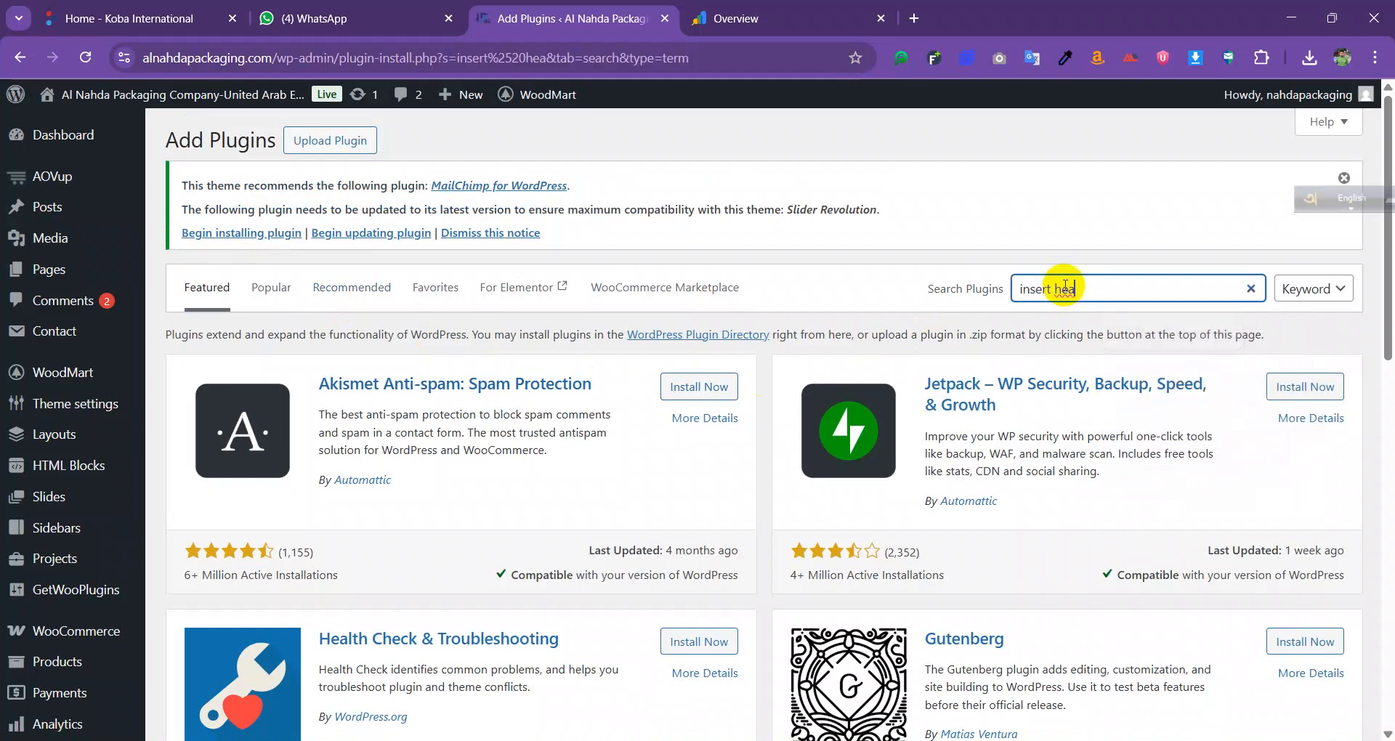
type("der")
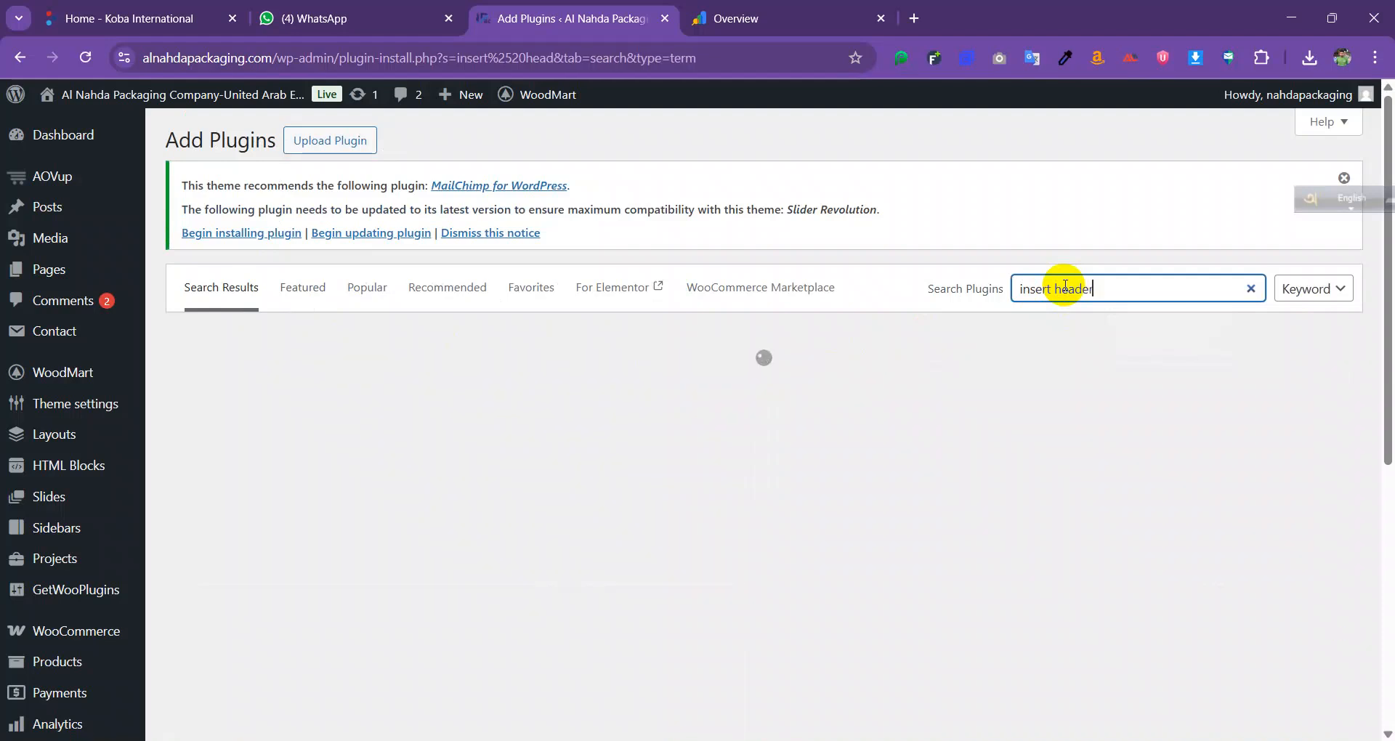
type(" and")
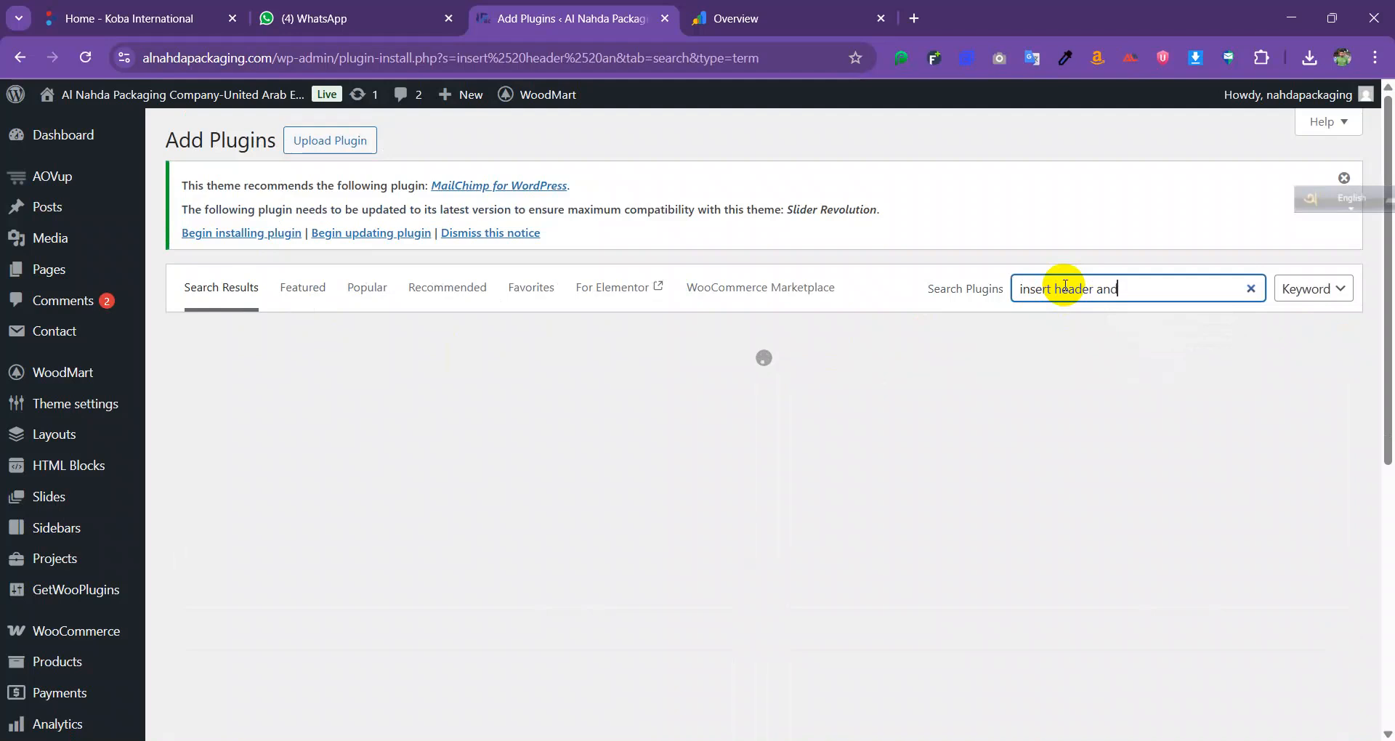
type(" foo")
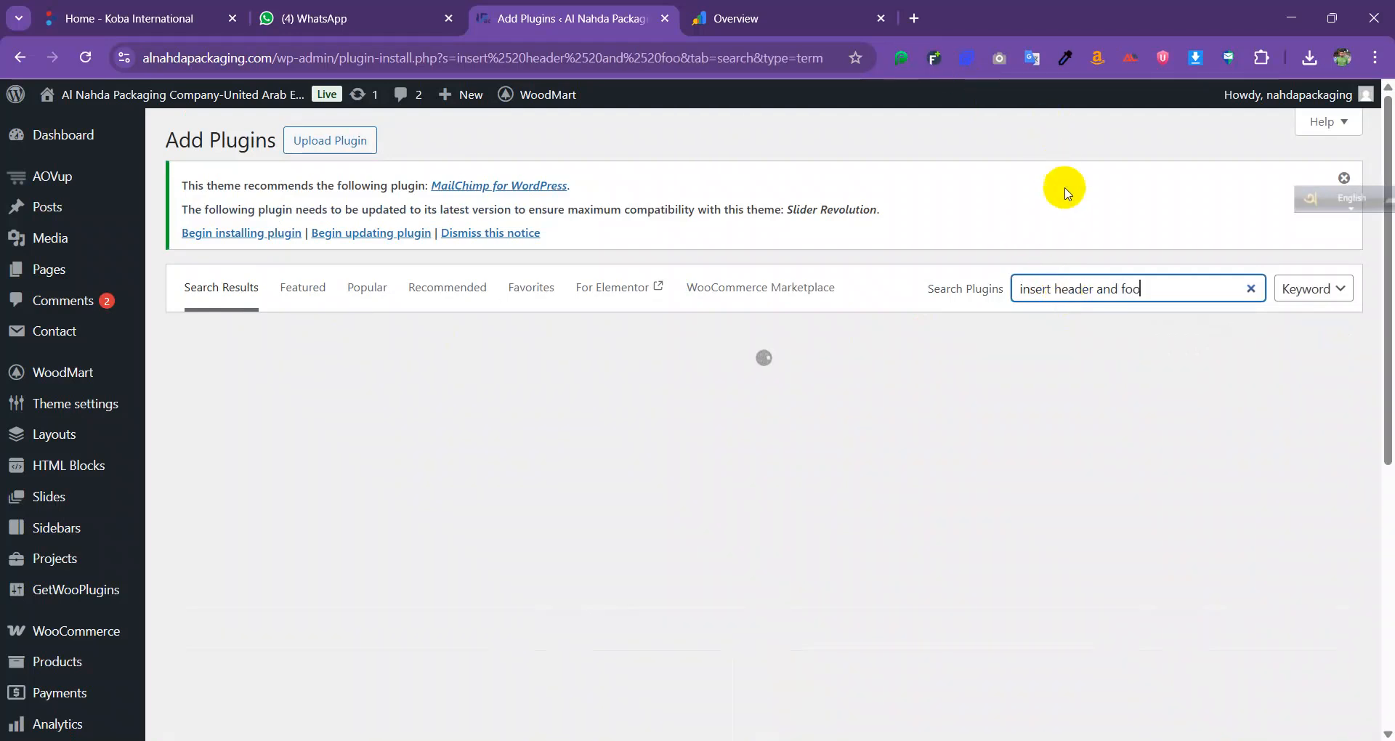
scroll(738, 473, "down", 7)
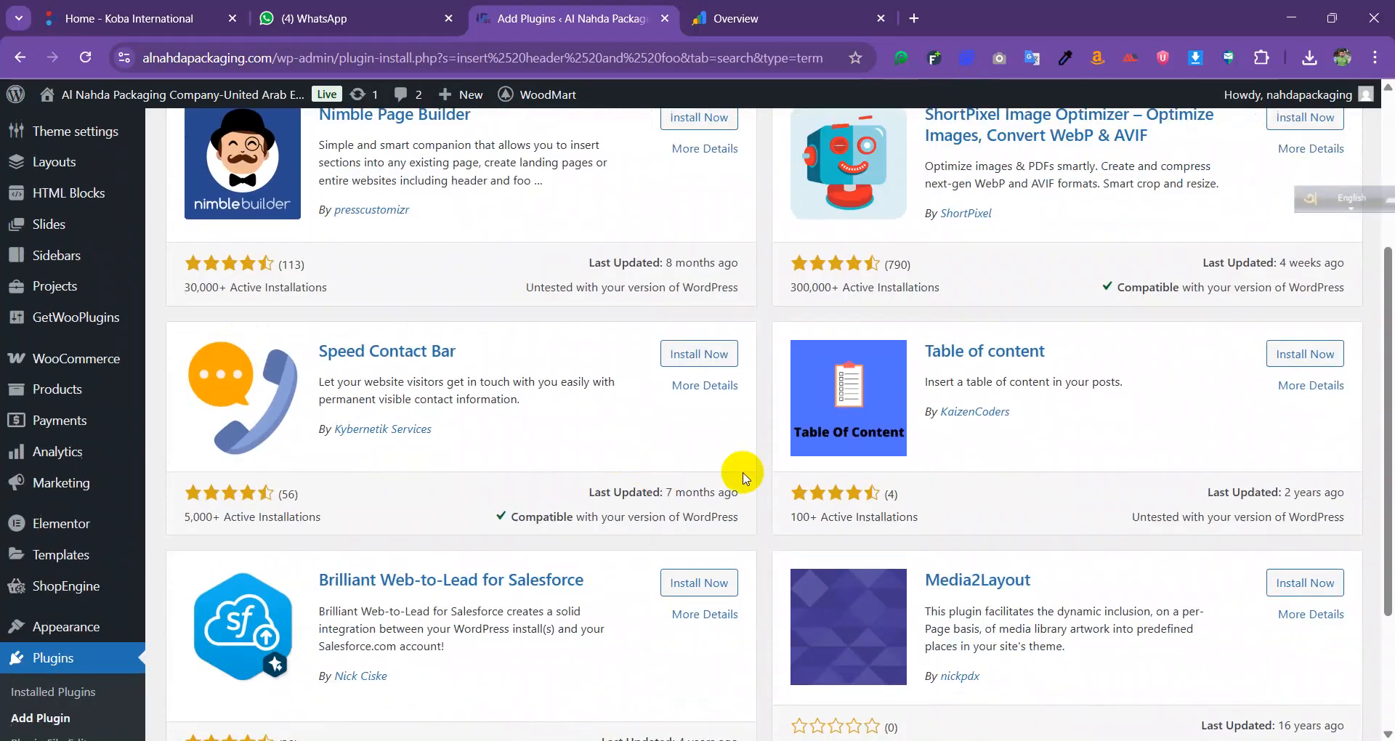
scroll(843, 482, "up", 7)
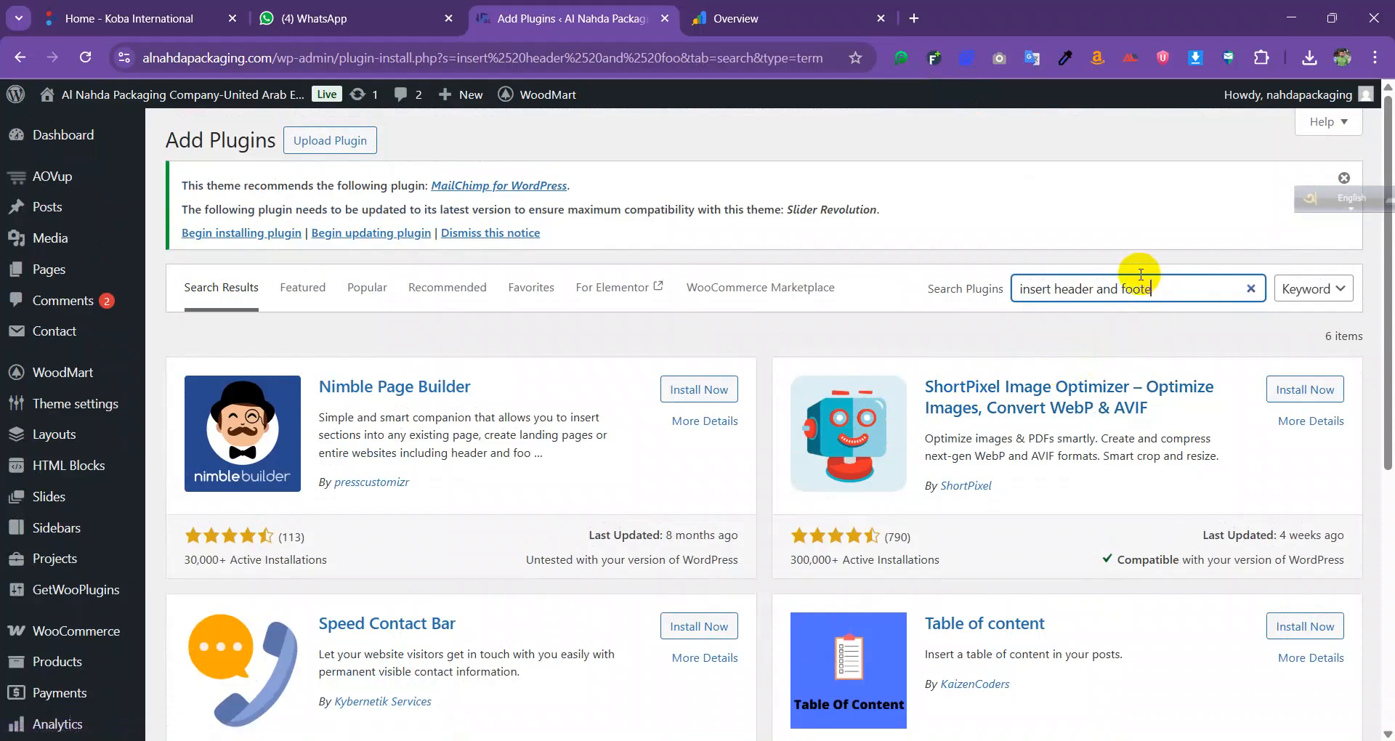
type("r")
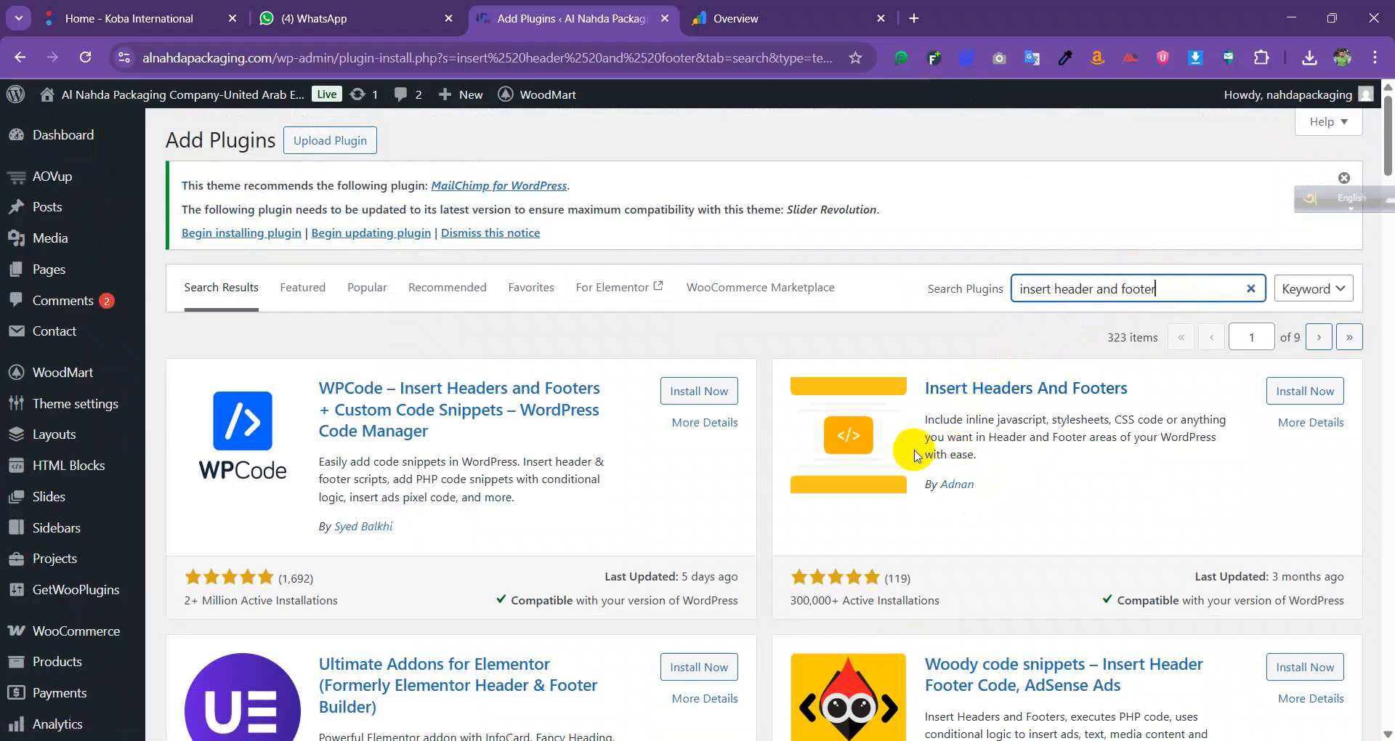
left_click(1286, 398)
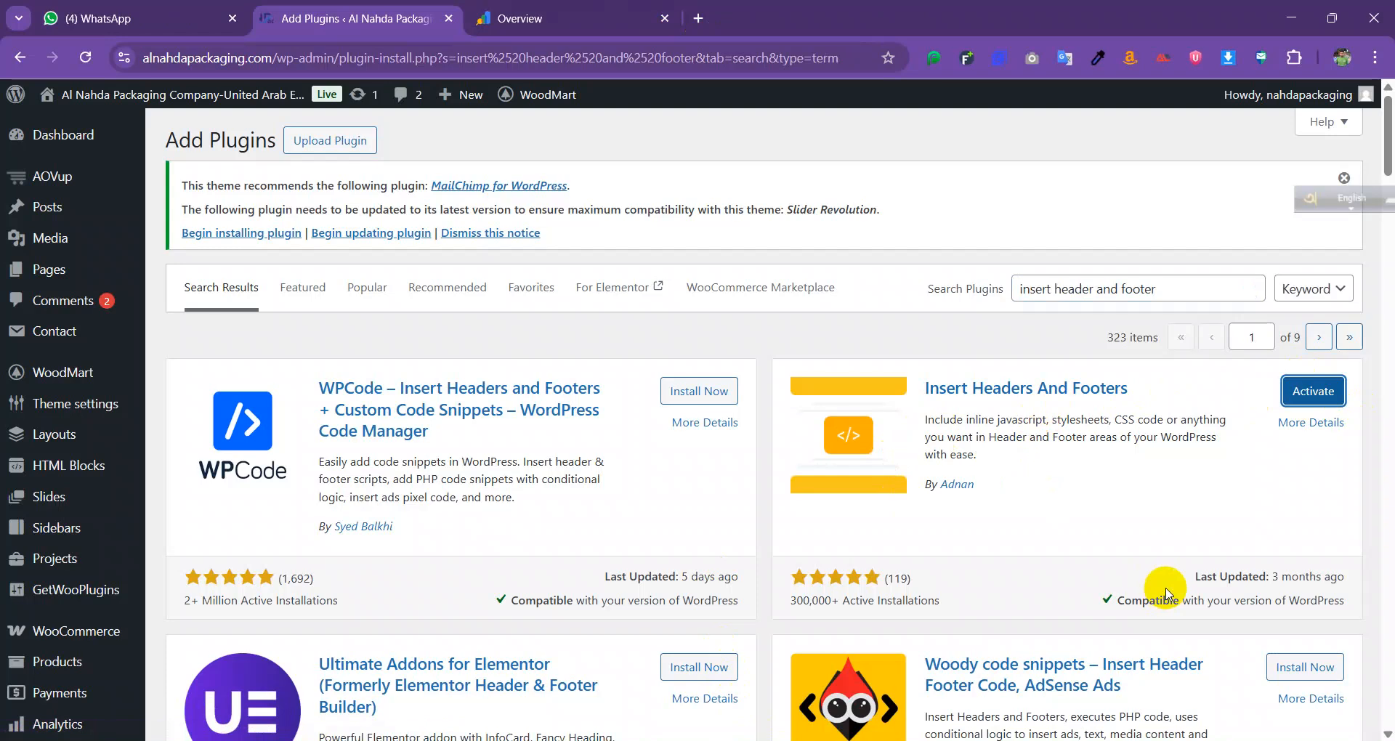
left_click(1304, 396)
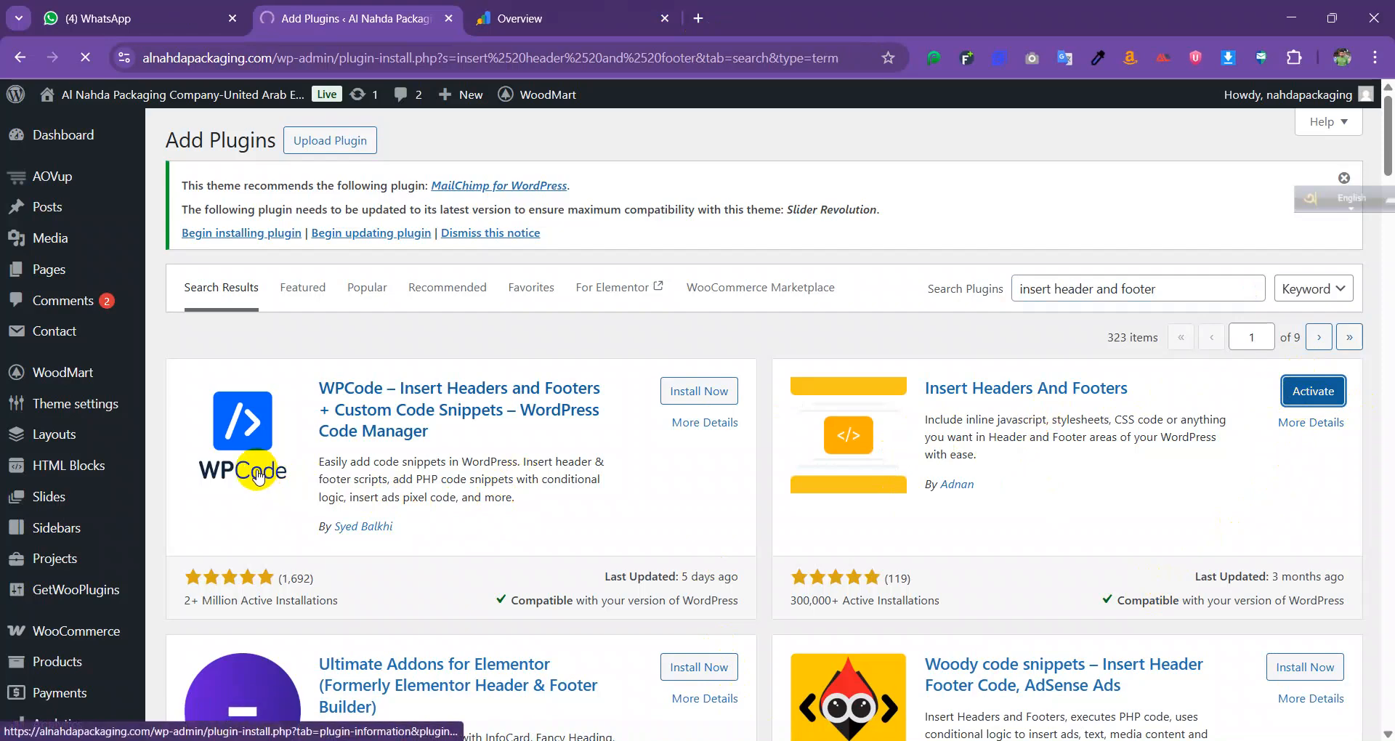
- Return to the ownership verification dialog in Search Console and copy the HTML meta tag once more
left_click(517, 18)
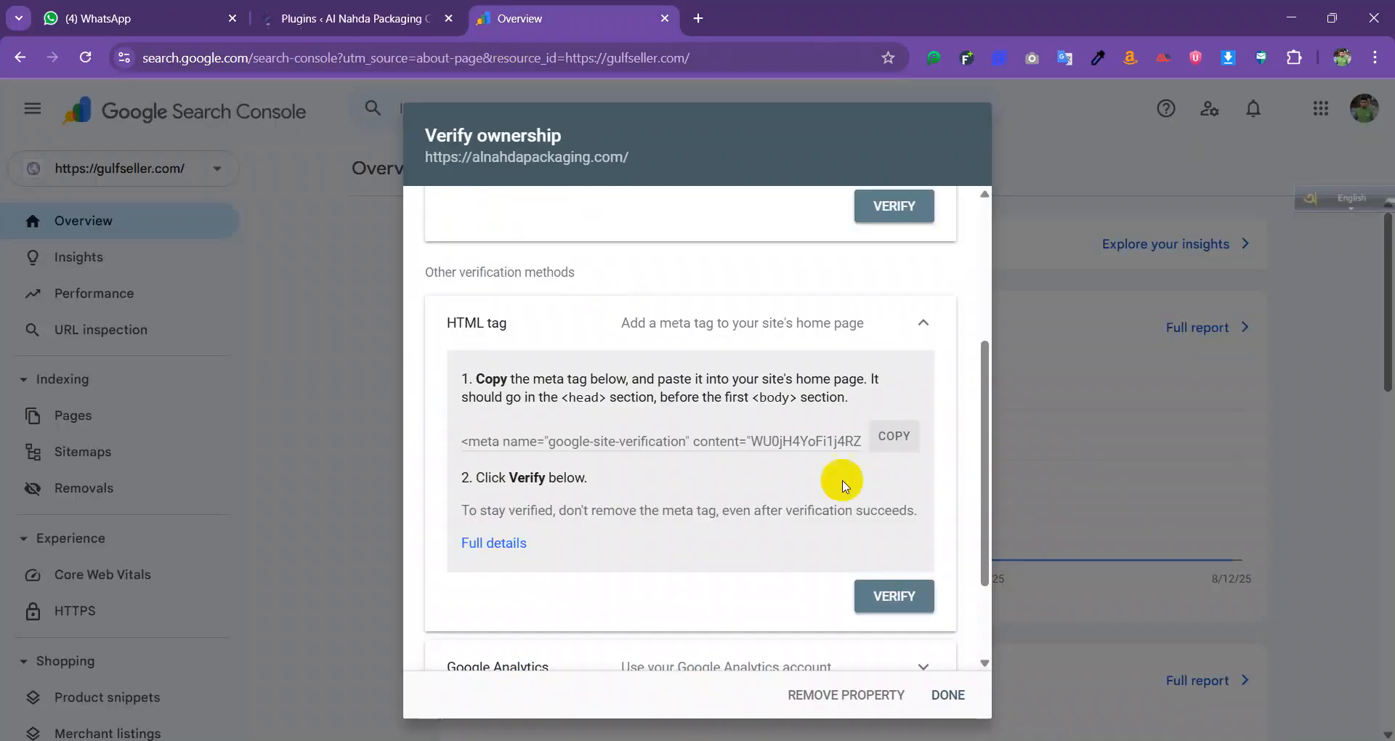
scroll(804, 629, "down", 2)
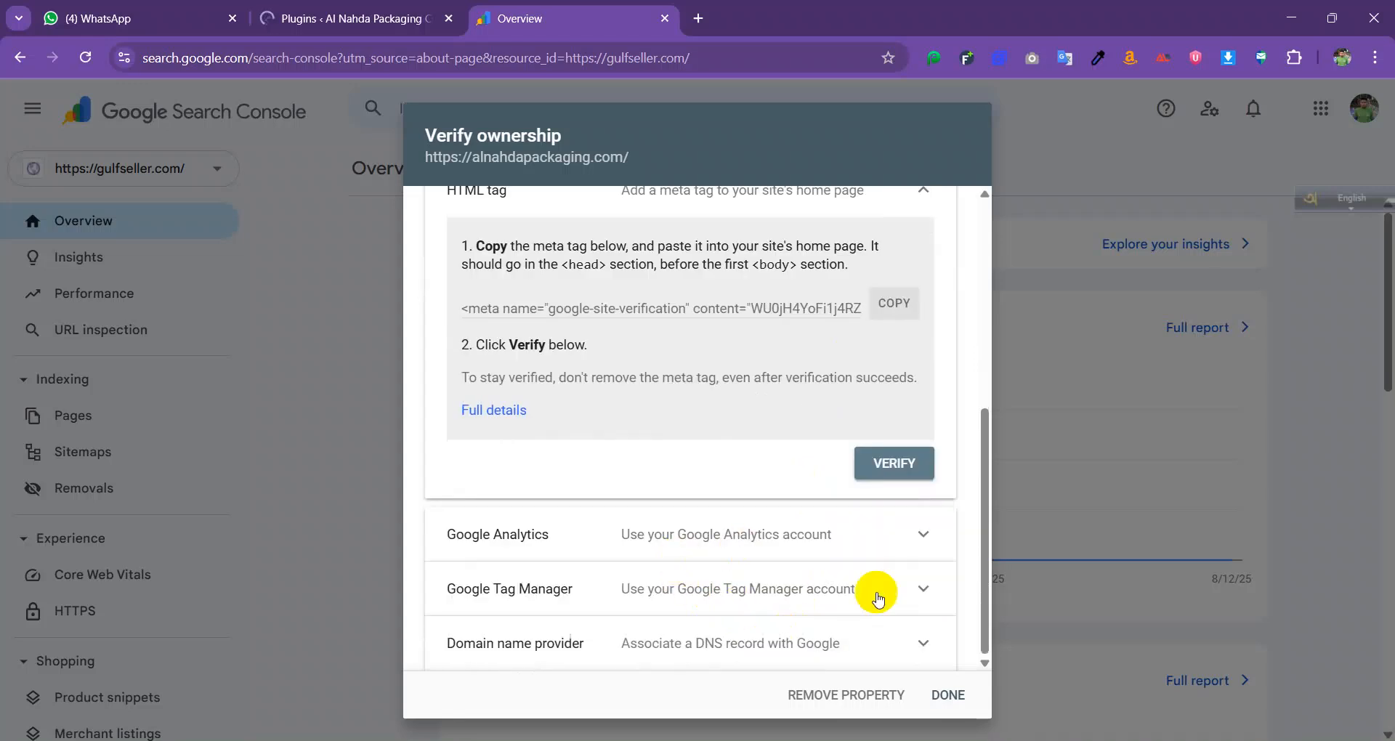
scroll(834, 560, "up", 3)
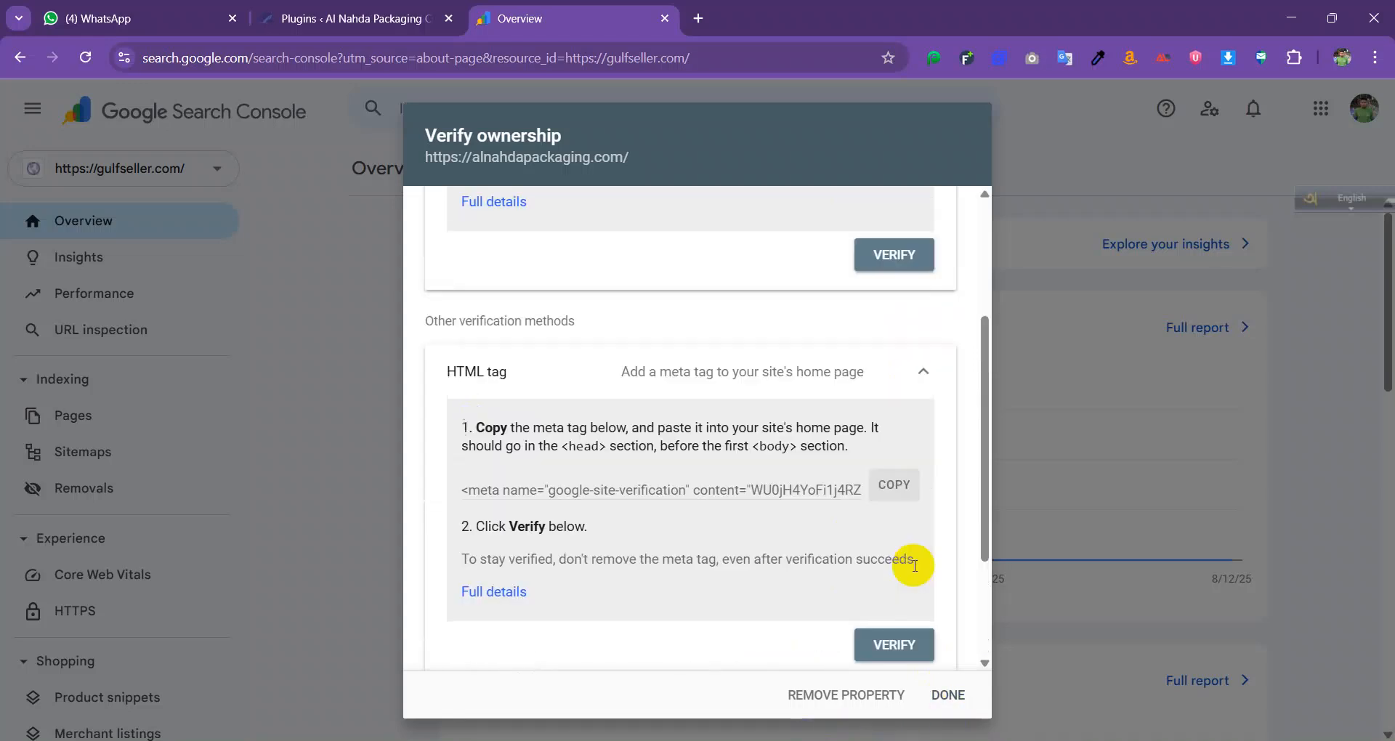
left_click(888, 488)
- Switch back to WordPress and open the settings of the Insert Headers And Footers plugin, skipping the data-sharing opt-in
left_click(354, 18)
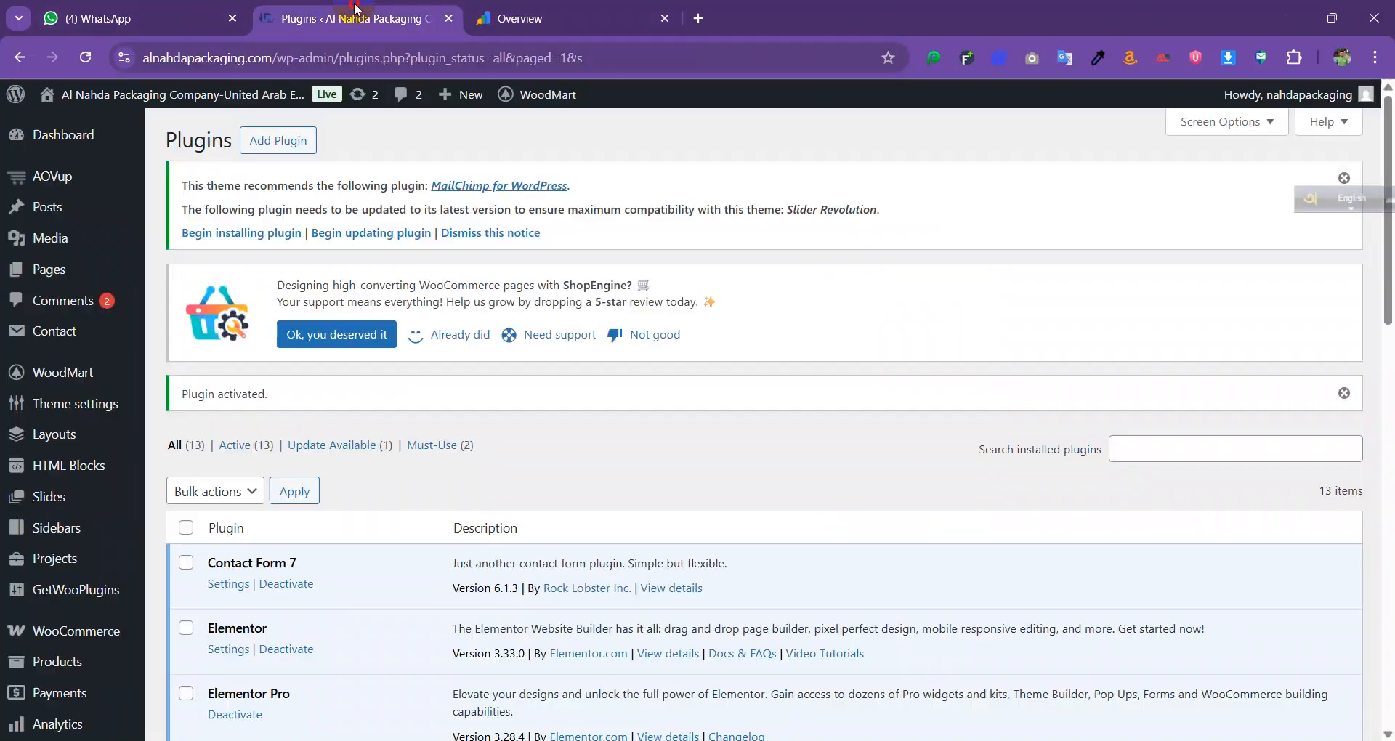
scroll(282, 502, "down", 15)
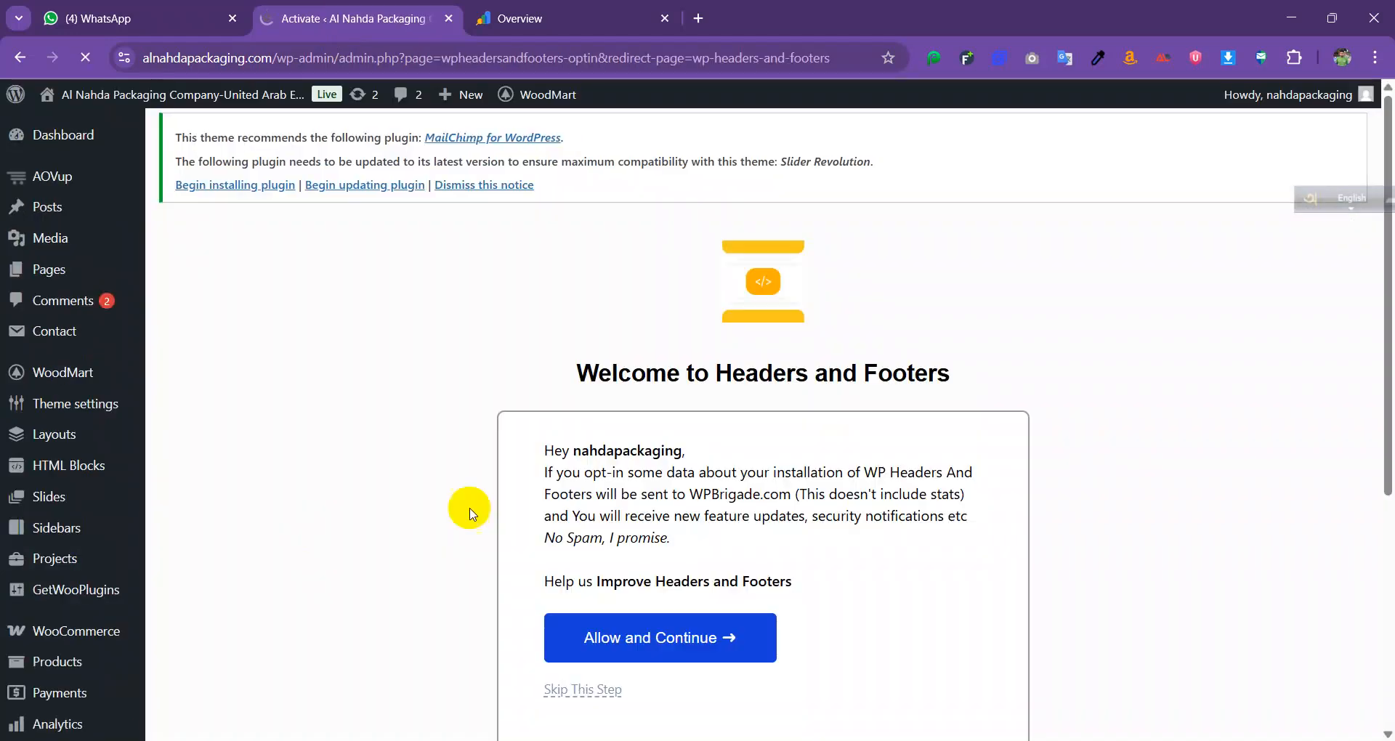
scroll(538, 545, "down", 4)
left_click(584, 418)
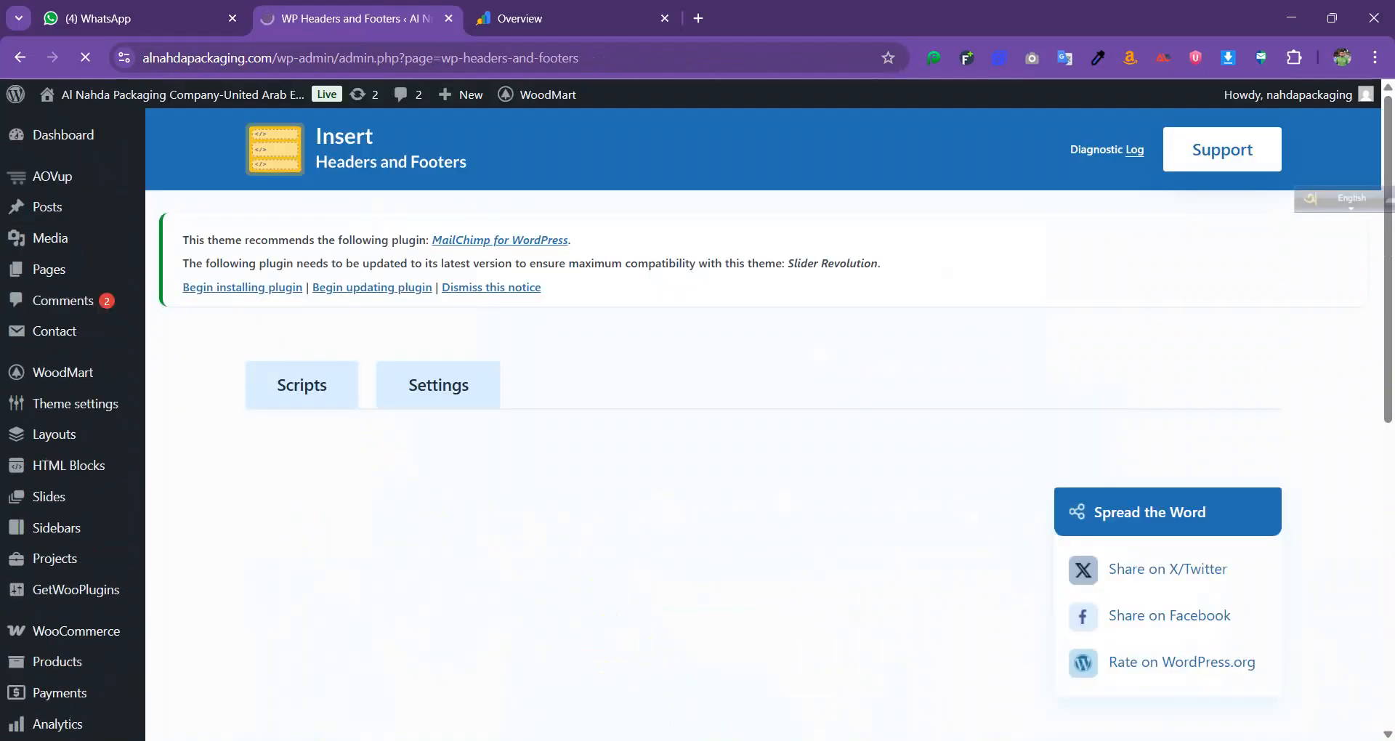
- Paste the copied Google site verification meta tag into Scripts in Header and save the changes
scroll(520, 551, "down", 3)
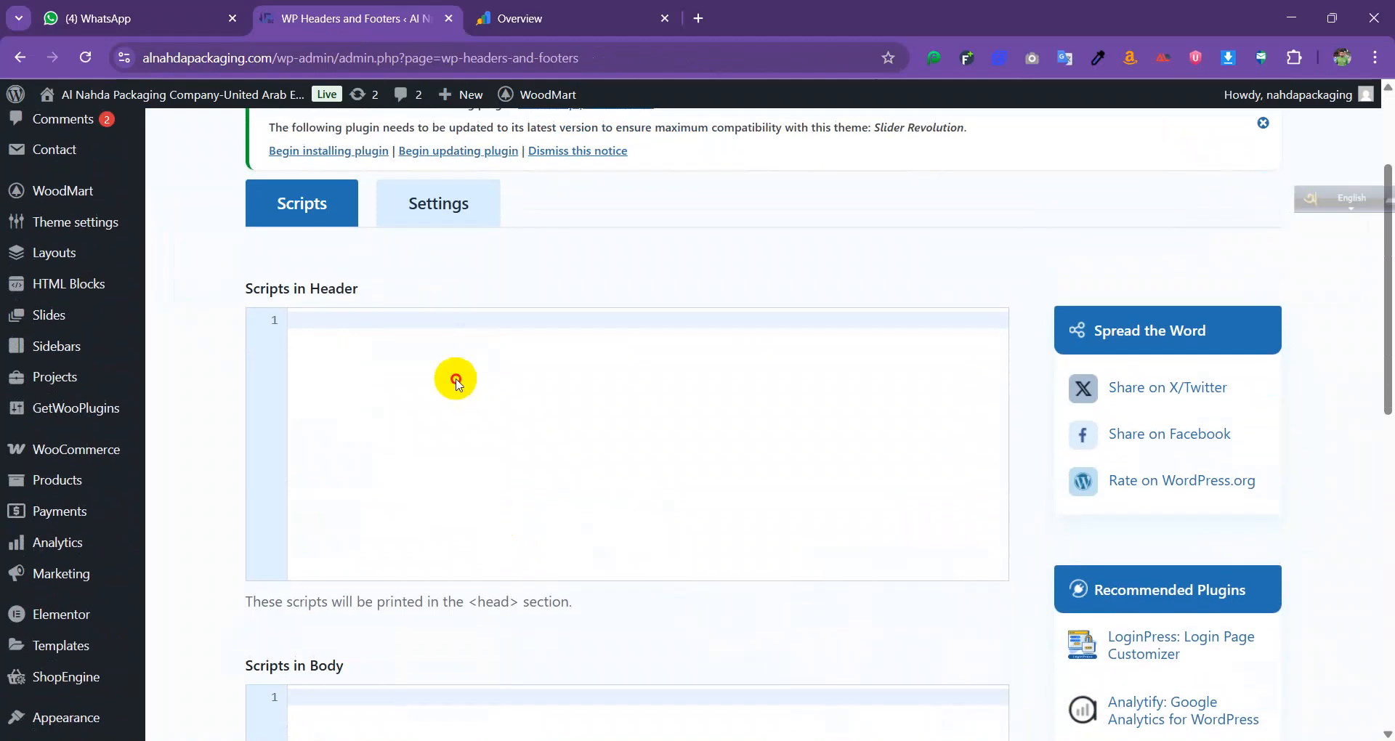
left_click(456, 385)
key("ctrl+v")
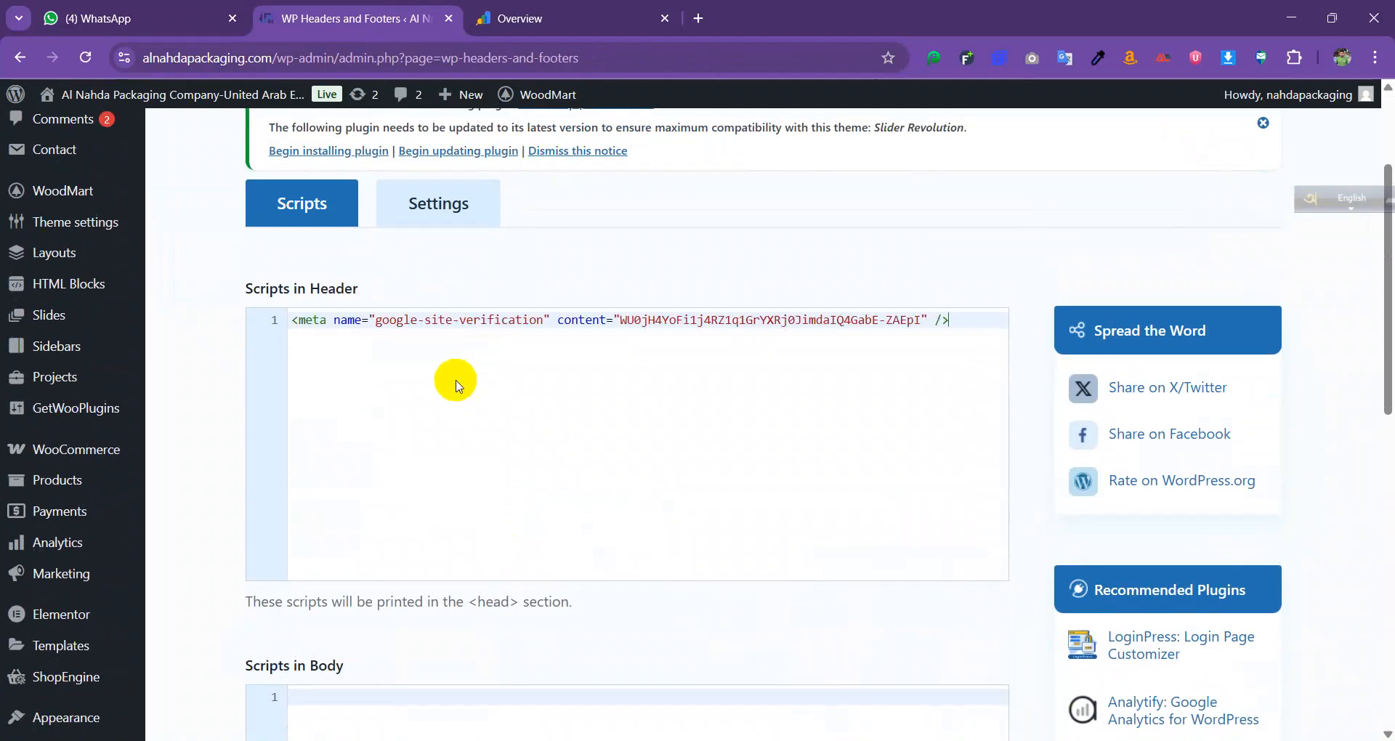
scroll(467, 398, "down", 10)
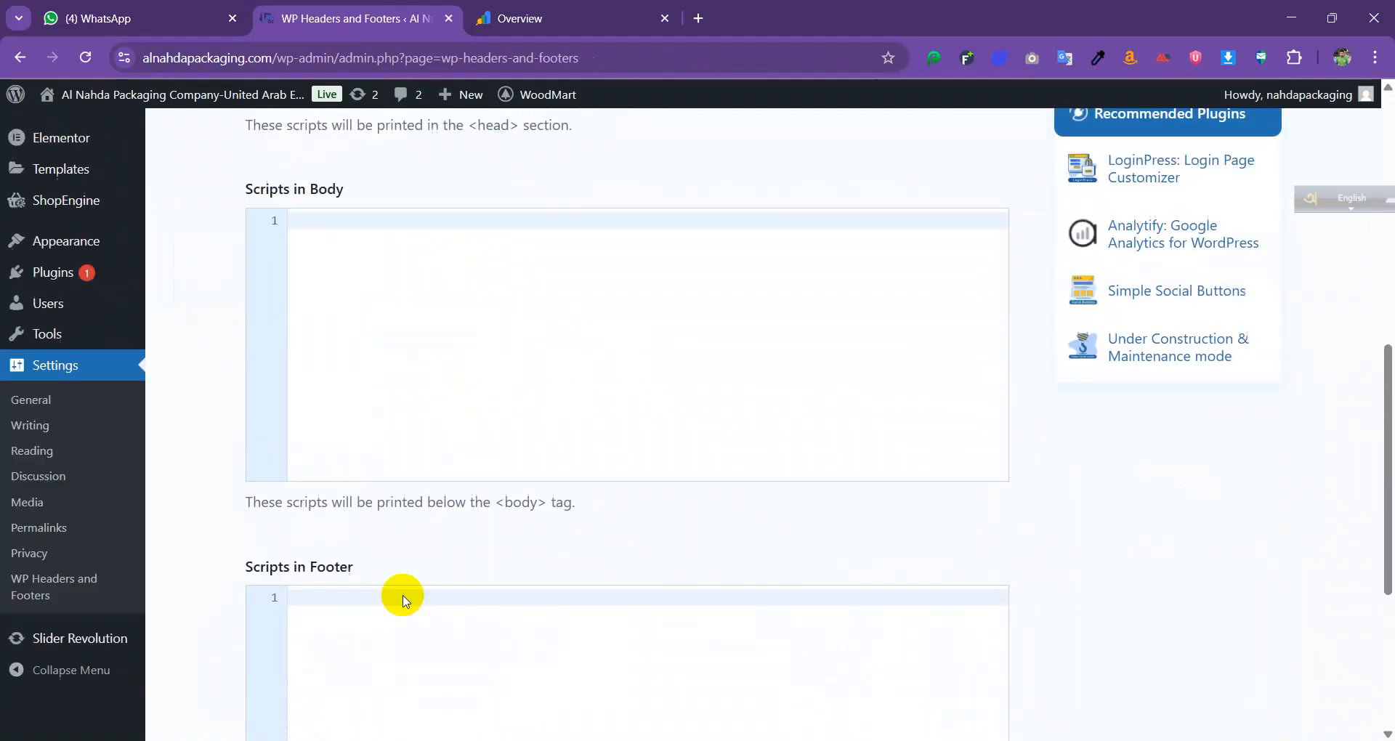
left_click(324, 630)
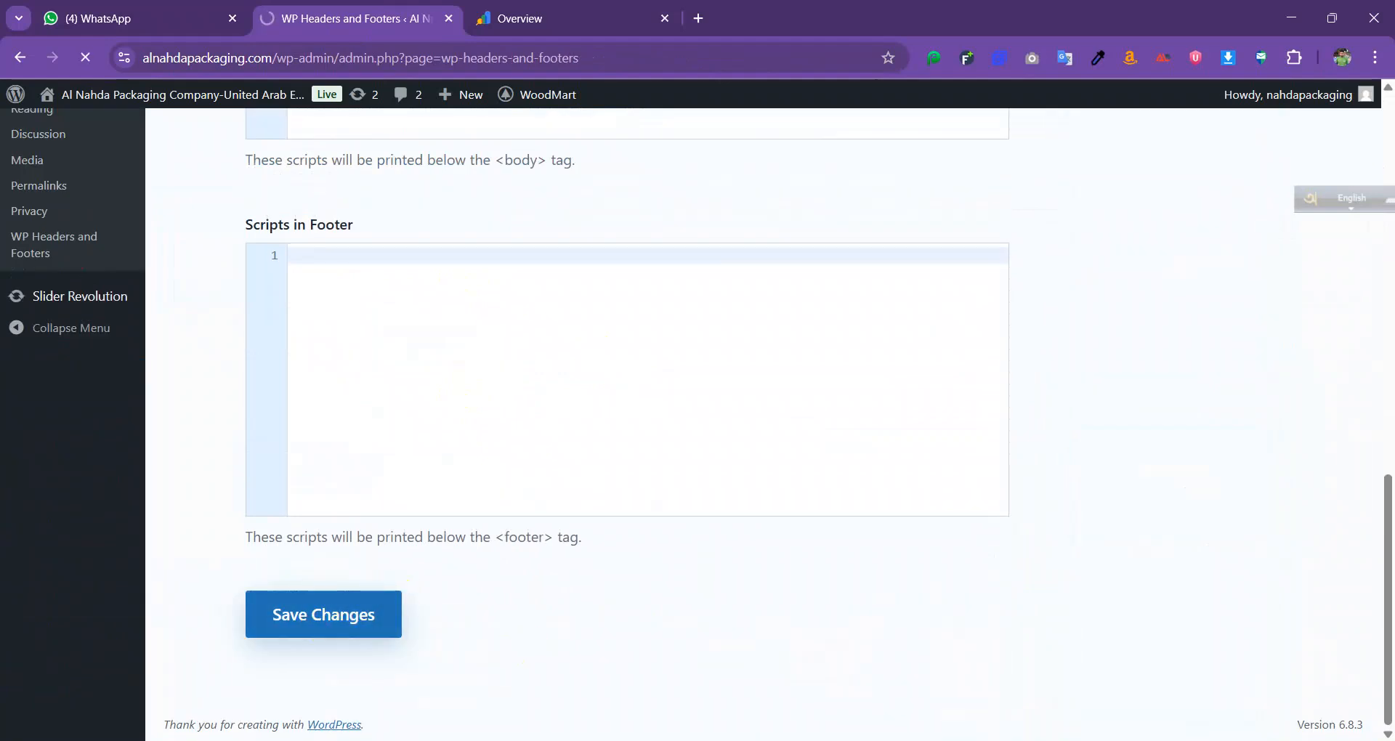
left_click(569, 9)
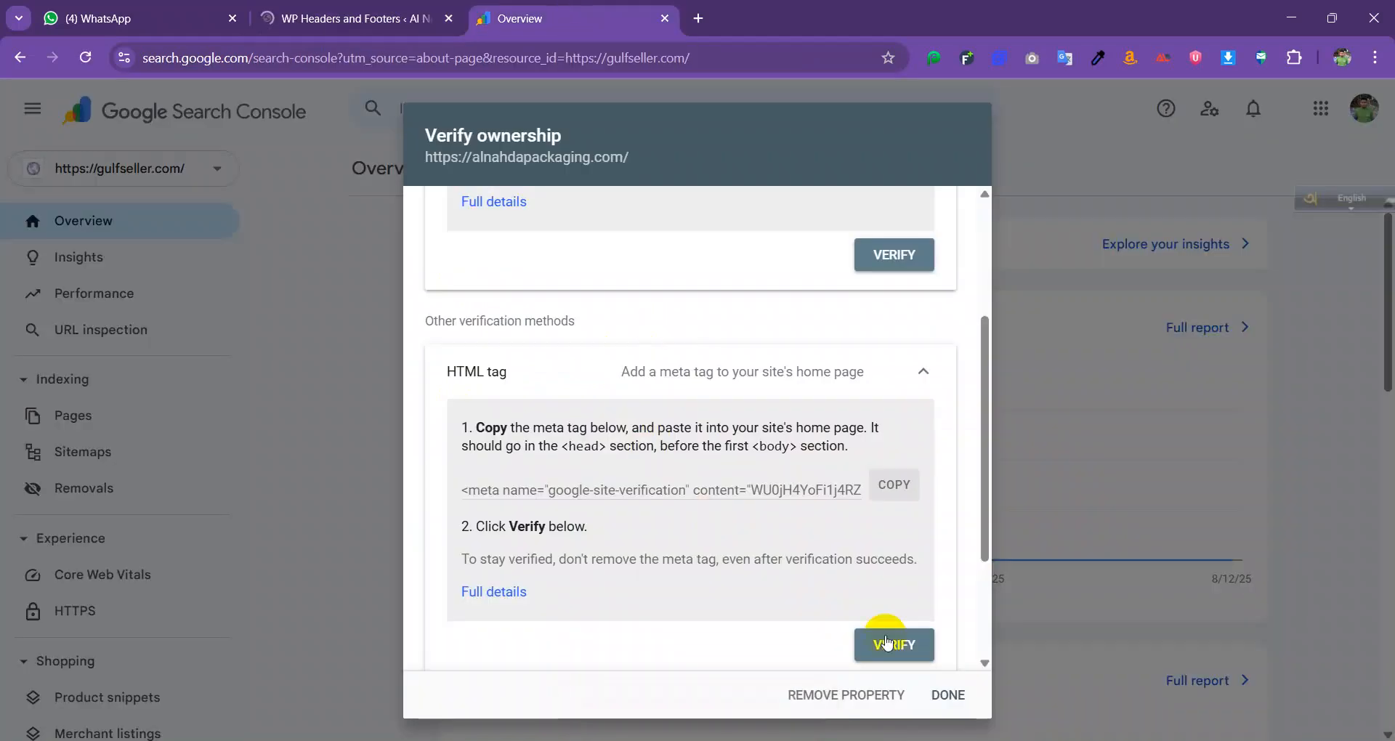
left_click(407, 18)
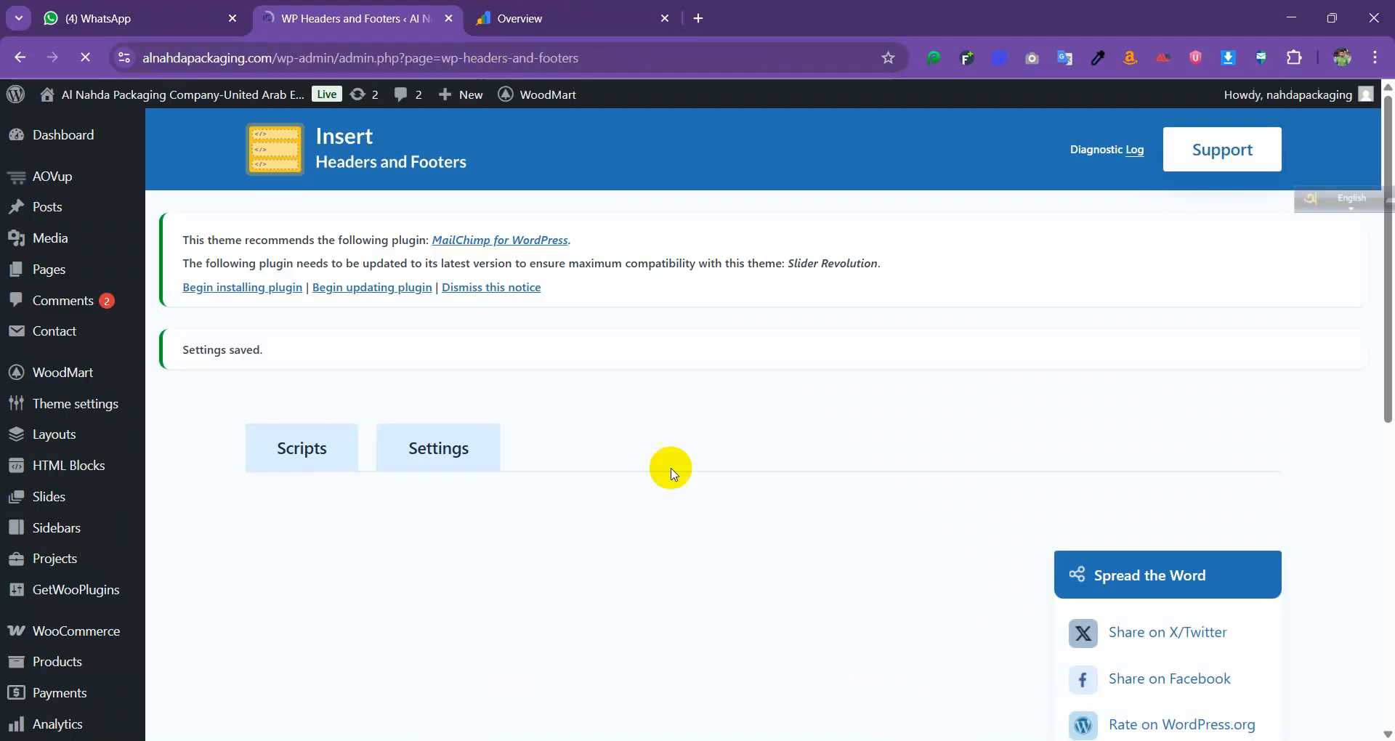
key("ctrl+Tab")
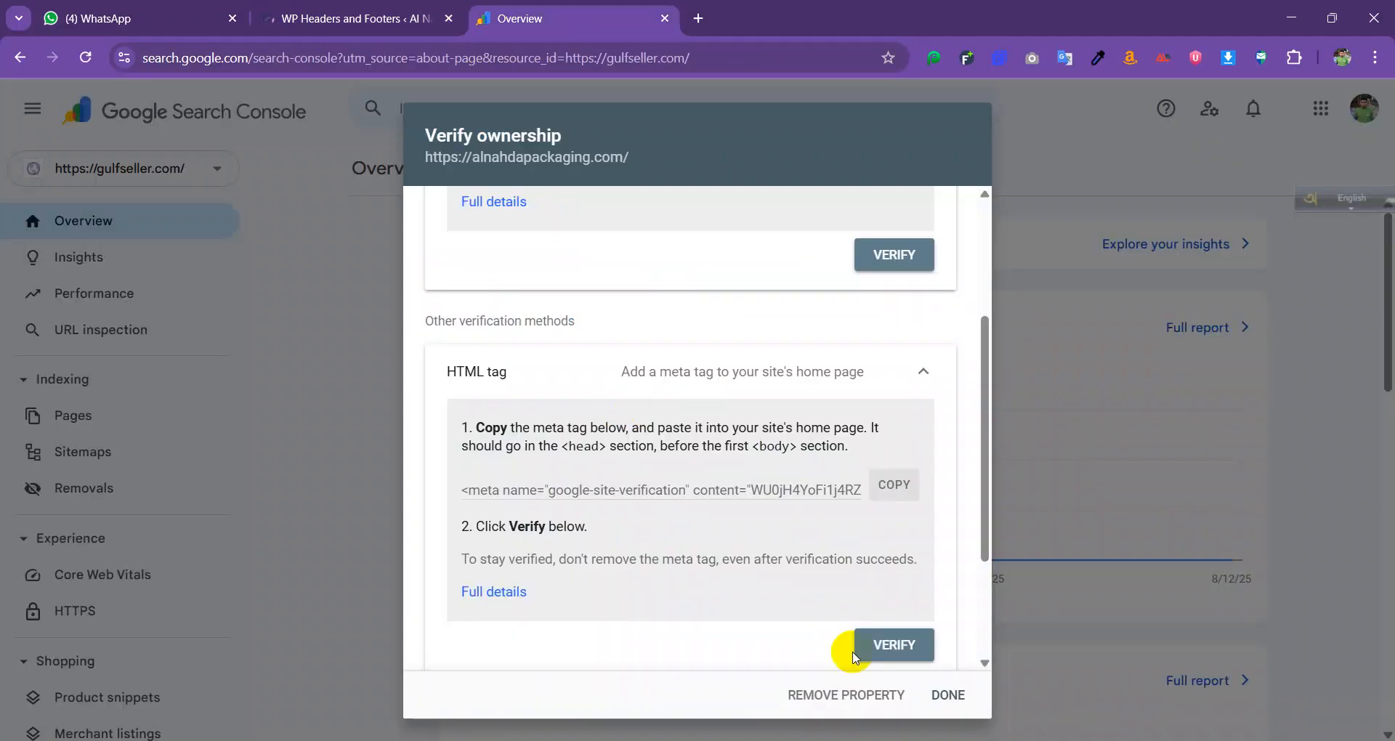
left_click(882, 645)
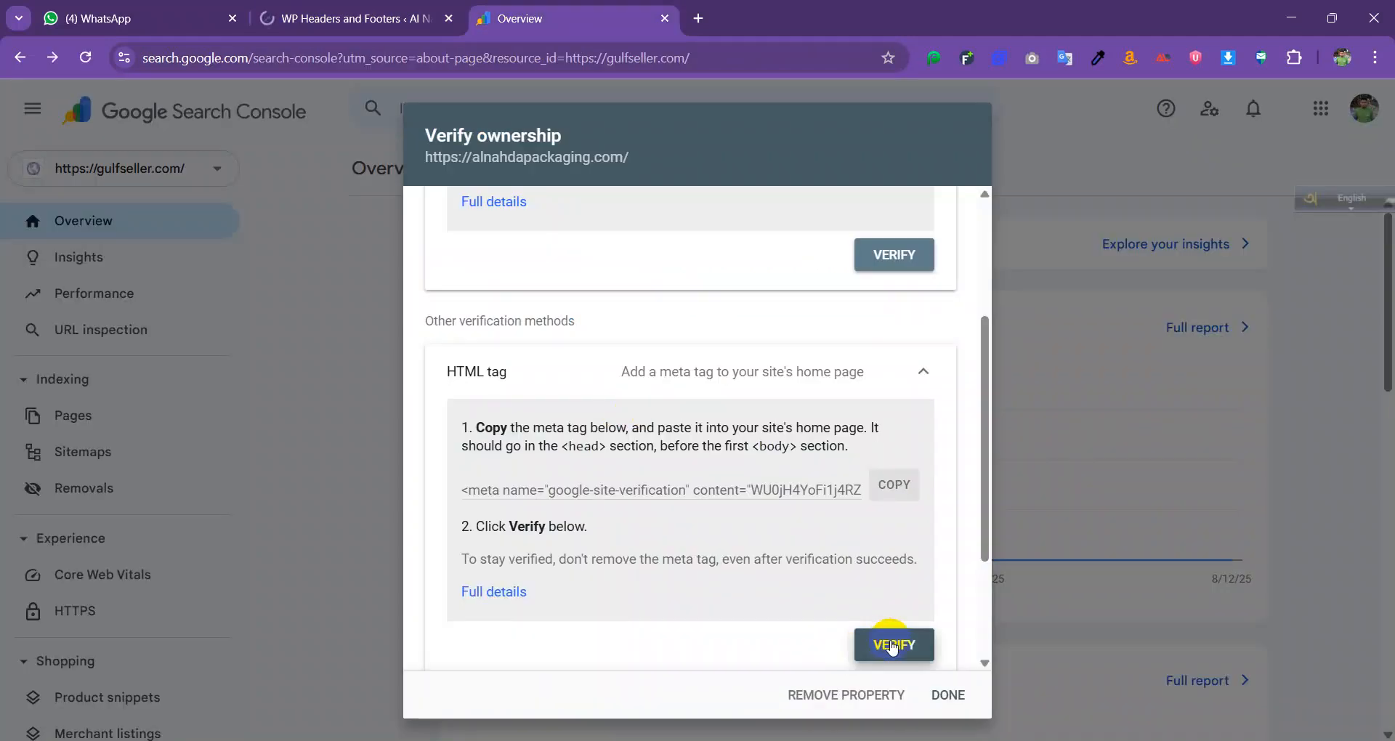
left_click(892, 645)
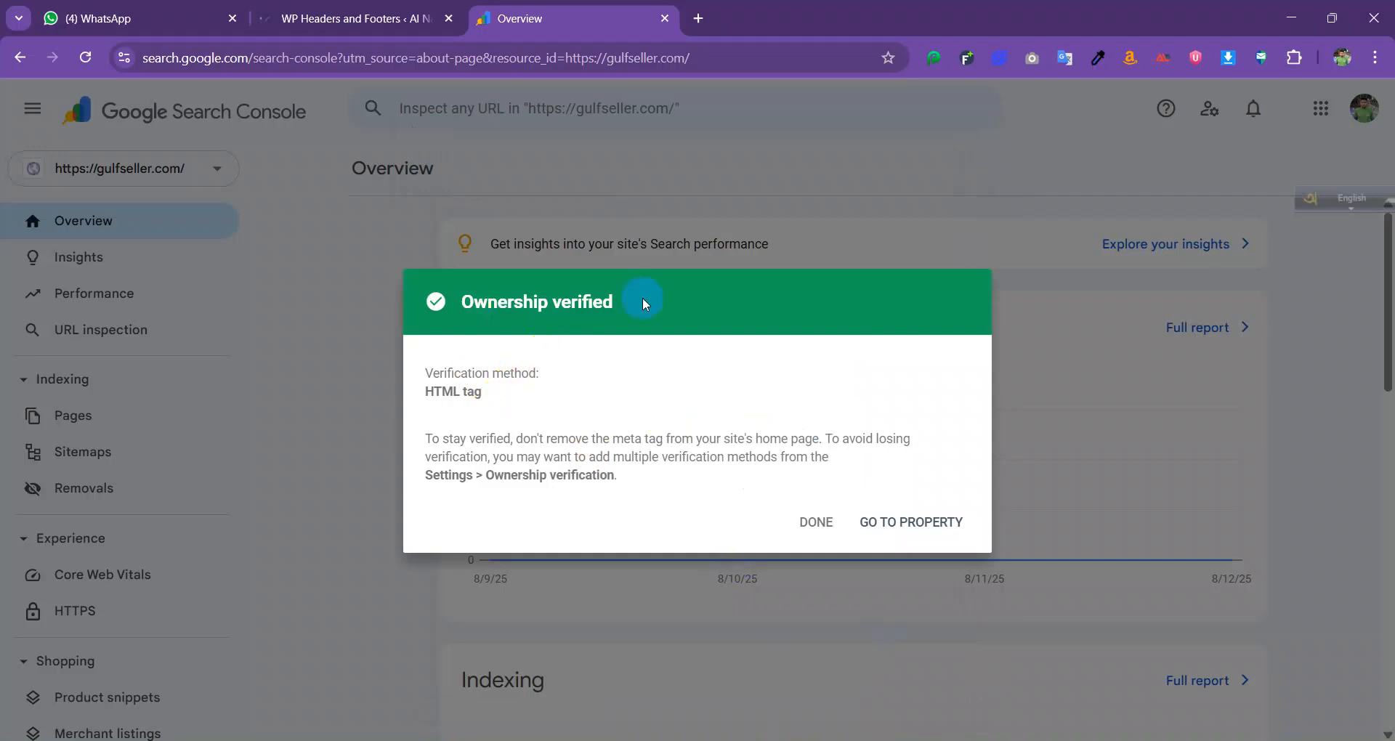
left_click(887, 523)
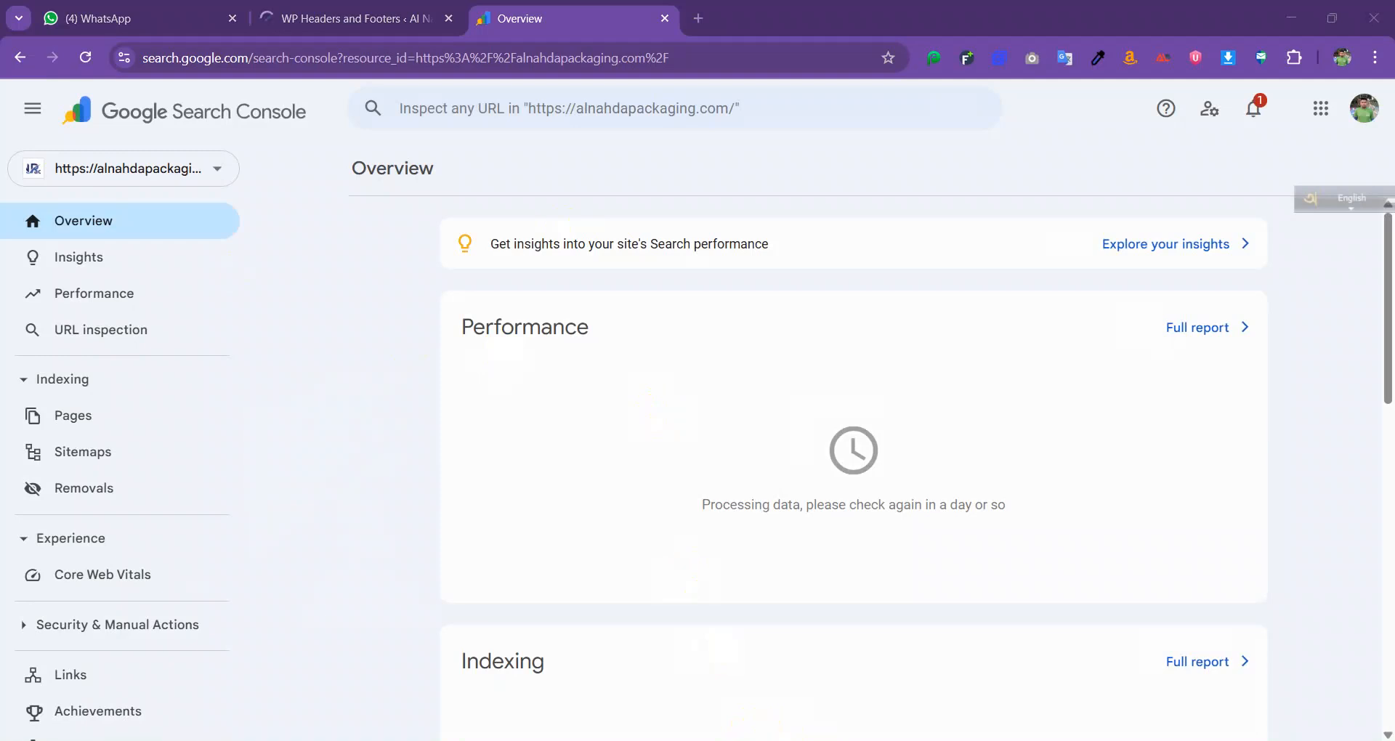
- Switch to the WordPress admin site and open the form for uploading a plugin in .zip format
left_click(377, 16)
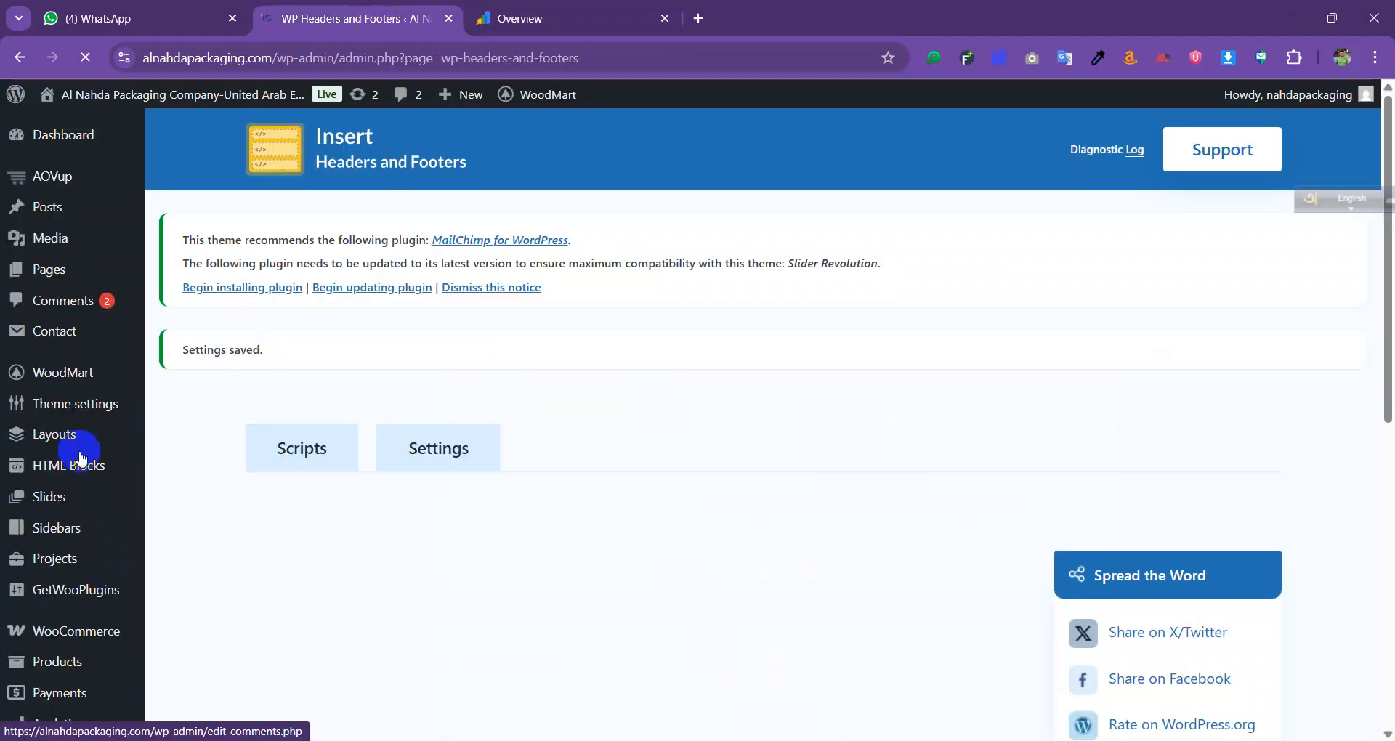
scroll(51, 328, "down", 1)
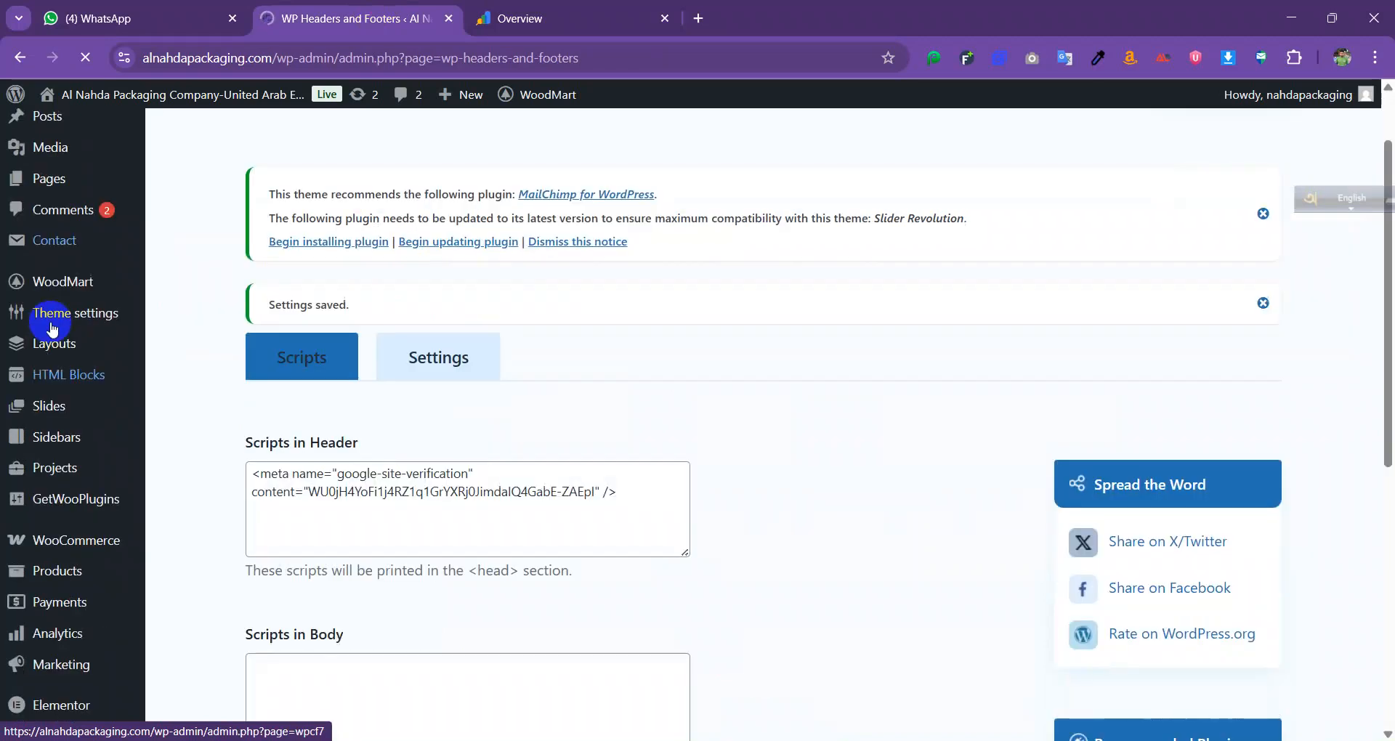
scroll(52, 329, "down", 2)
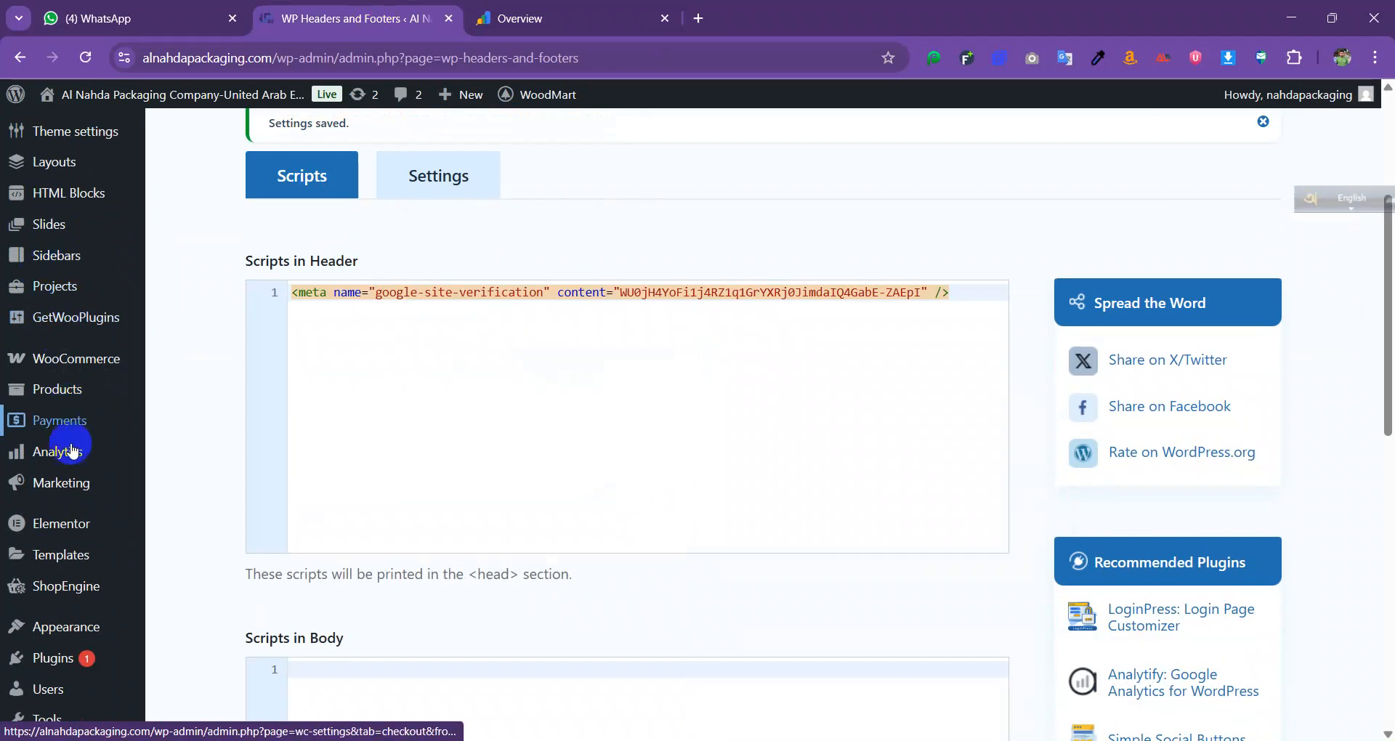
mouse_move(65, 665)
left_click(174, 663)
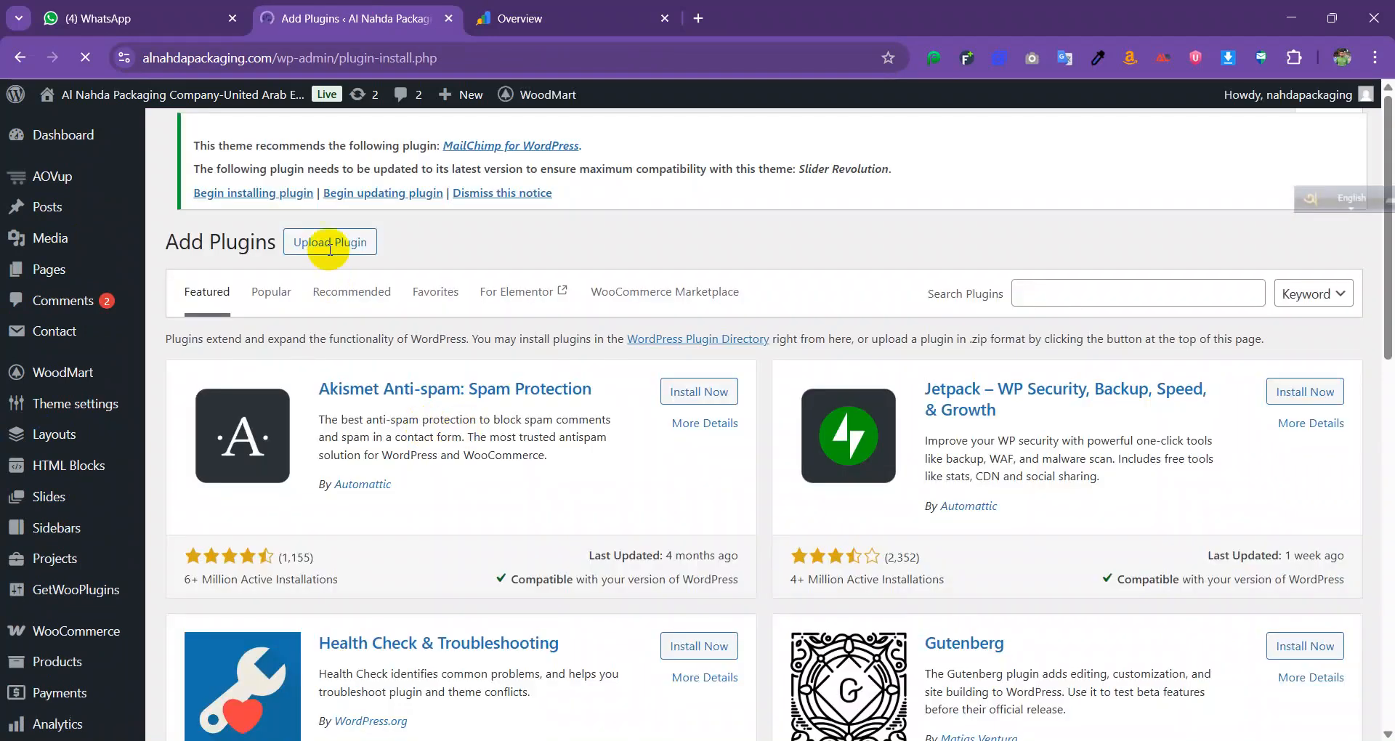
left_click(324, 247)
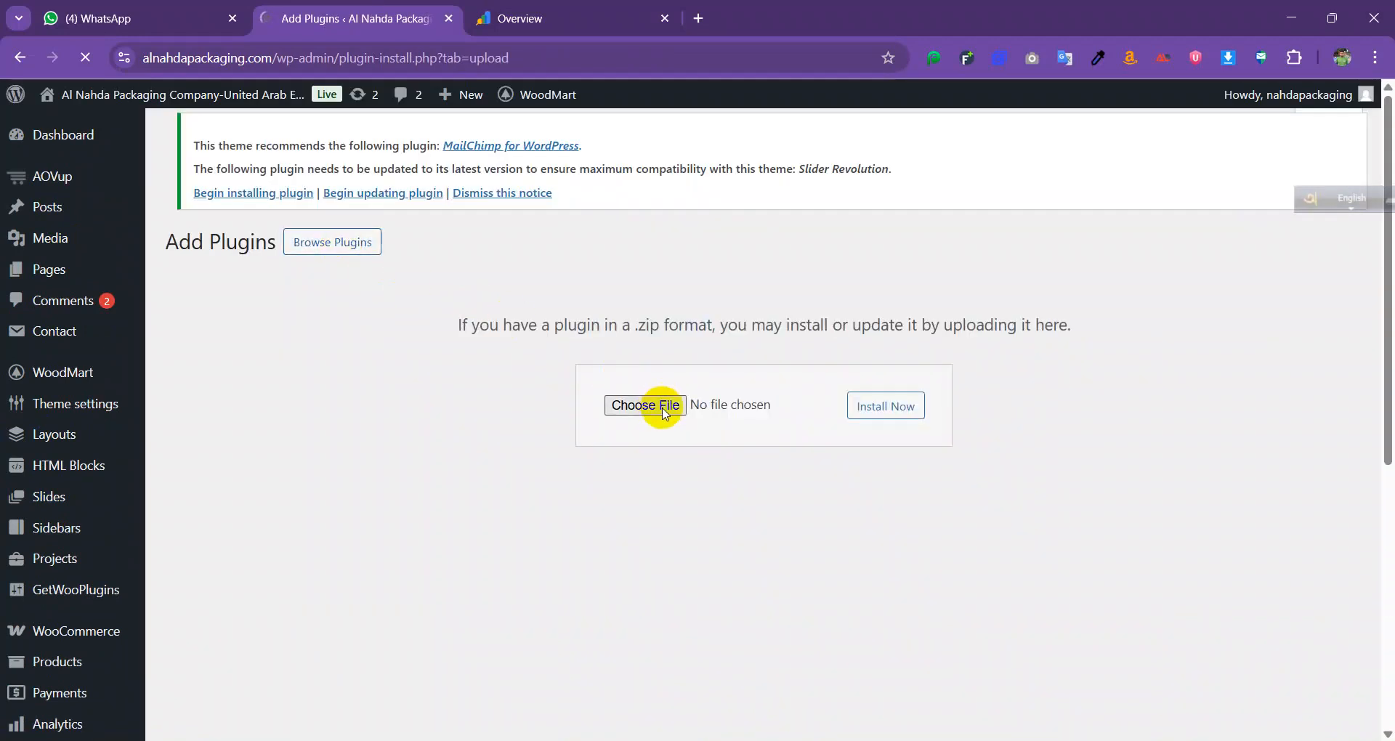
- Upload and install the plugin file seo-by-rank-math-pro.3.0.99.zip from Downloads and activate it
left_click(651, 415)
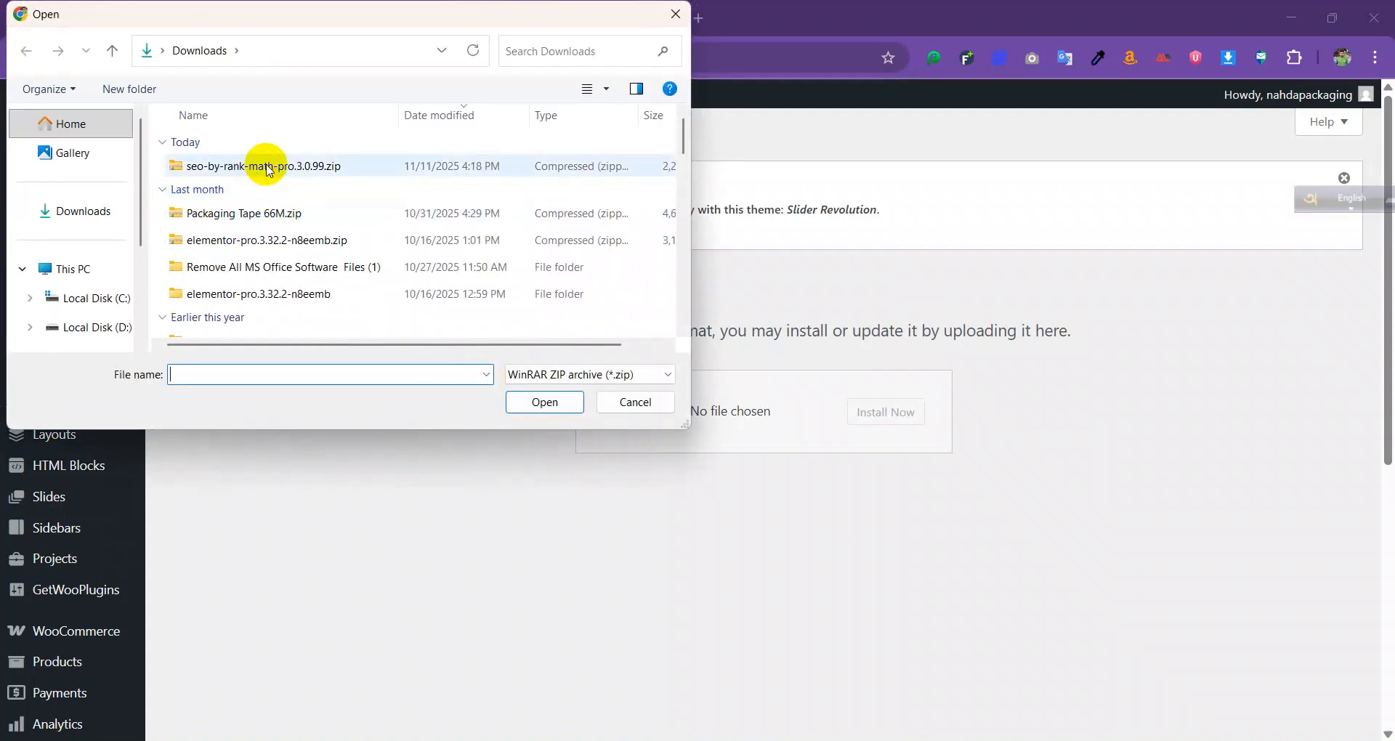
left_click(269, 170)
left_click(541, 404)
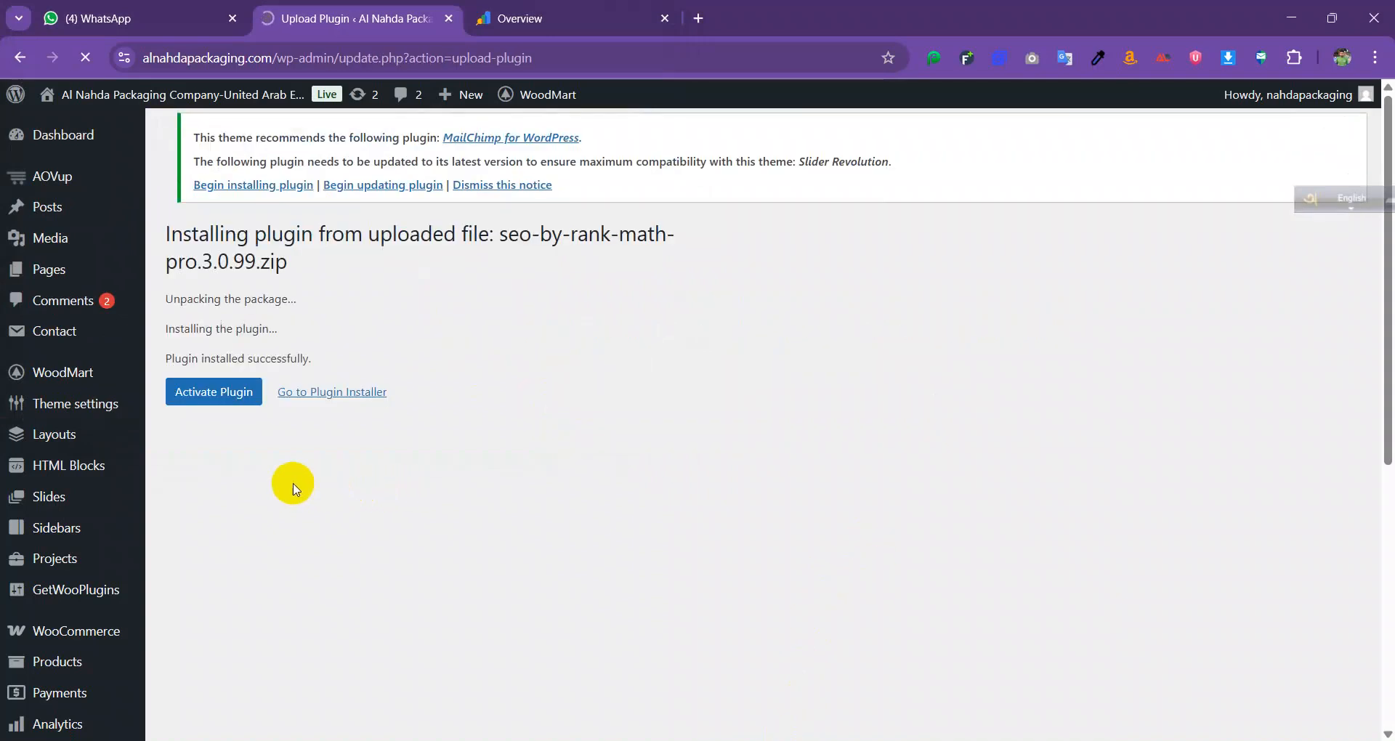
left_click(237, 407)
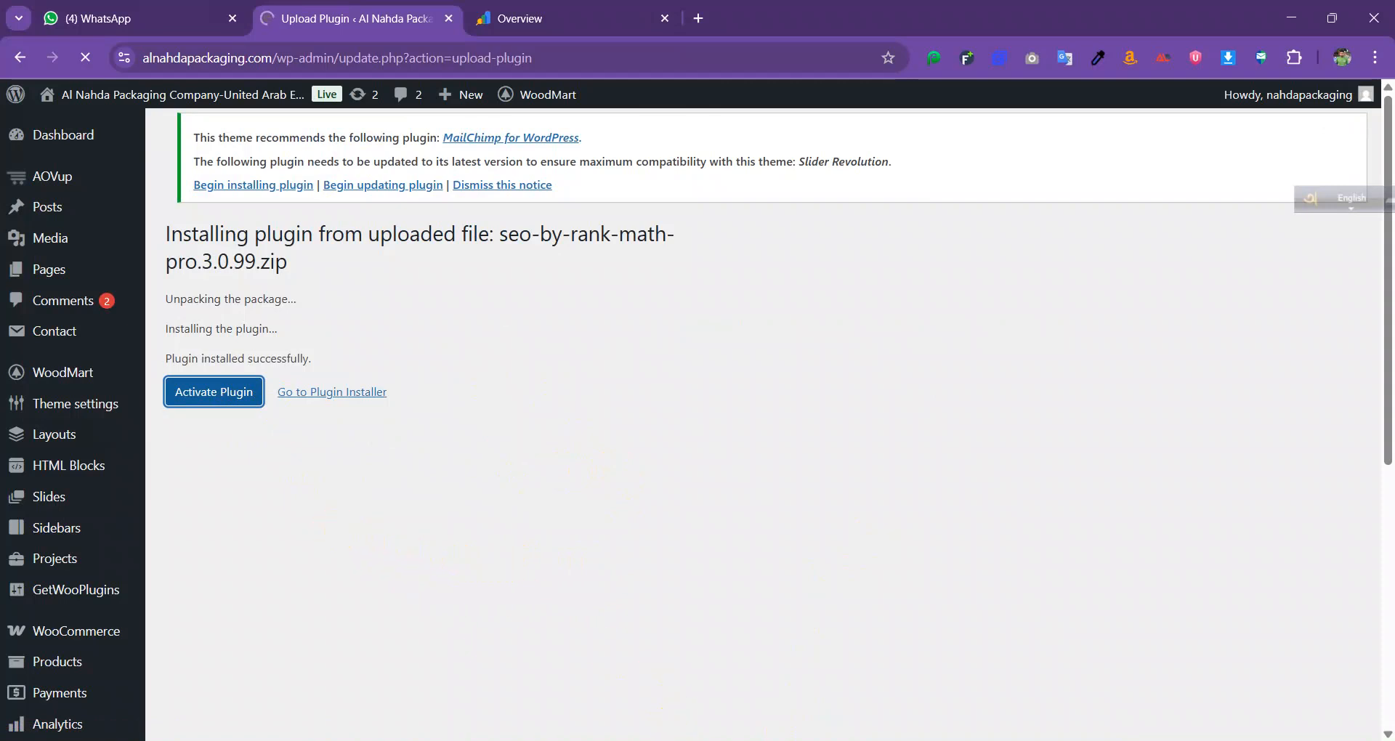
- Open the Rank Math SEO dashboard in the WordPress admin
scroll(66, 513, "down", 3)
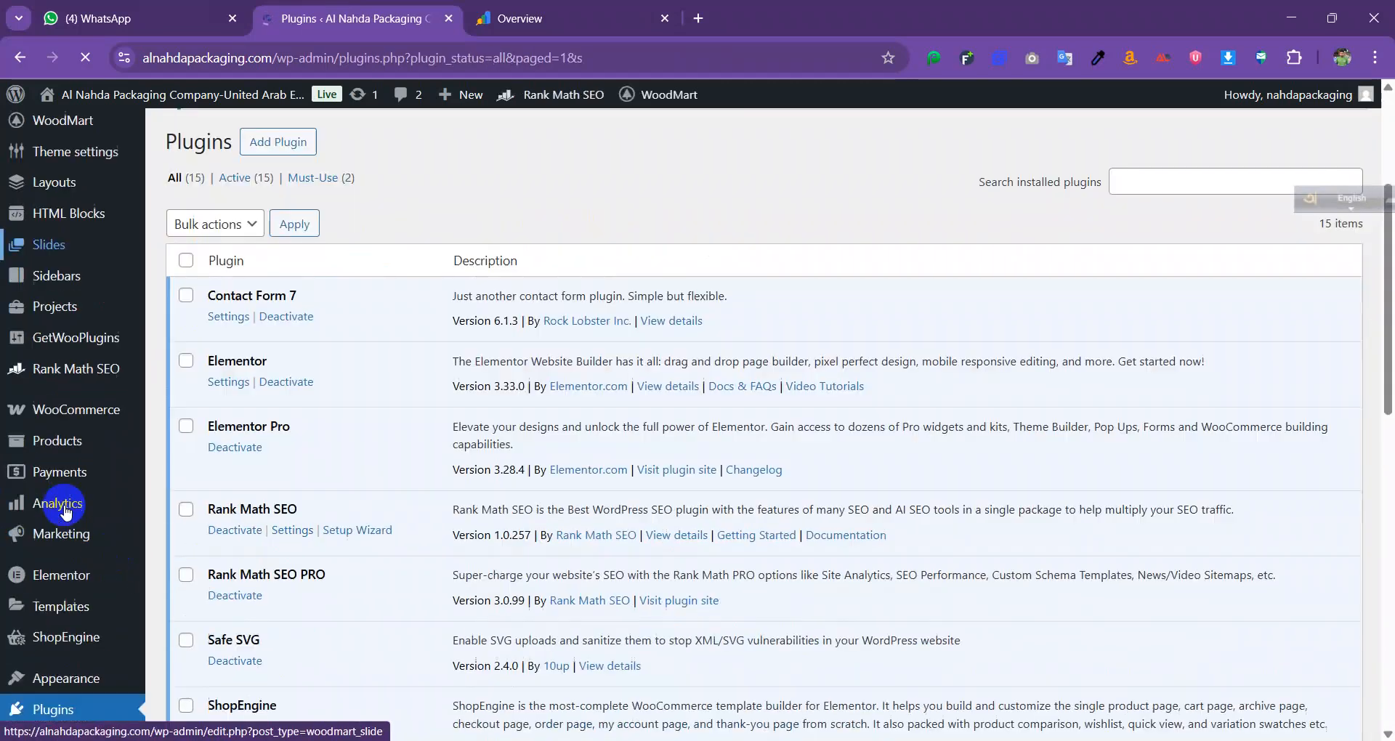
scroll(67, 514, "down", 1)
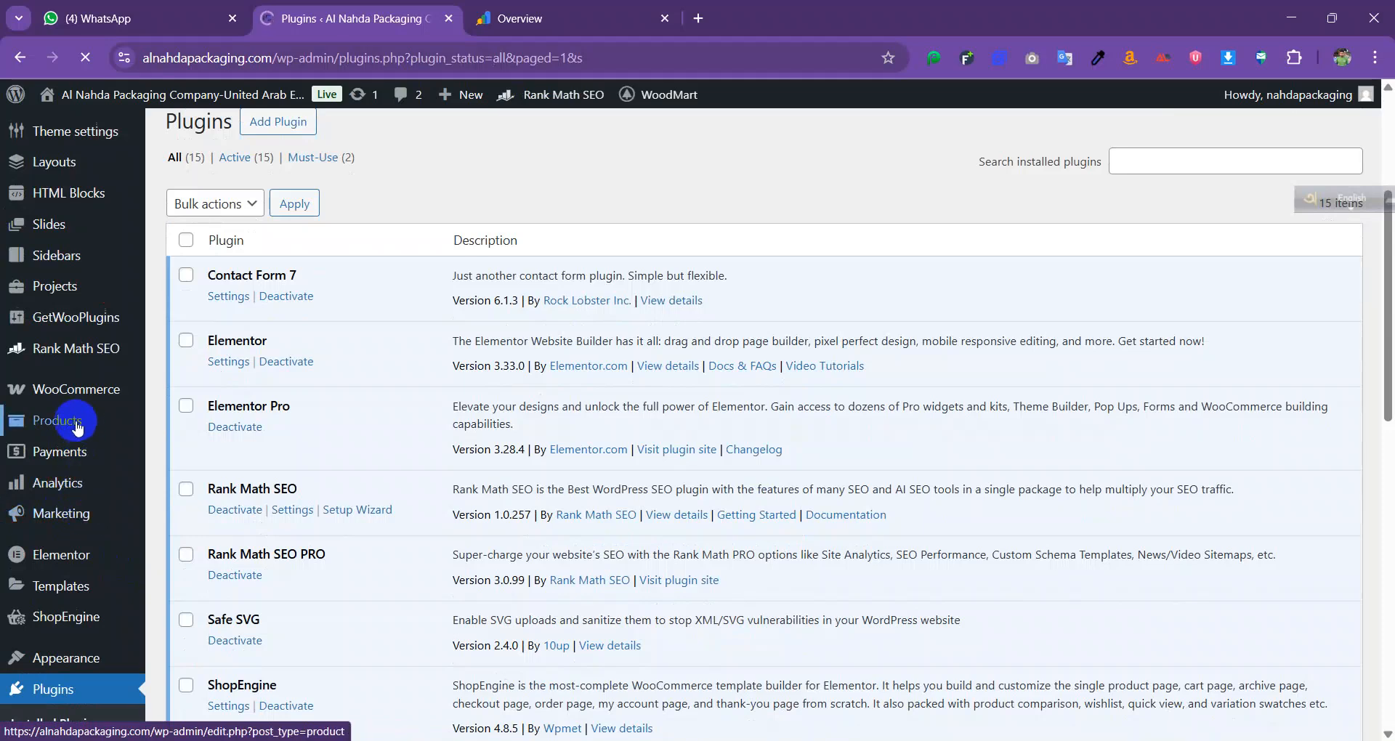
mouse_move(95, 356)
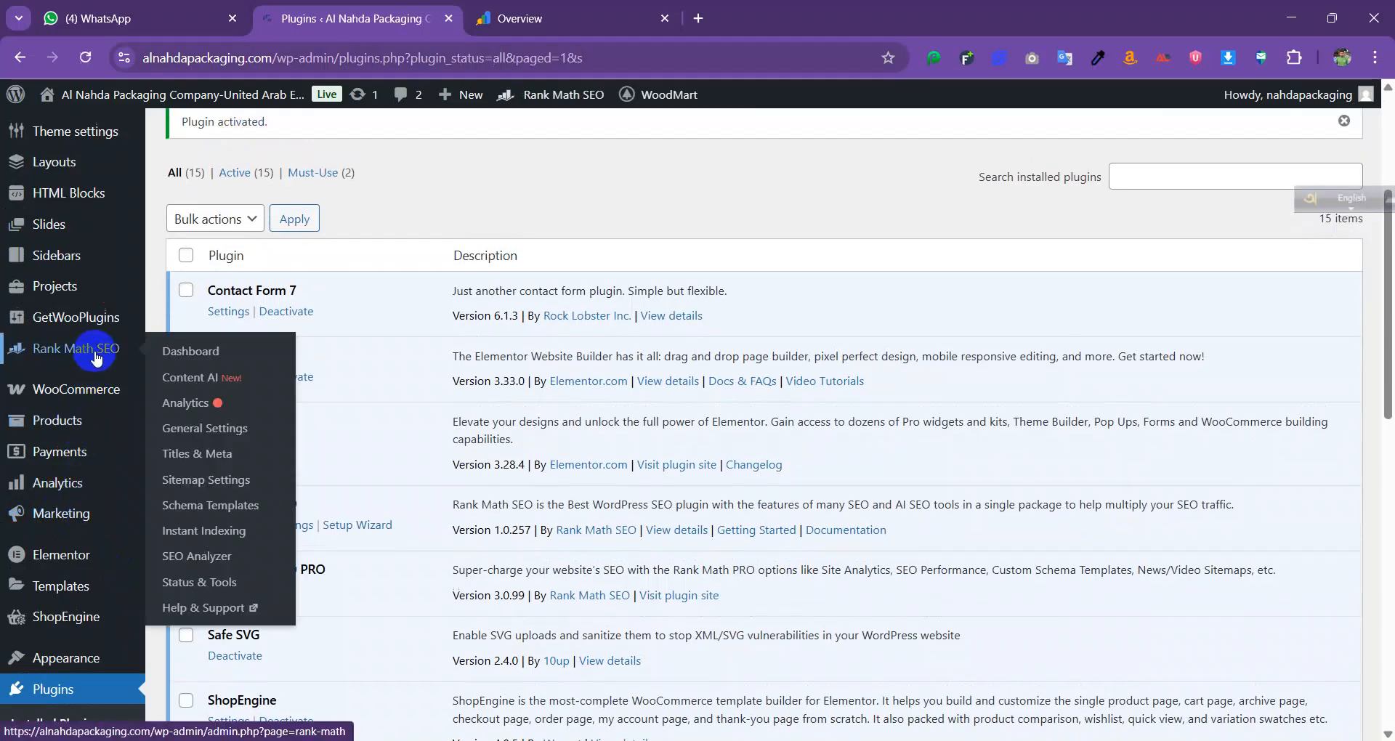
left_click(199, 357)
- Find the Sitemap module among the Rank Math modules and open its settings
scroll(645, 609, "down", 4)
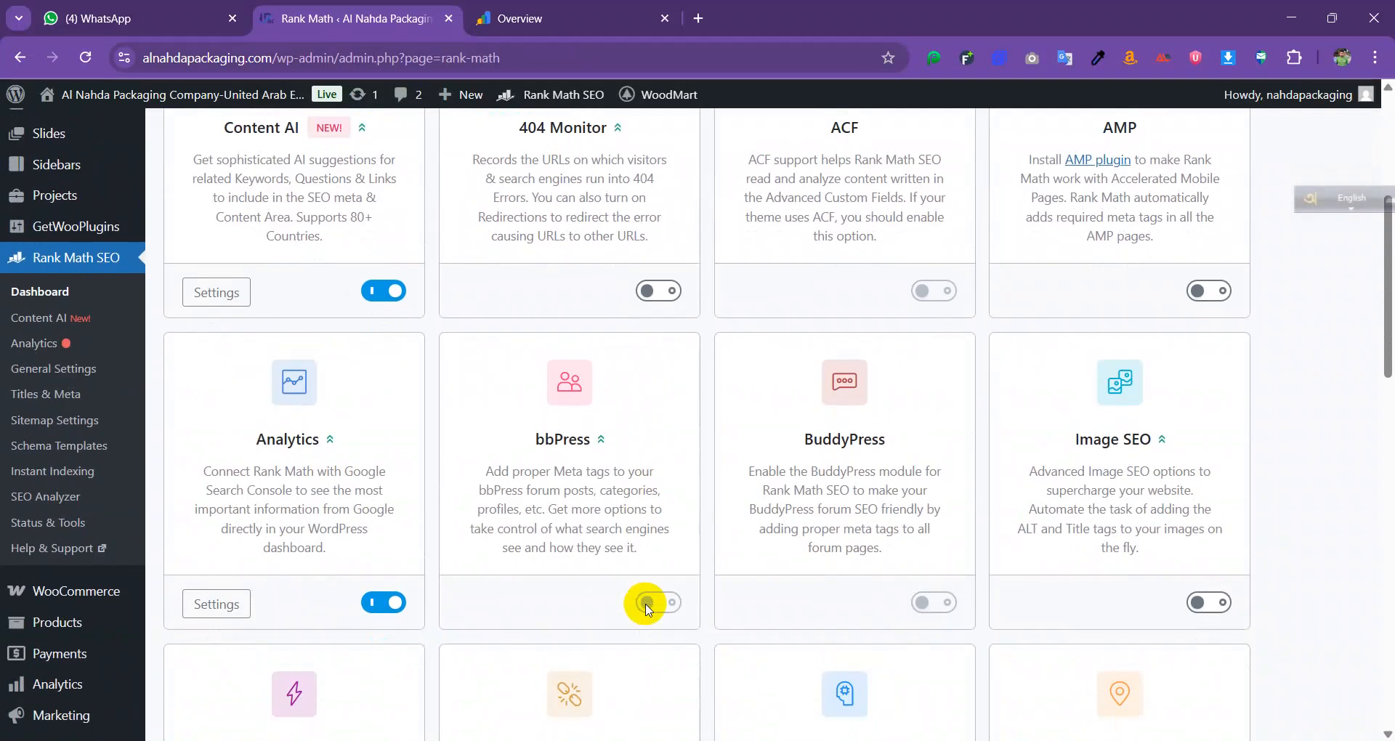
scroll(645, 609, "down", 6)
scroll(653, 601, "up", 5)
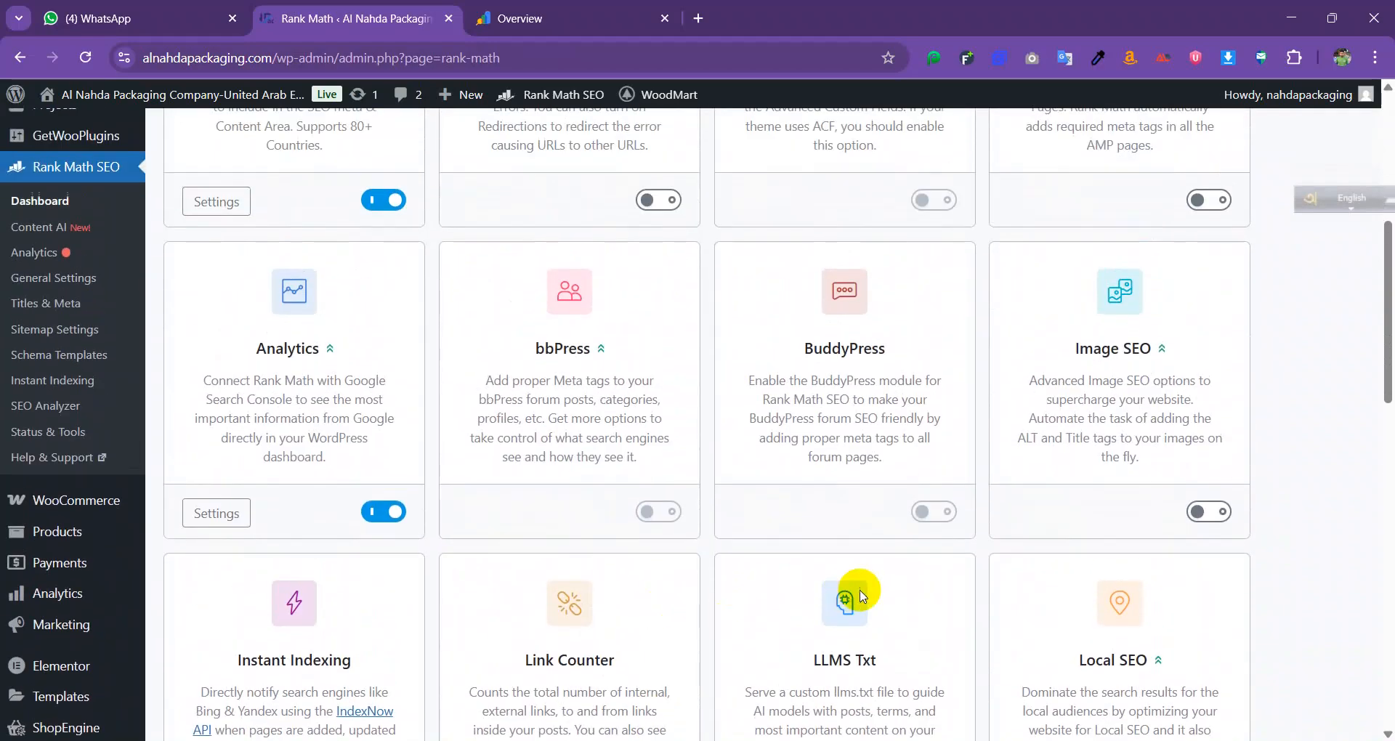
scroll(863, 585, "down", 8)
scroll(726, 581, "down", 3)
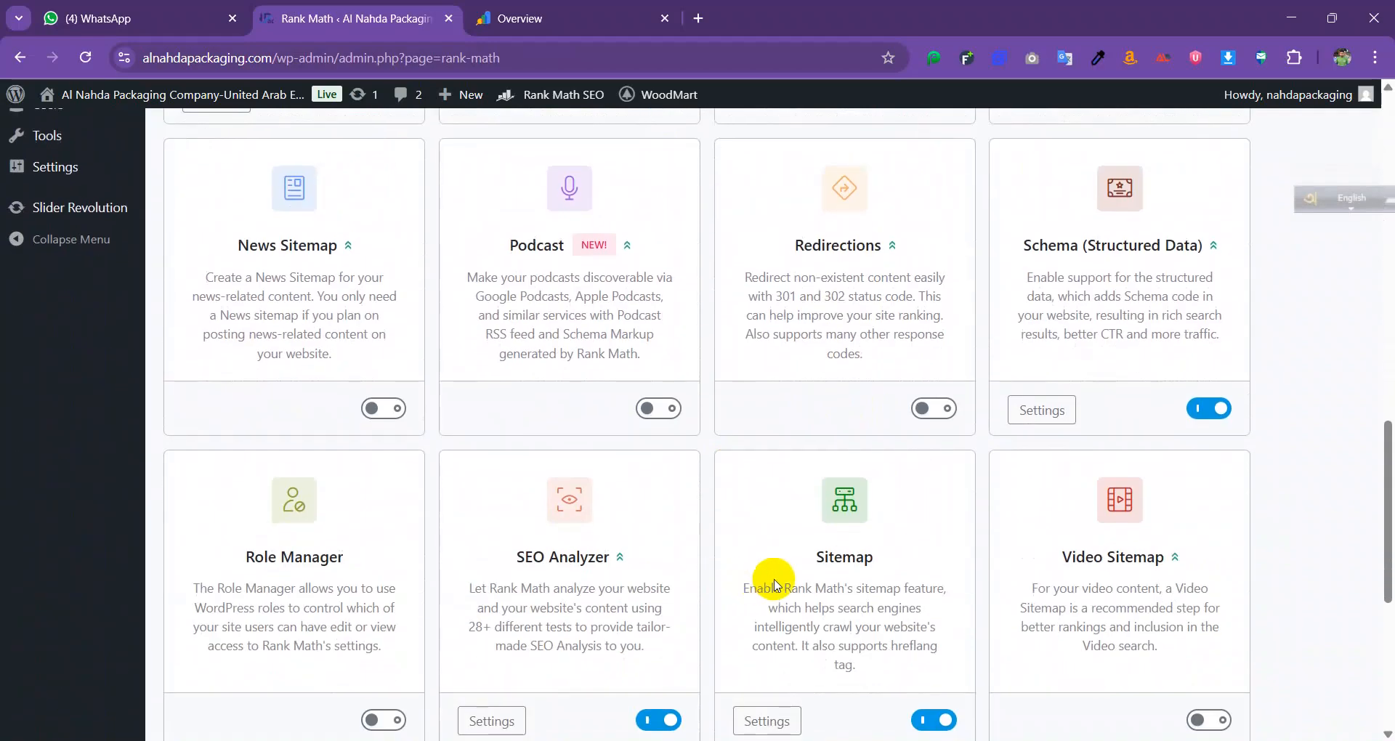
scroll(774, 585, "down", 1)
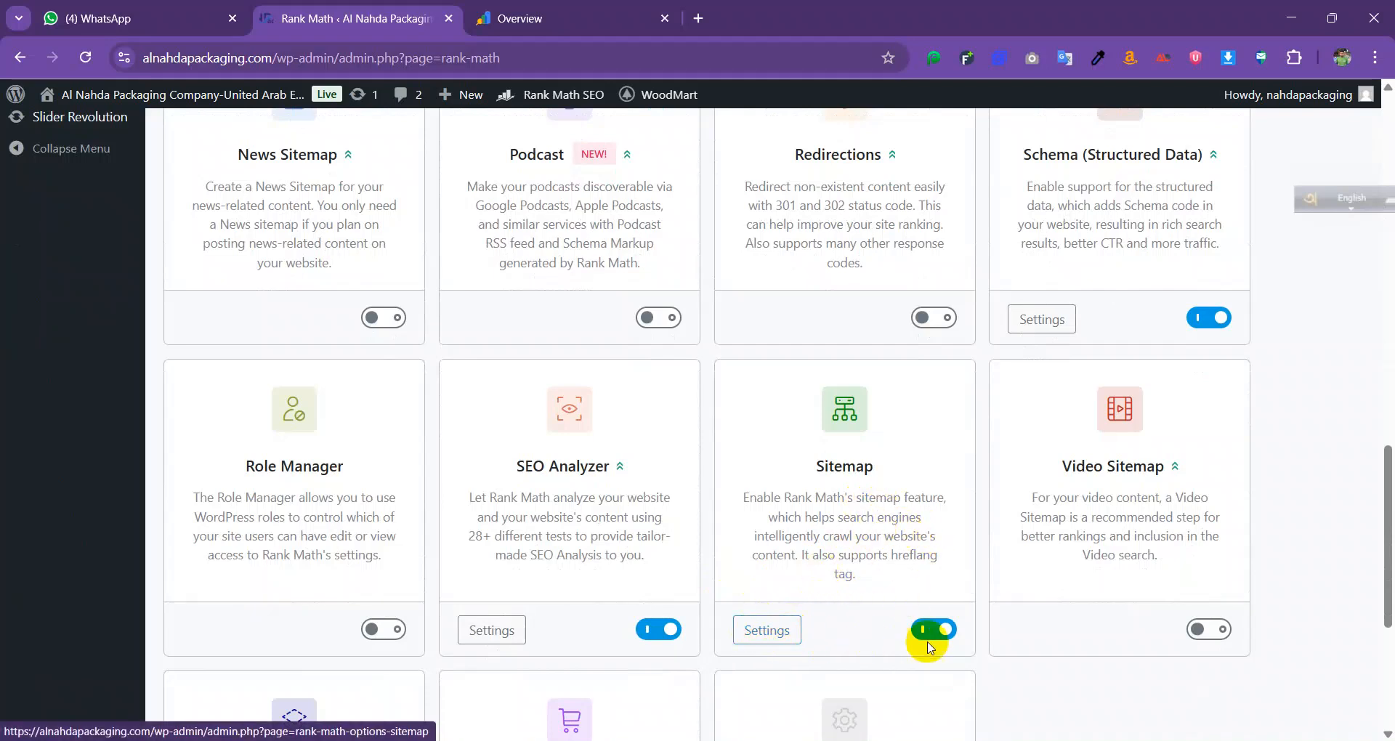
left_click(760, 643)
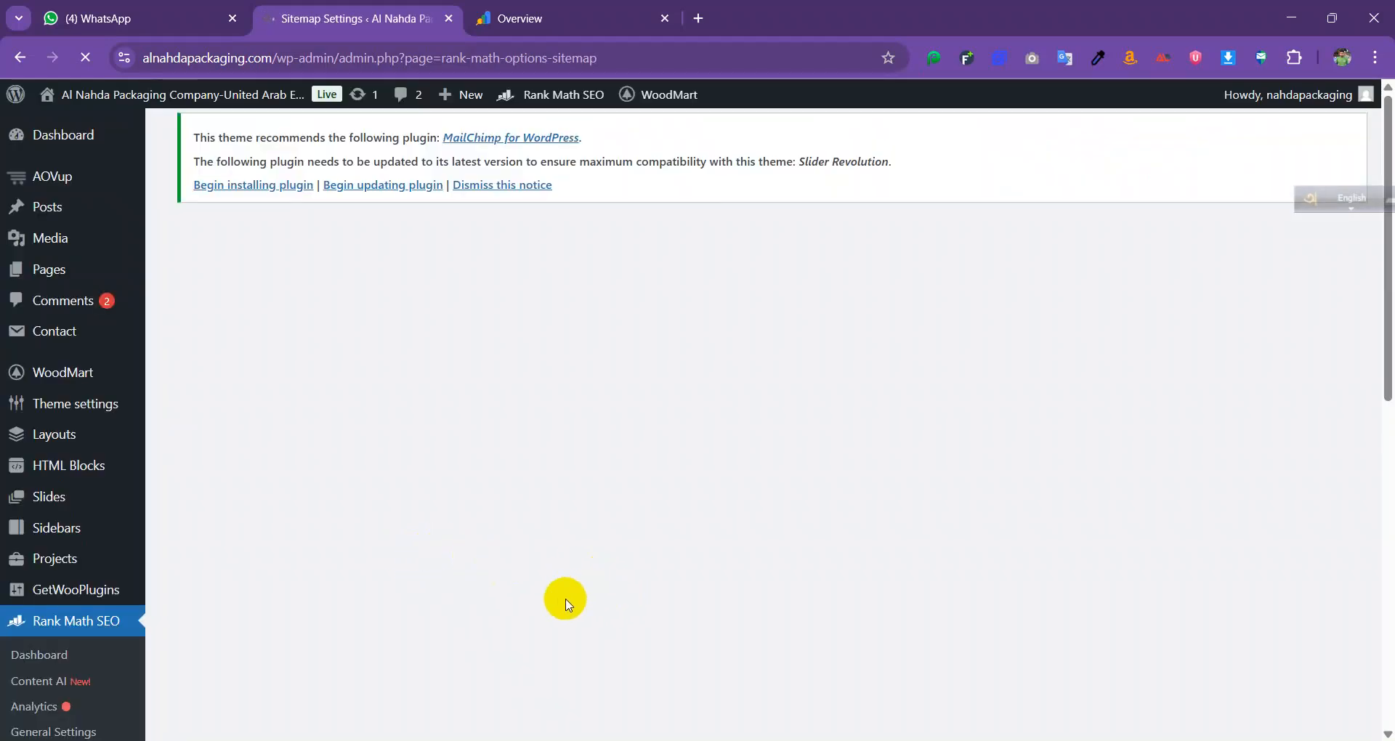
- Open the site's sitemap index, sitemap_index.xml, from the general sitemap settings
scroll(467, 610, "down", 1)
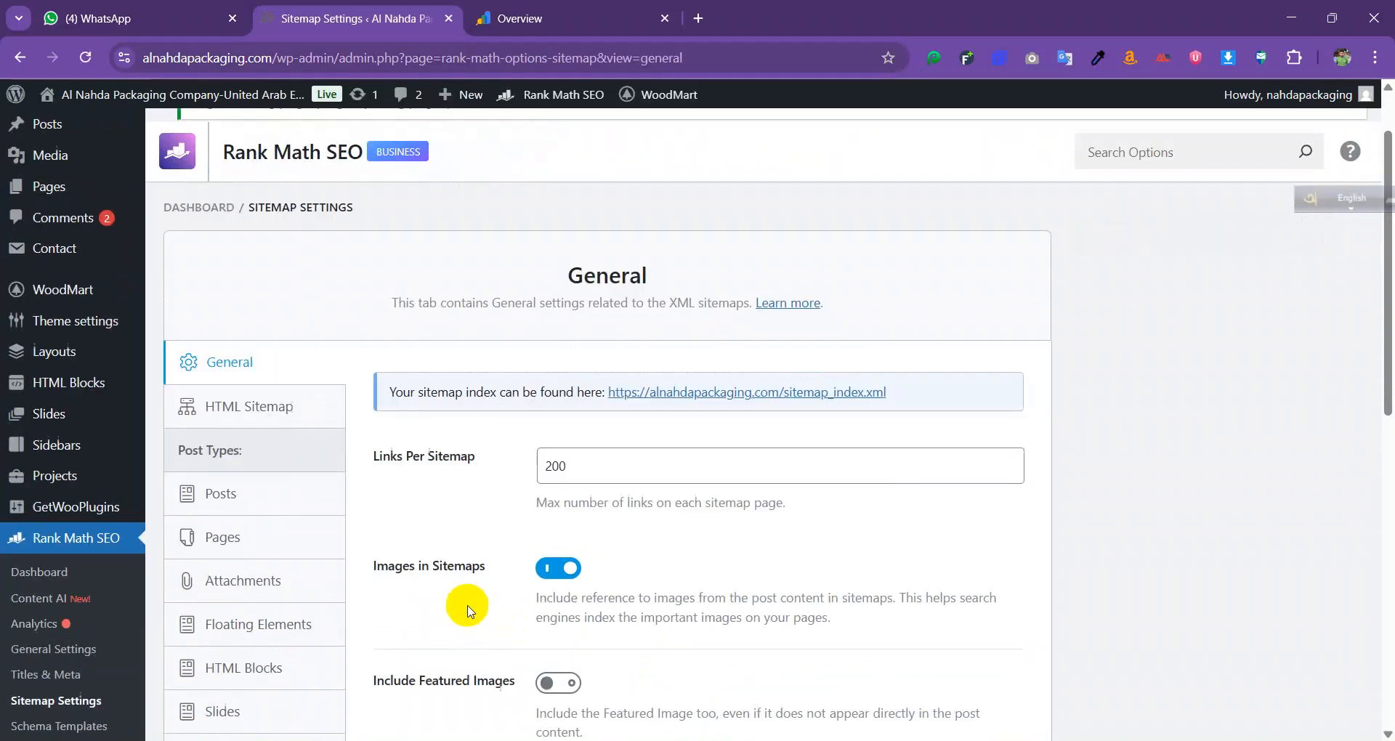
scroll(467, 611, "down", 1)
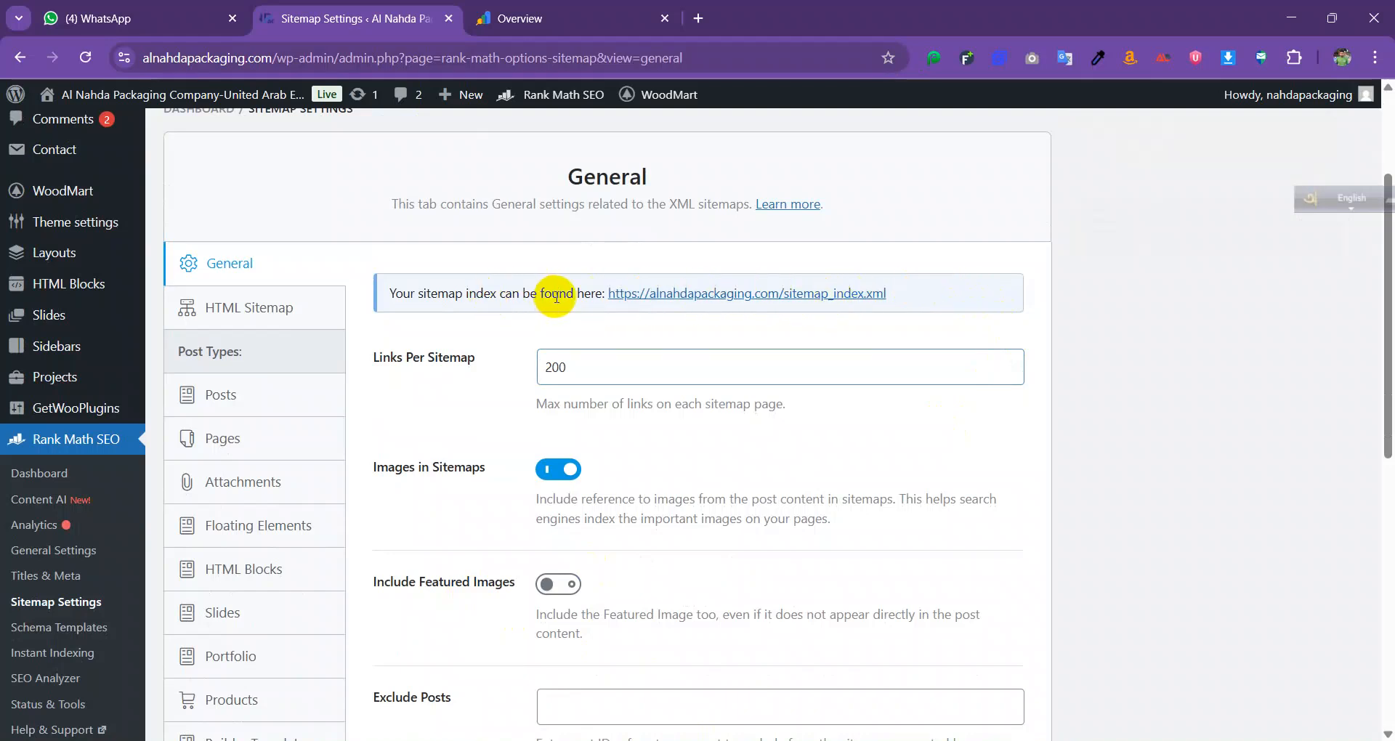
left_click(793, 296)
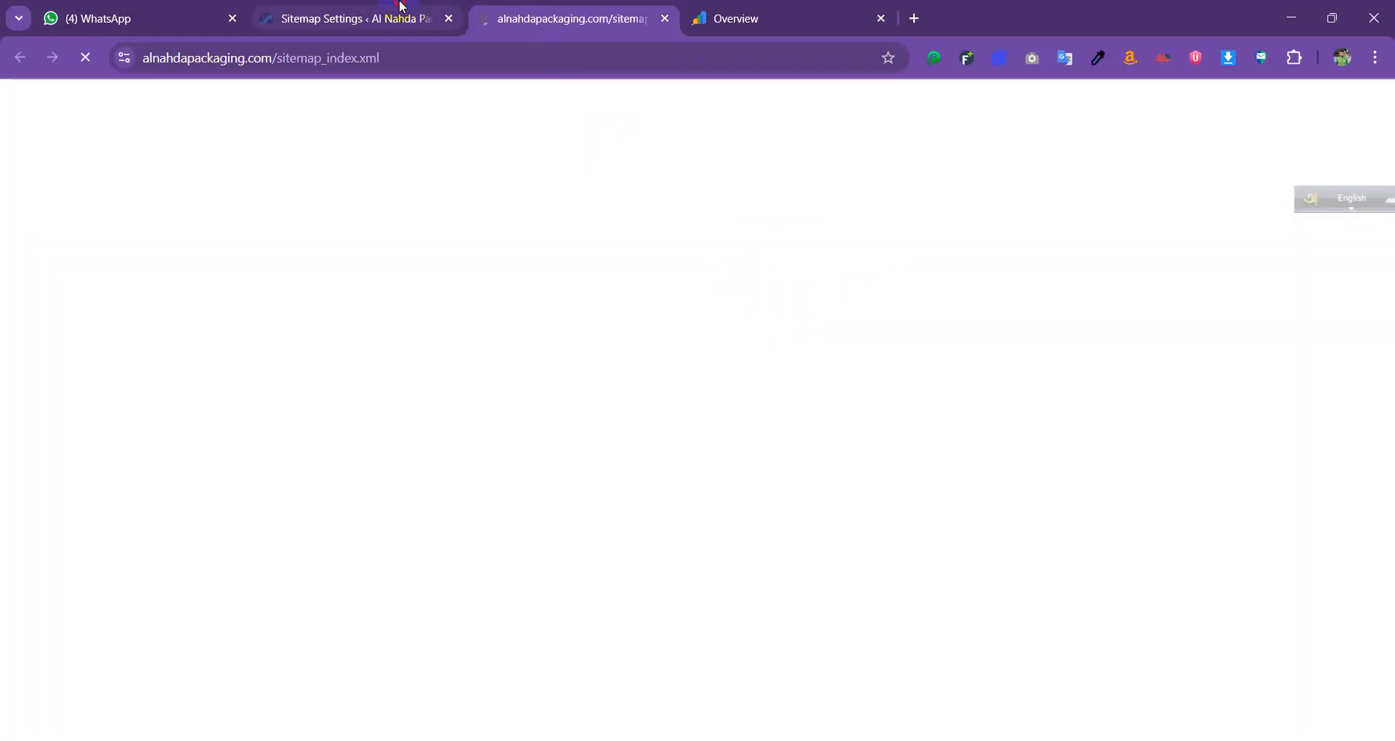
left_click(400, 6)
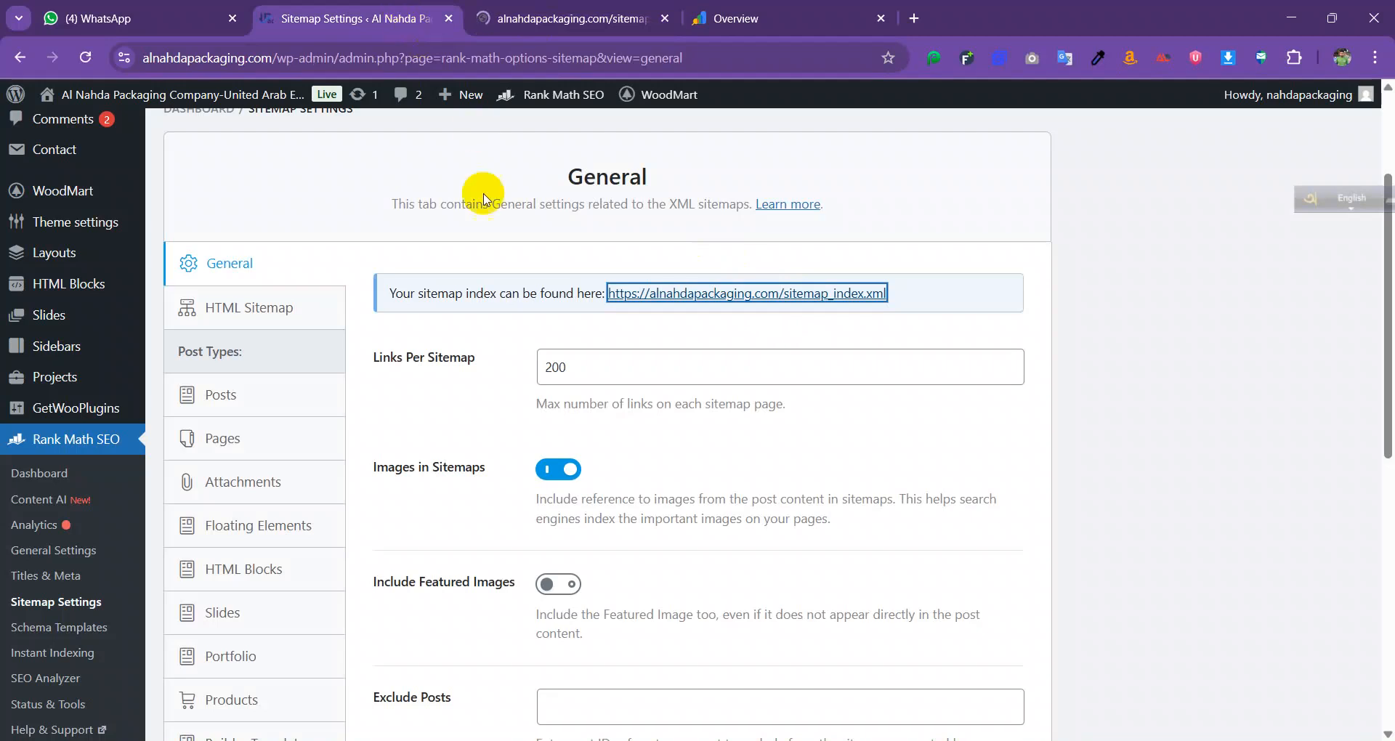
left_click(555, 18)
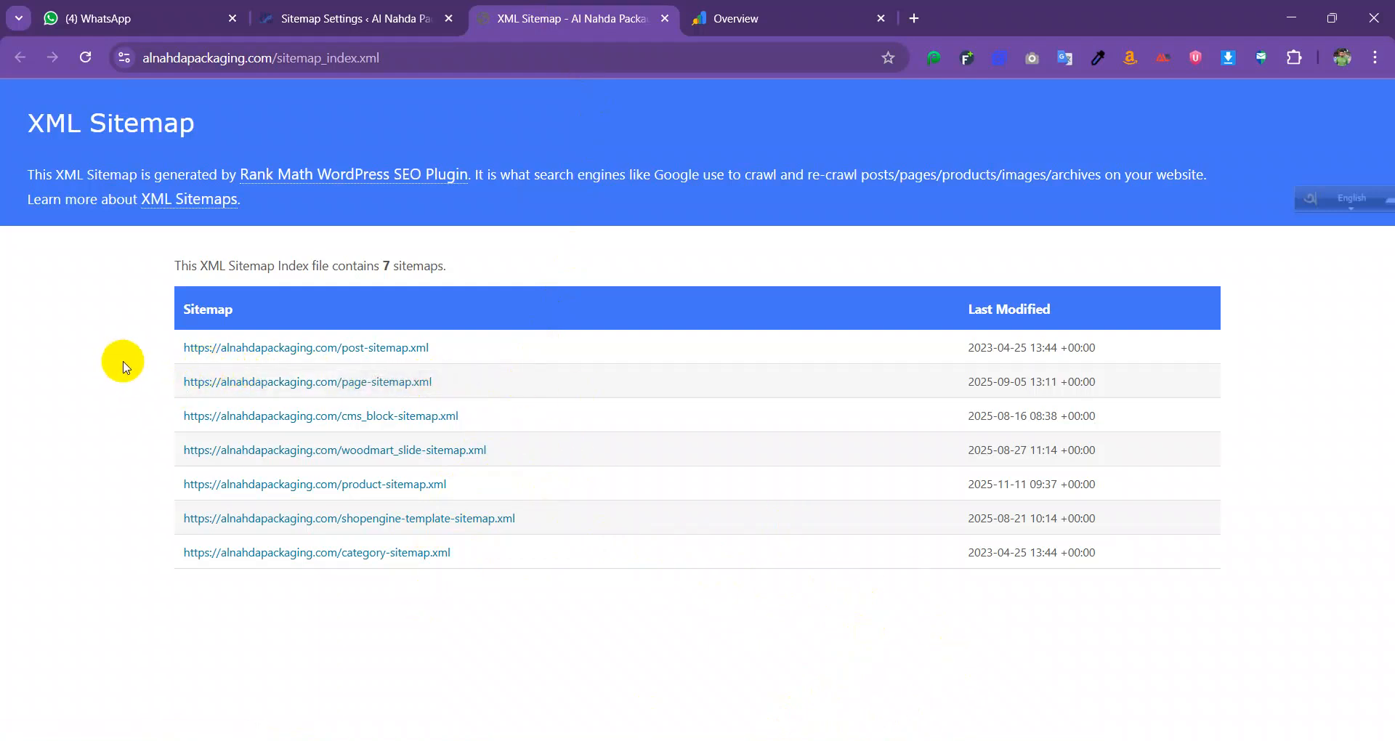
left_click_drag(175, 351, 401, 349)
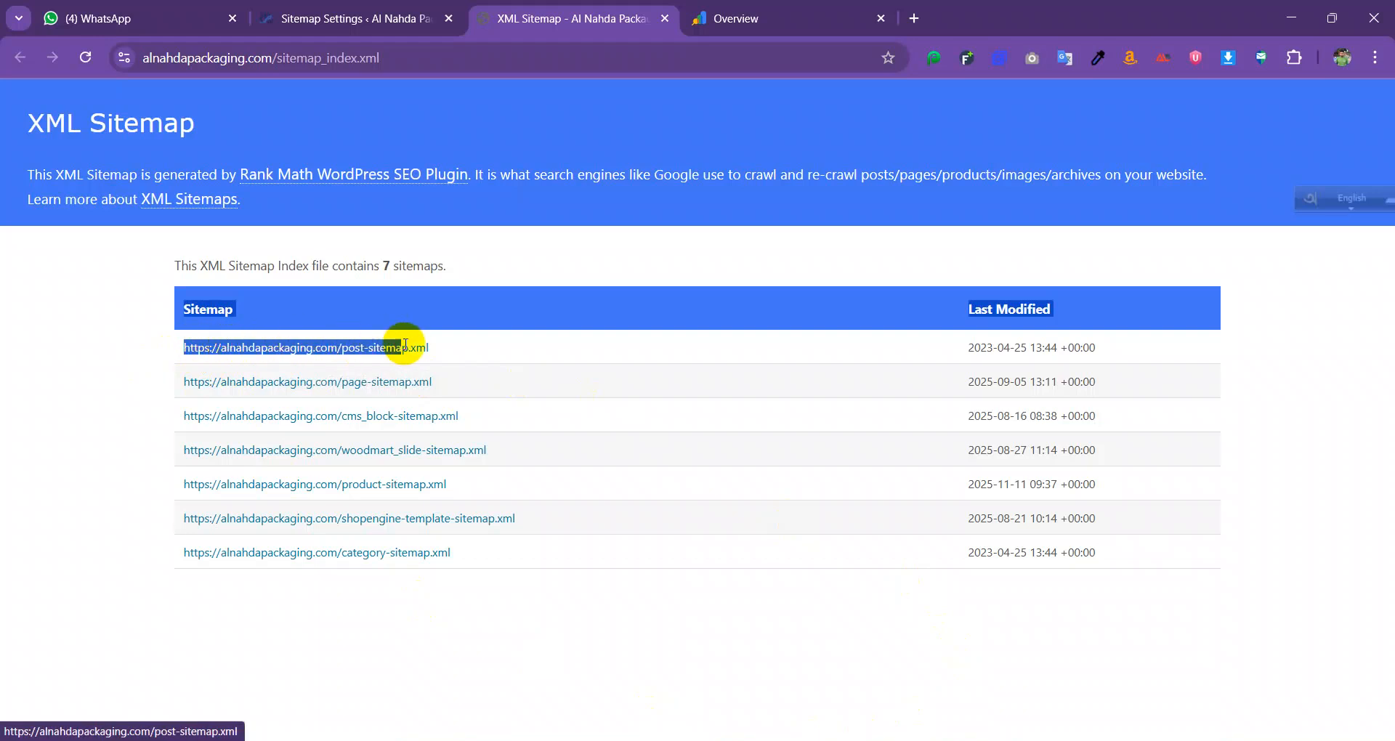
left_click(680, 347)
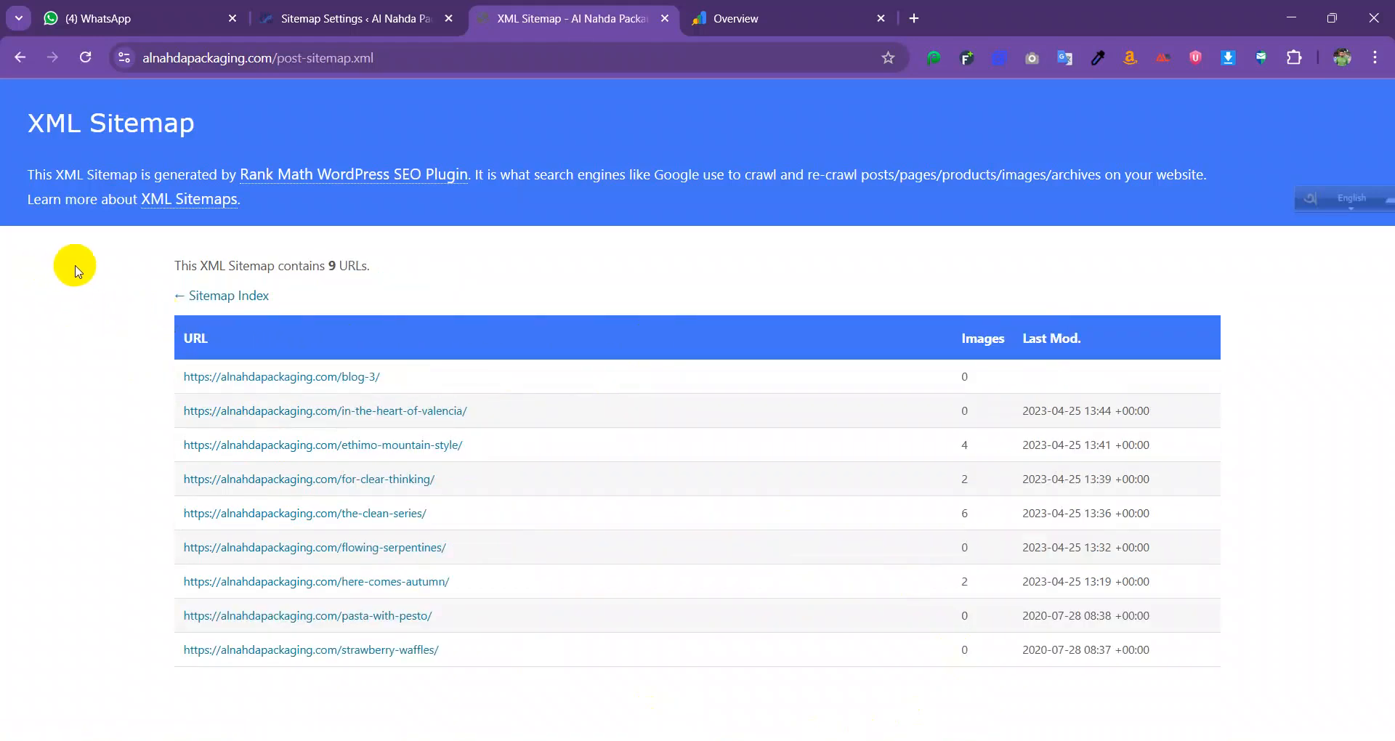
left_click(10, 58)
- Select the post-sitemap.xml address in the sitemap index and open the Sitemaps page of the property in Search Console
left_click_drag(134, 330, 424, 347)
left_click(178, 348)
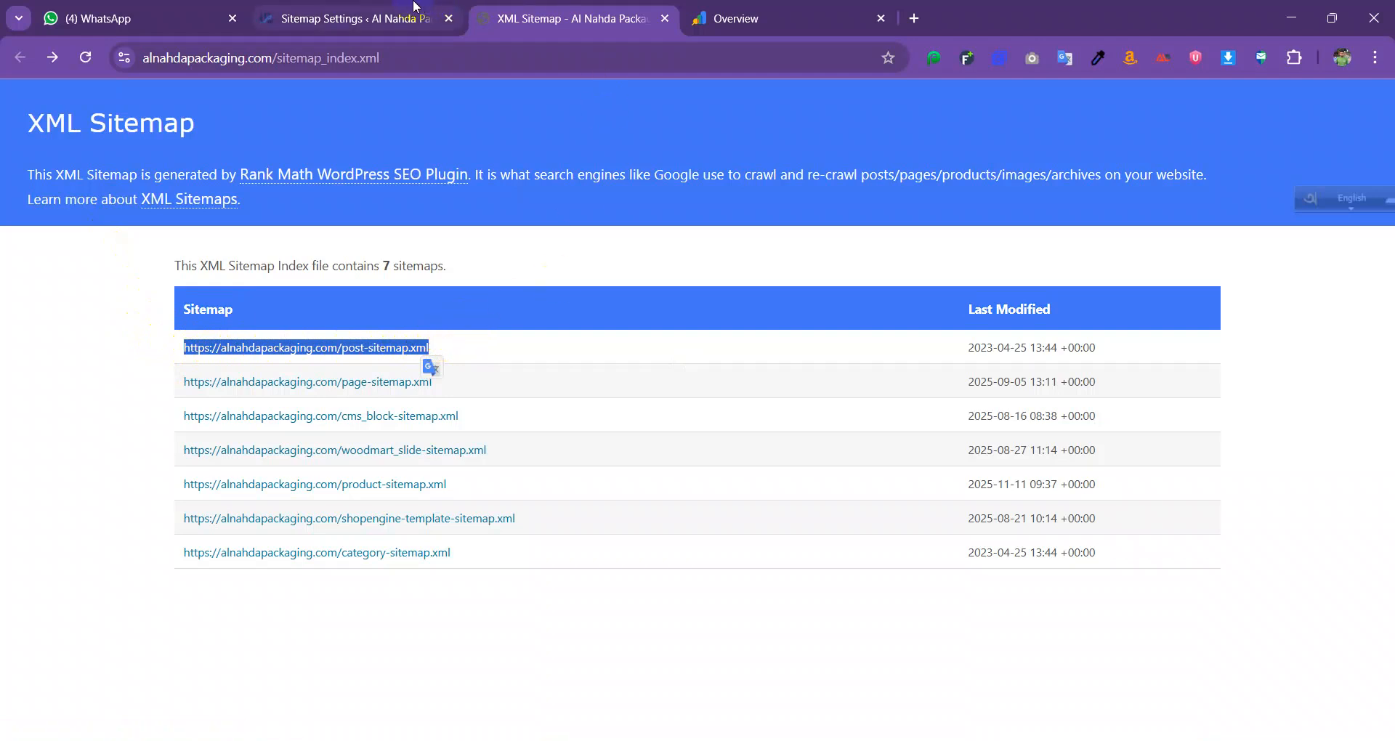
left_click(390, 13)
left_click(756, 19)
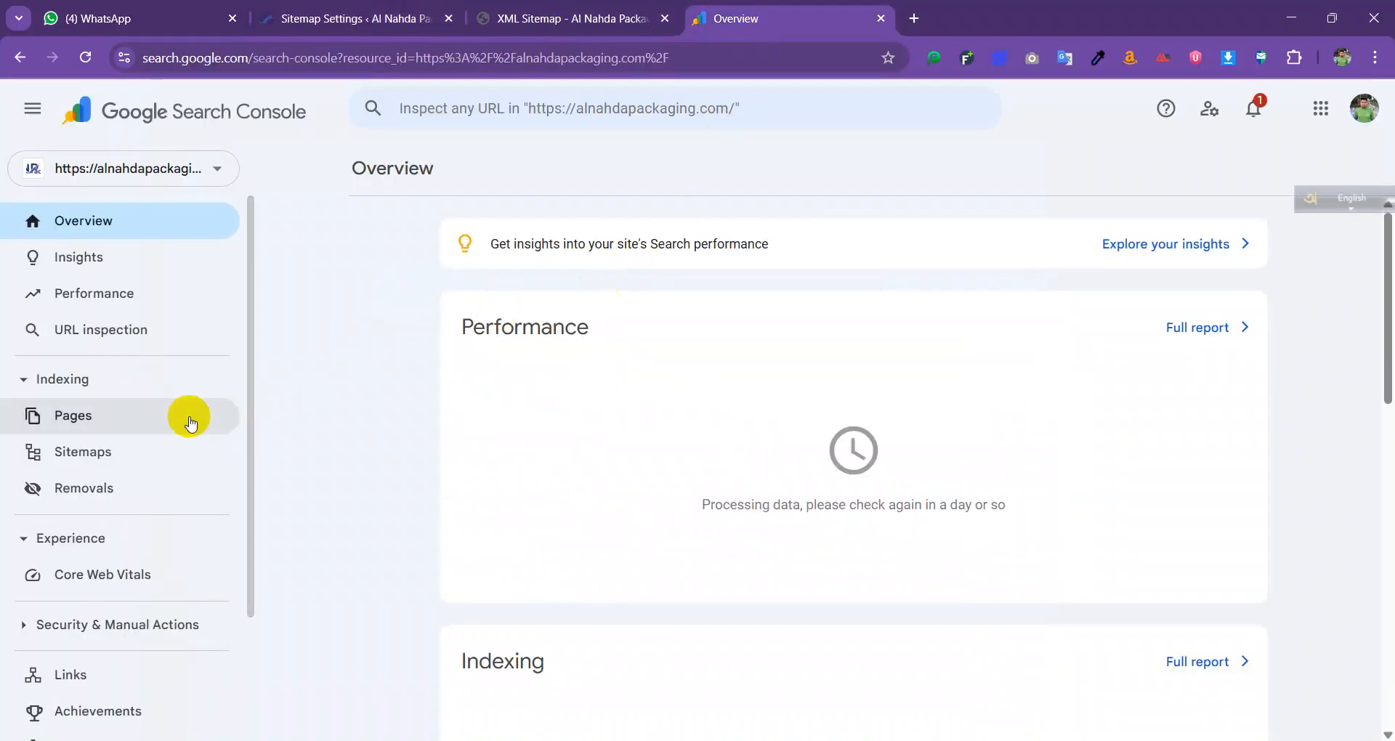
left_click(129, 465)
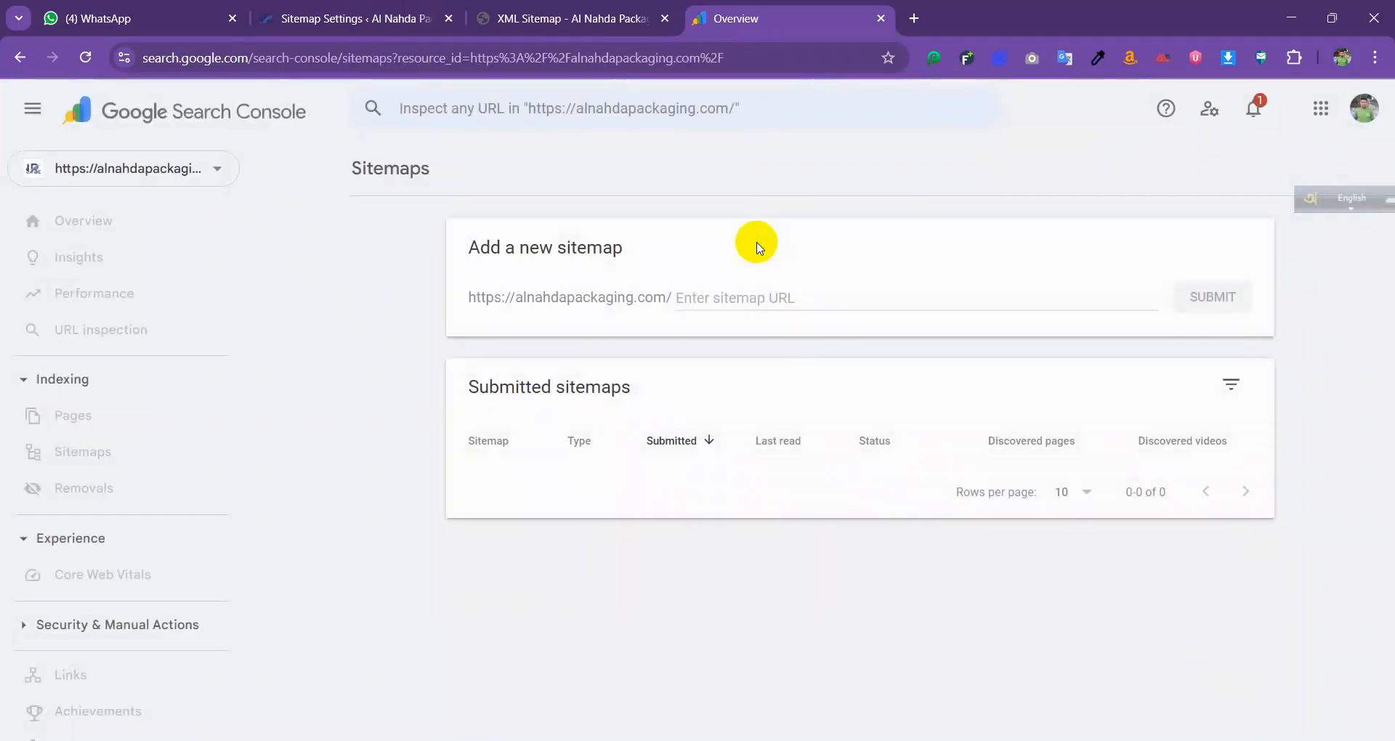
left_click(714, 308)
type("<meta name=\"google-site-verification\" content=\"WU0jH4YoFi1j4RZ1q1GrYXRj0JimdaIQ4GabE-ZAEpl\" />")
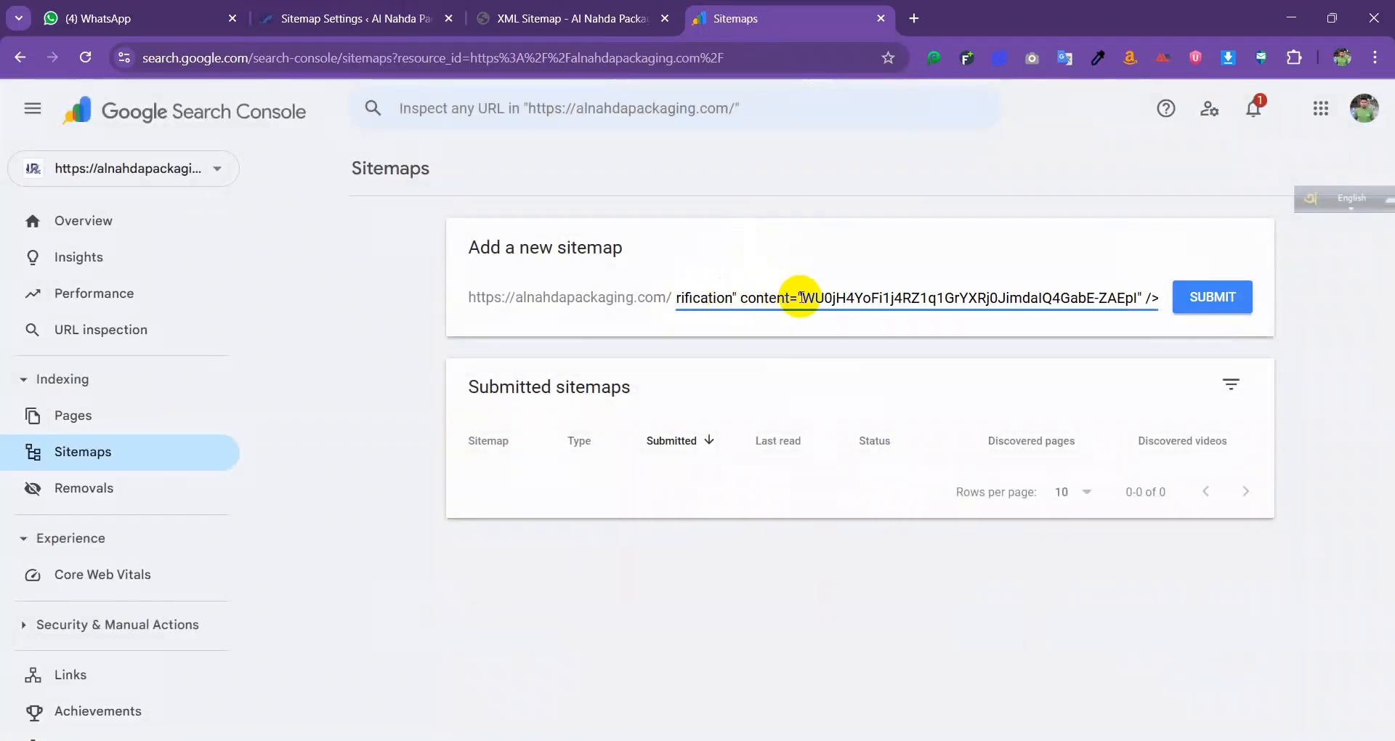
key("BackSpace")
key("BackSpace")
key("BackSpace")
key("BackSpace")
key("BackSpace")
key("BackSpace")
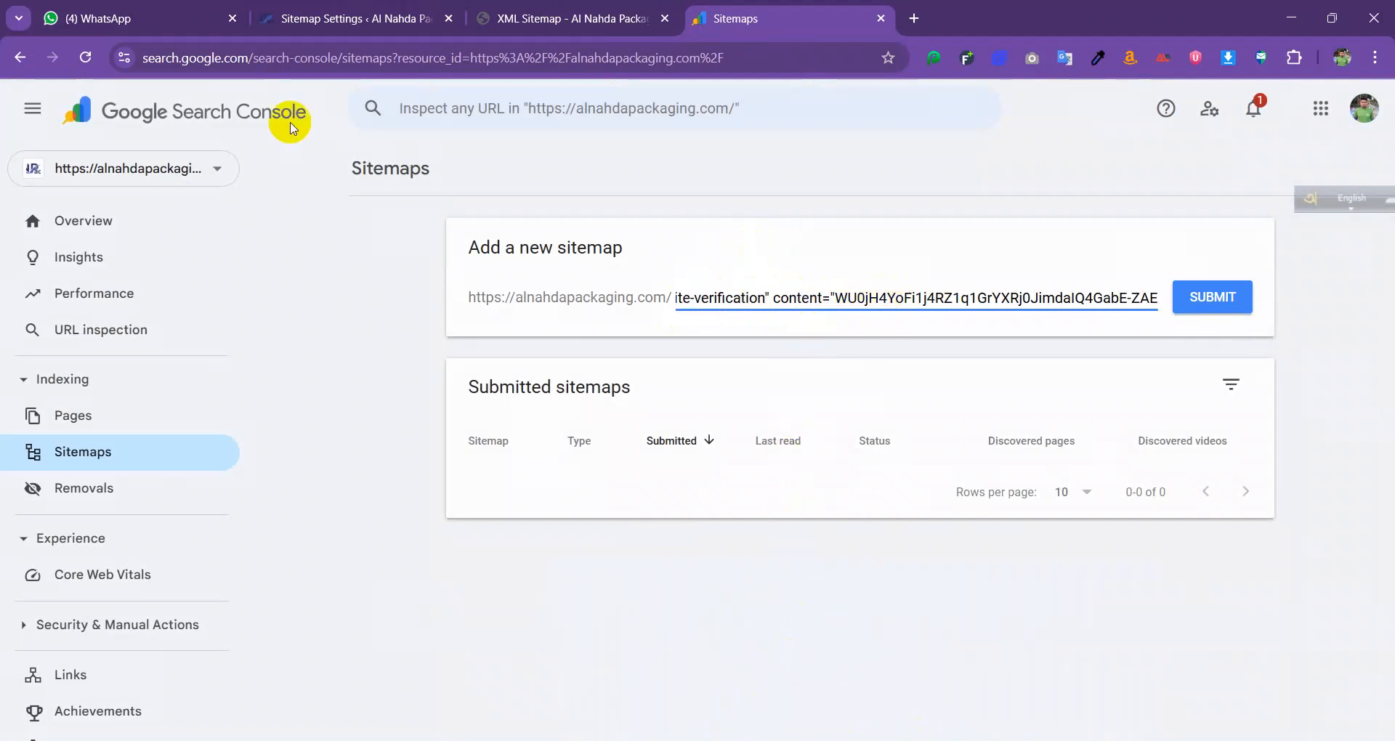
- Return to the XML sitemap index and copy the selected post-sitemap.xml address
left_click(348, 6)
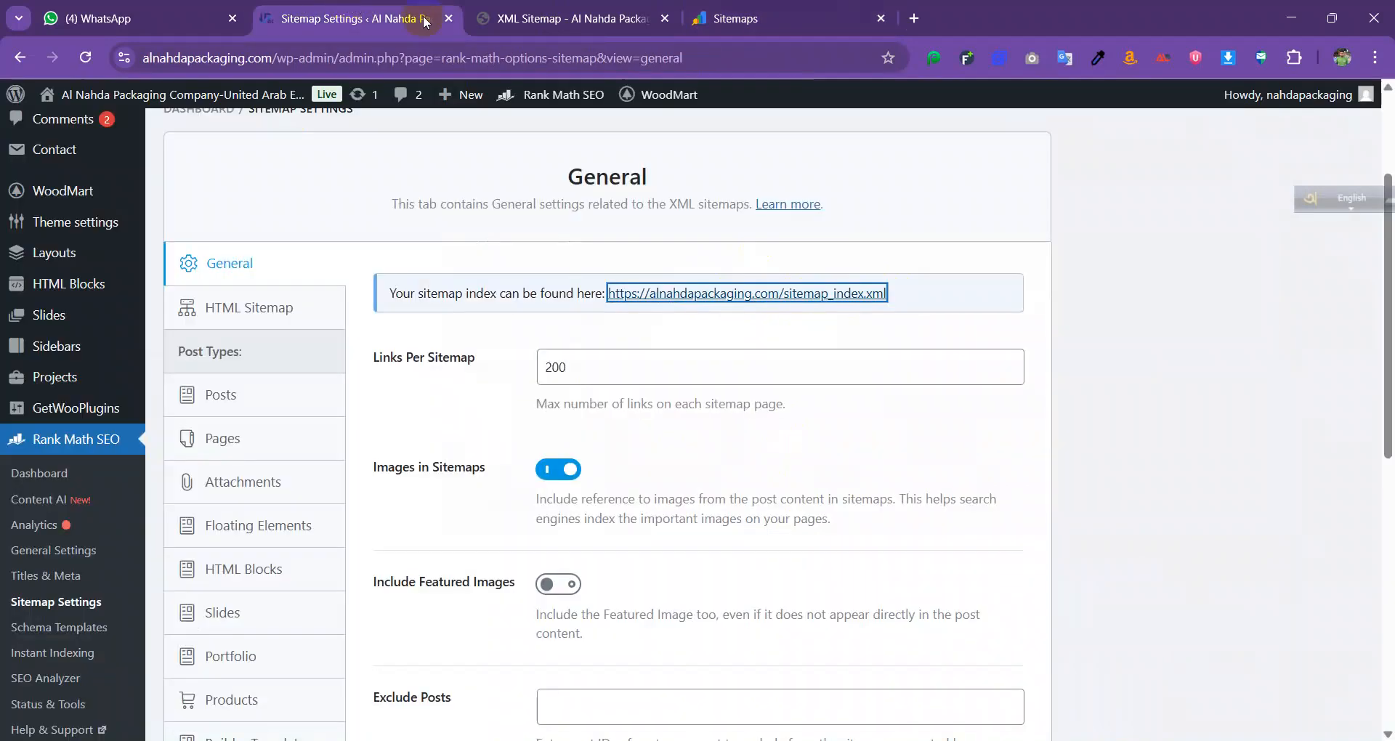
left_click(556, 13)
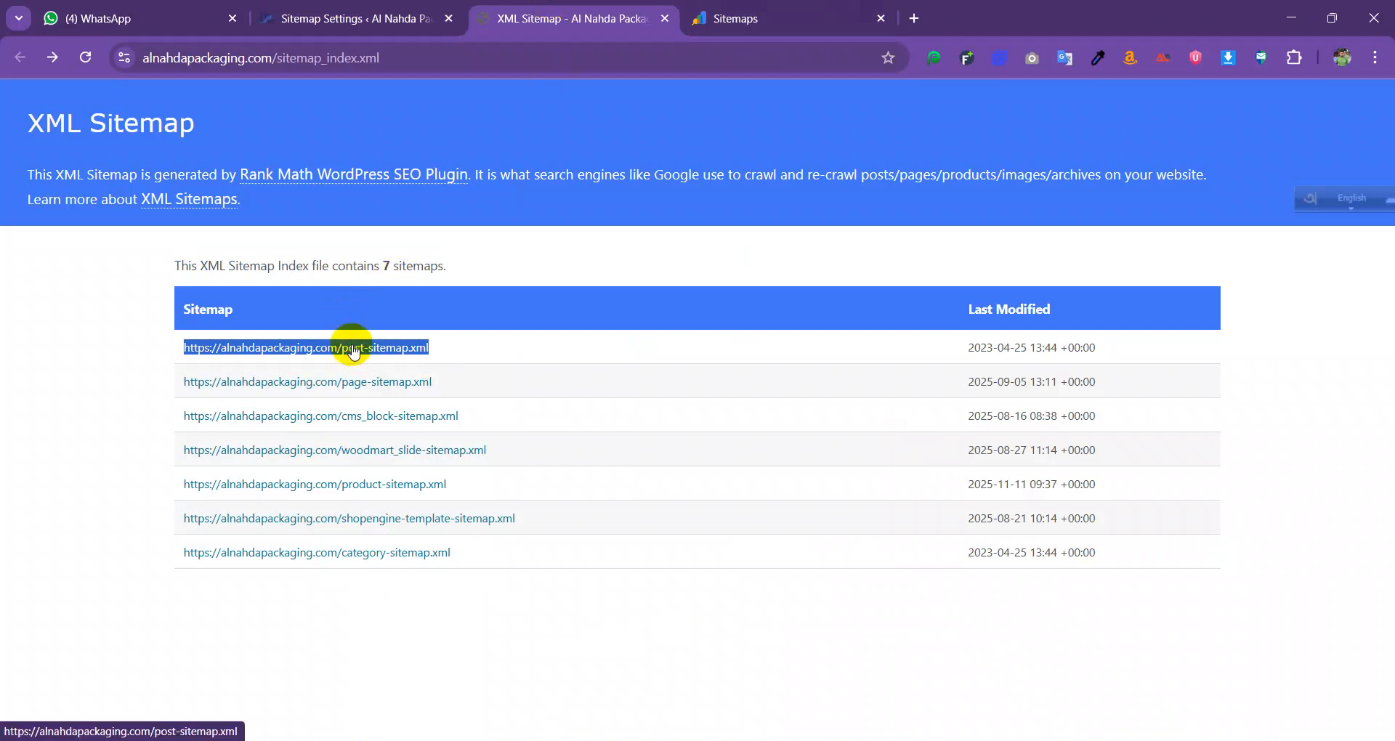
right_click(374, 356)
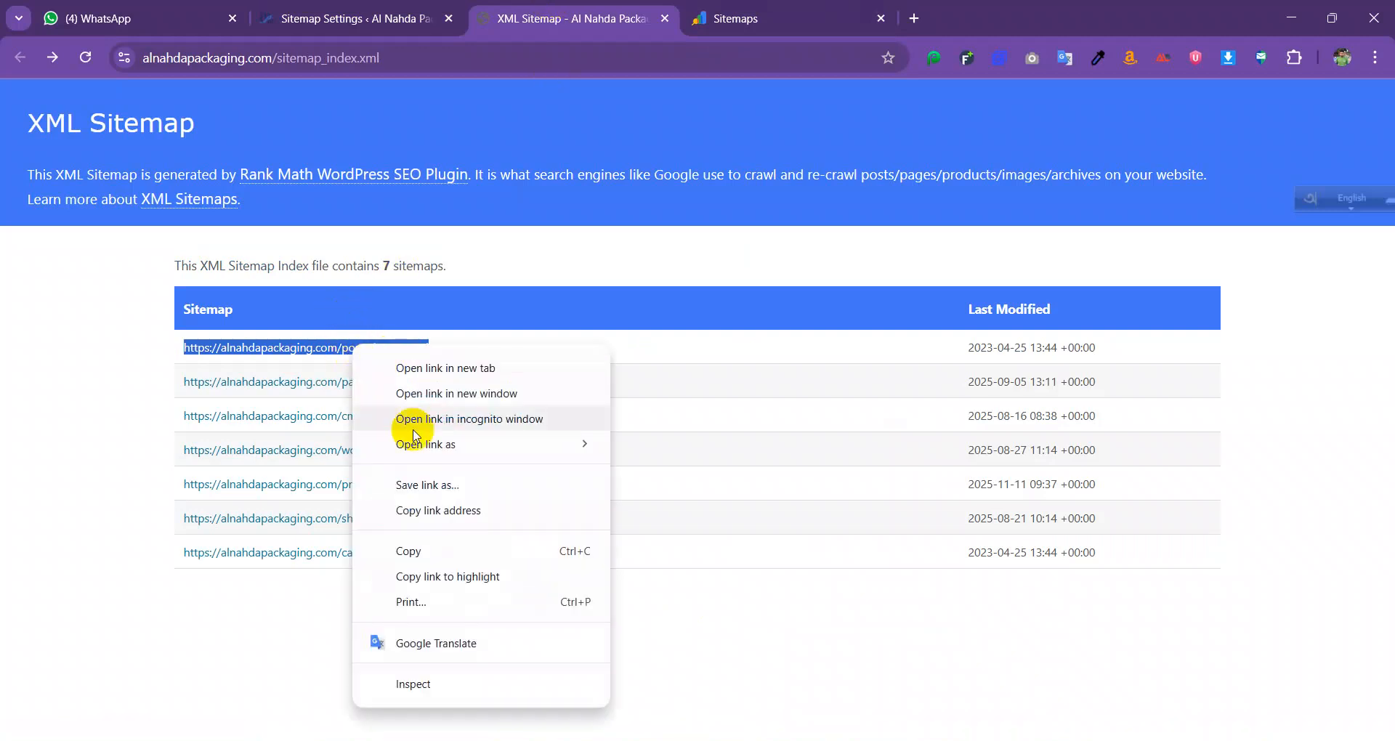
left_click(441, 553)
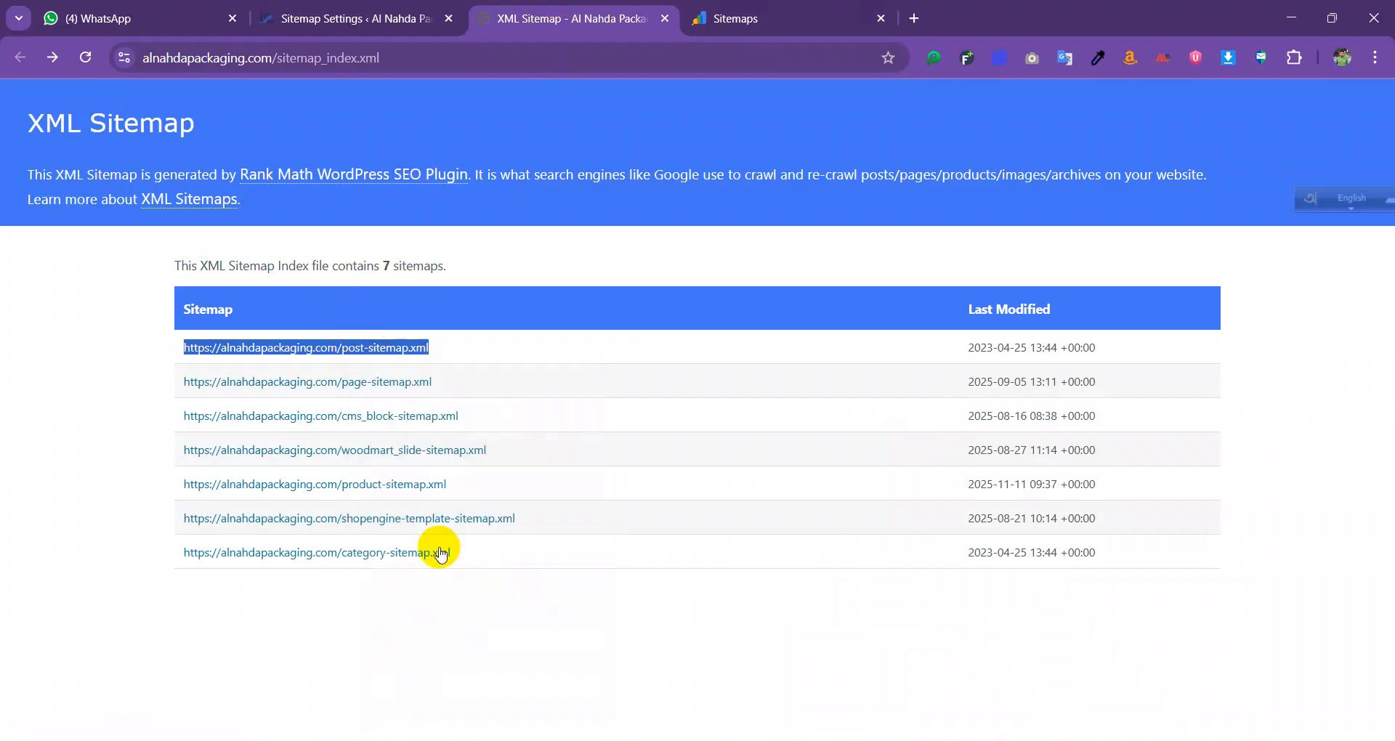
- In Search Console, replace the new sitemap entry with post-sitemap.xml without the repeated domain, submit it and dismiss the confirmation
left_click(821, 18)
triple_click(843, 290)
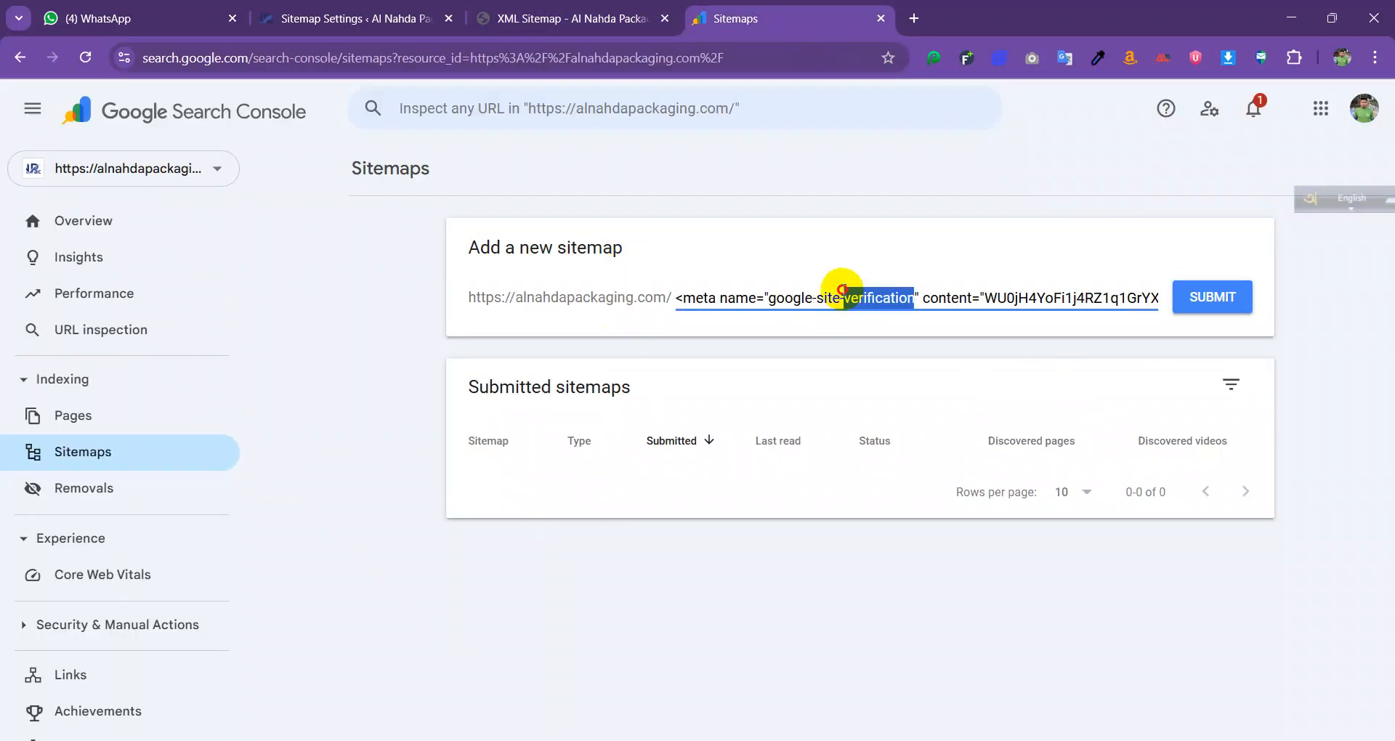
type("https://alnahdapackaging.com/post-sitemap.xml")
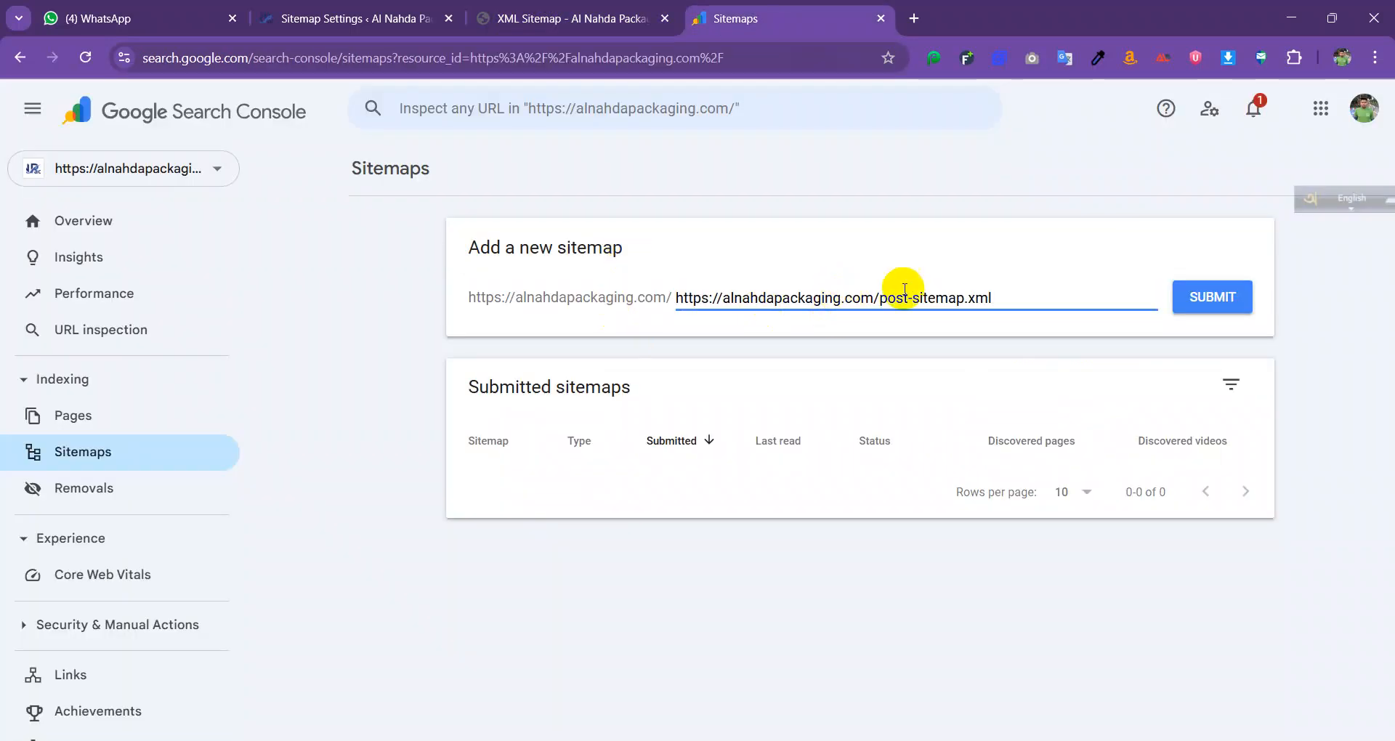
left_click_drag(874, 300, 667, 300)
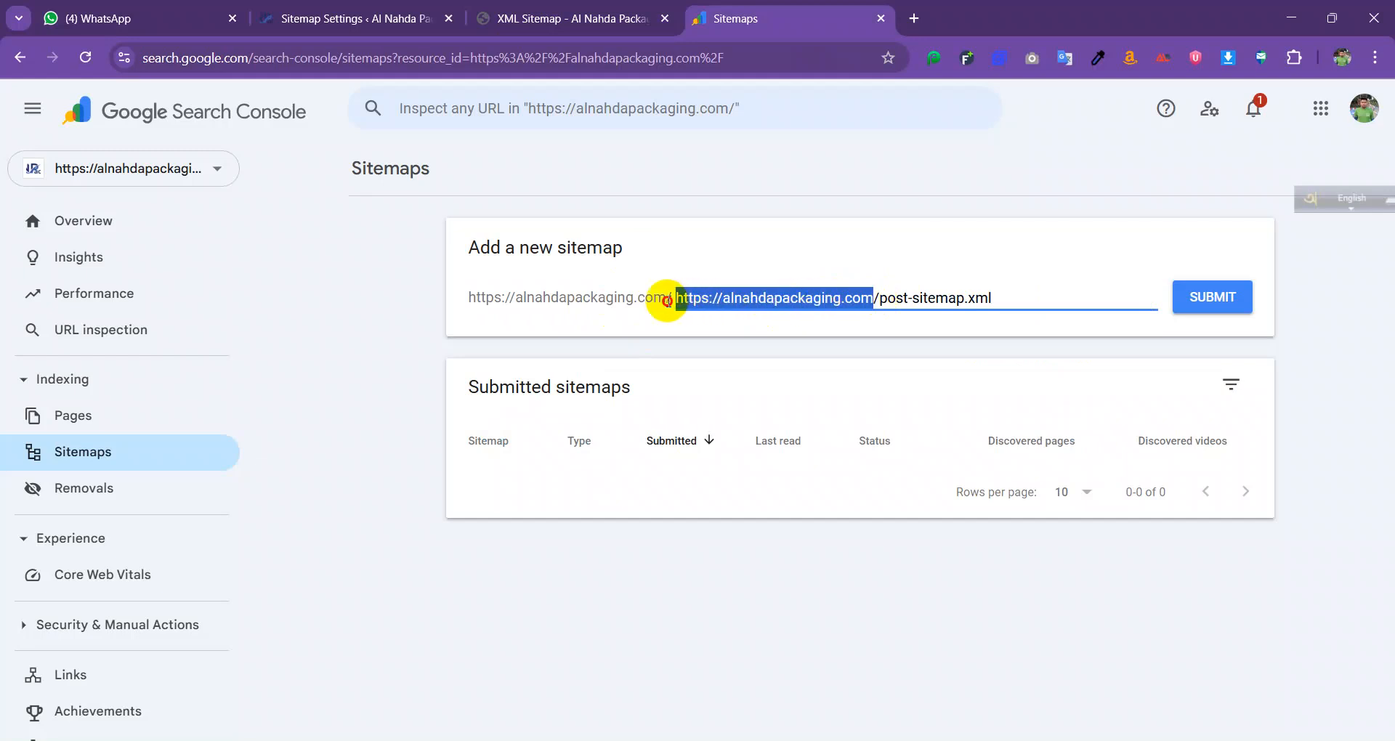
key("Delete")
key("Delete")
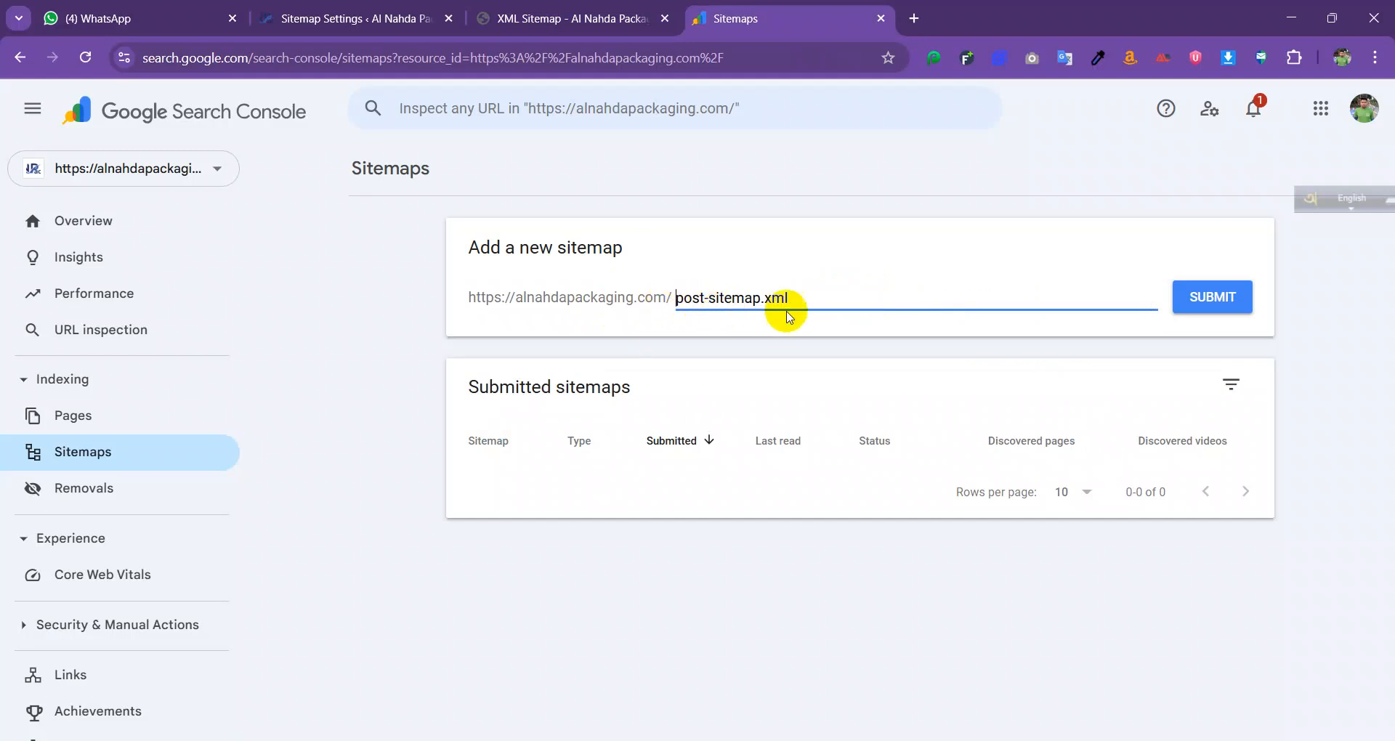
left_click(1210, 296)
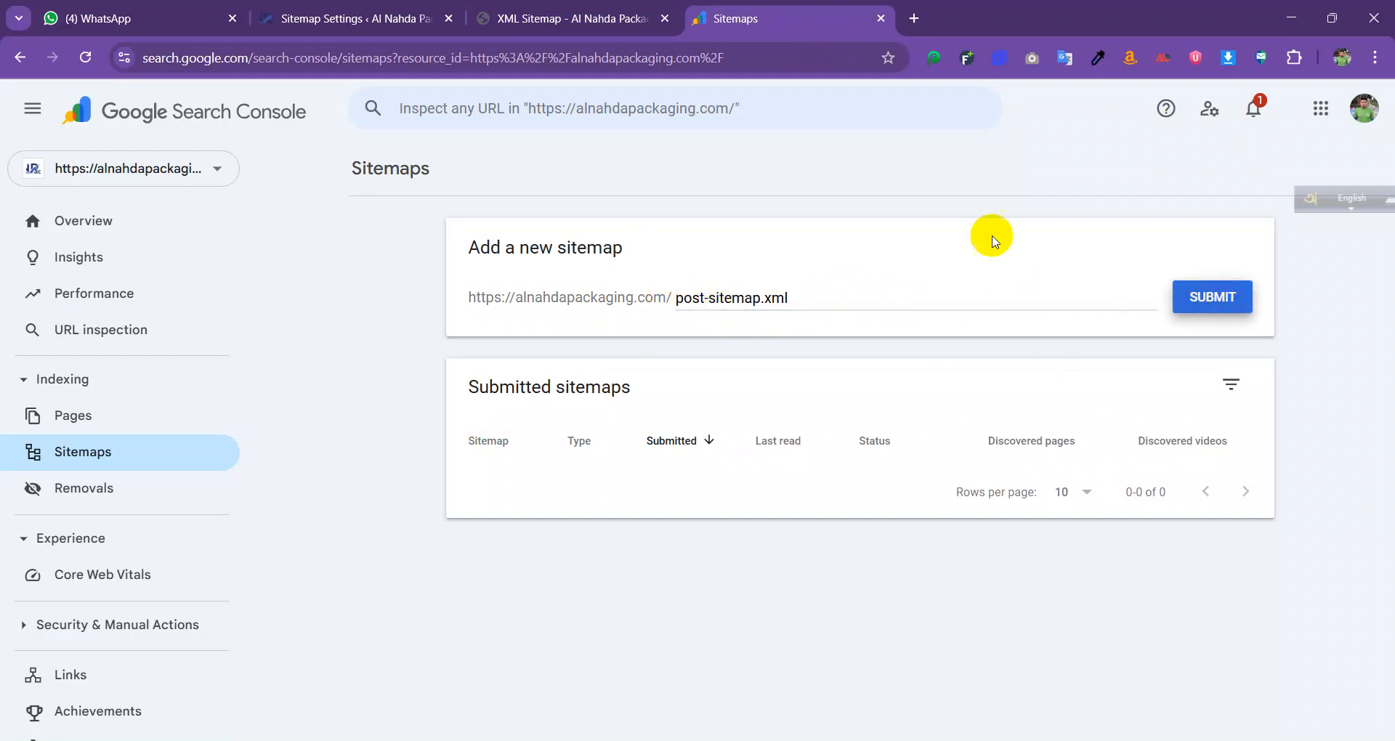
left_click(1177, 301)
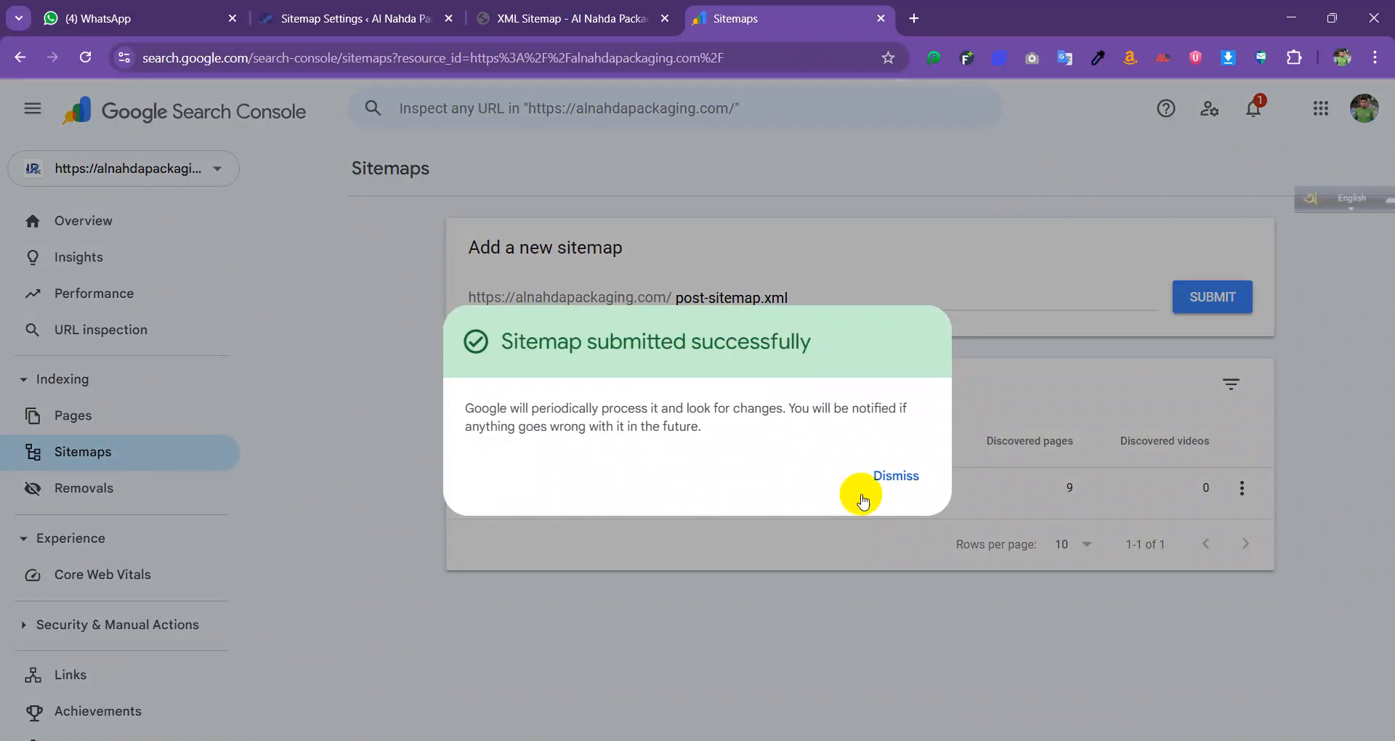
left_click(897, 474)
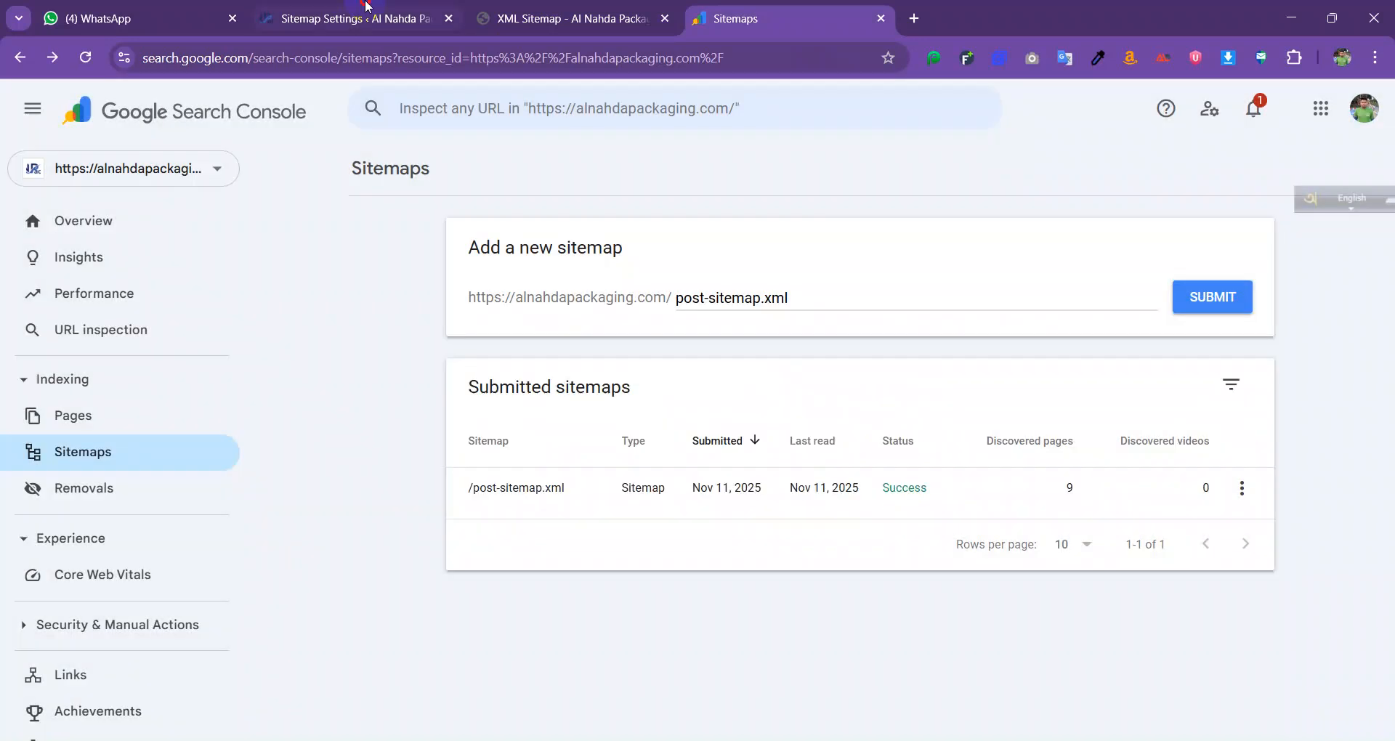
- Go back to the XML sitemap index and copy the page-sitemap.xml address
left_click(356, 18)
left_click(558, 9)
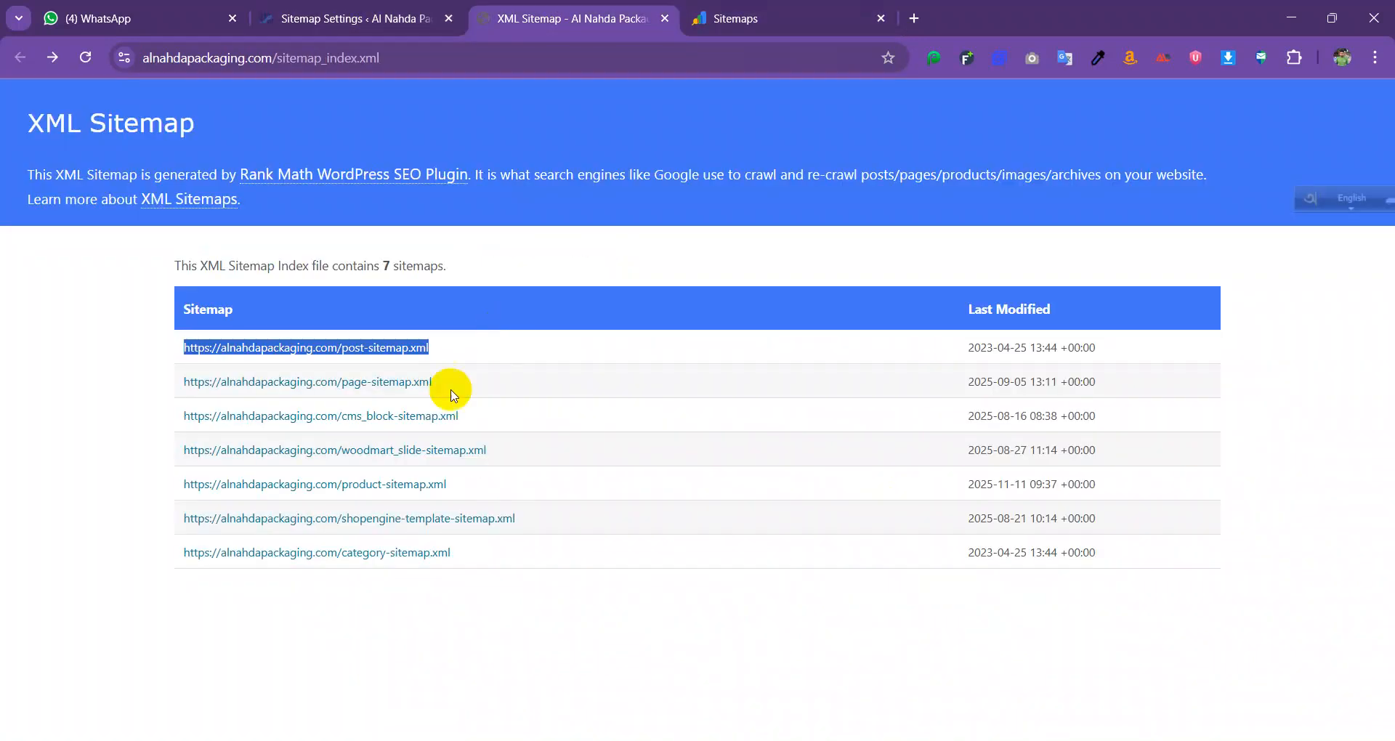
left_click_drag(179, 381, 448, 381)
key("ctrl+c")
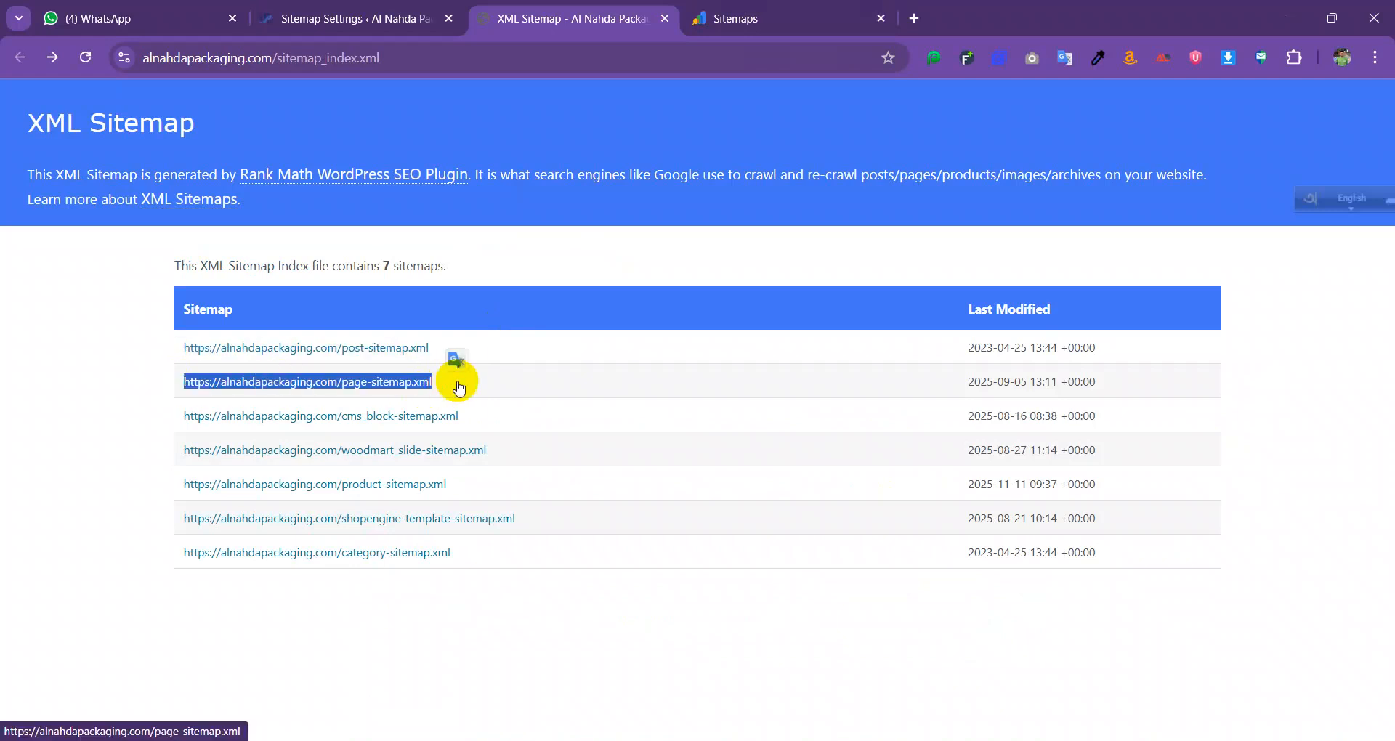
left_click(730, 18)
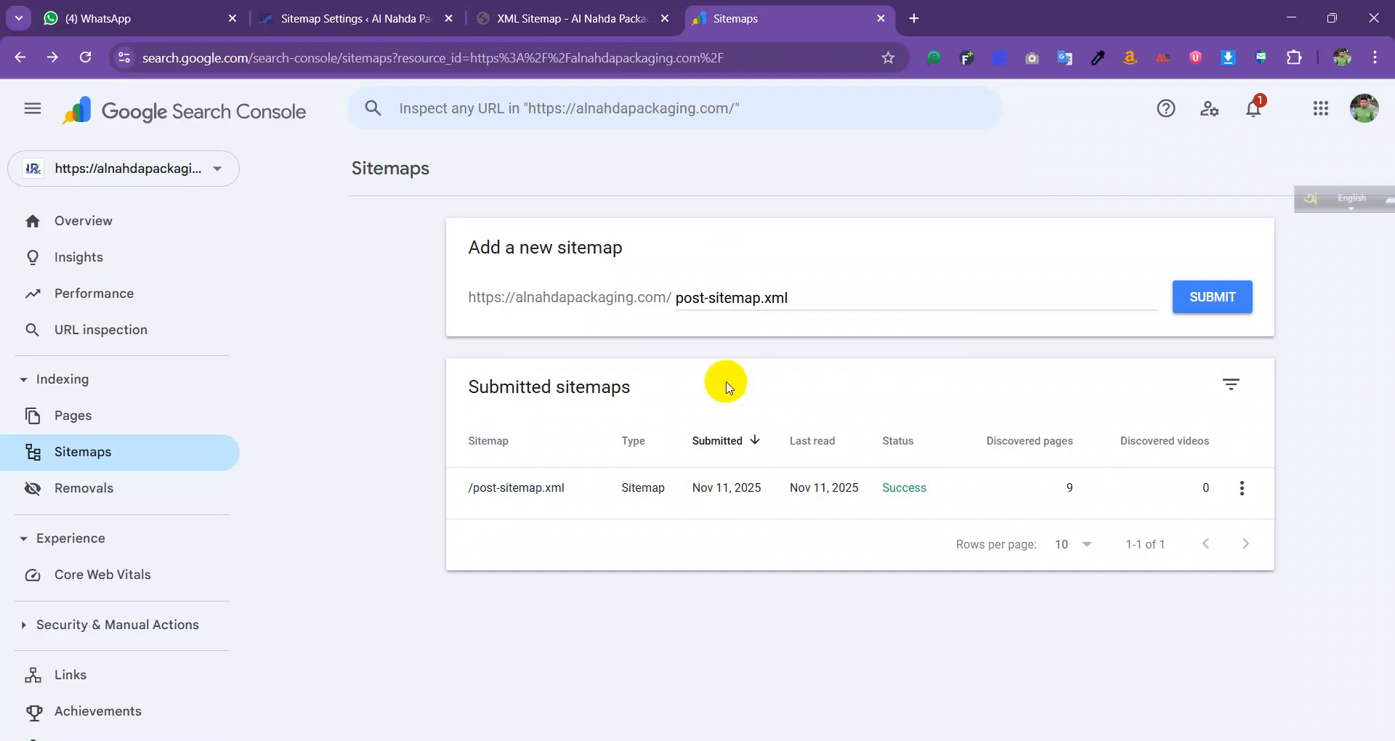
left_click(959, 304)
type("https://alnahdapackaging.com/post-sitemap.xml")
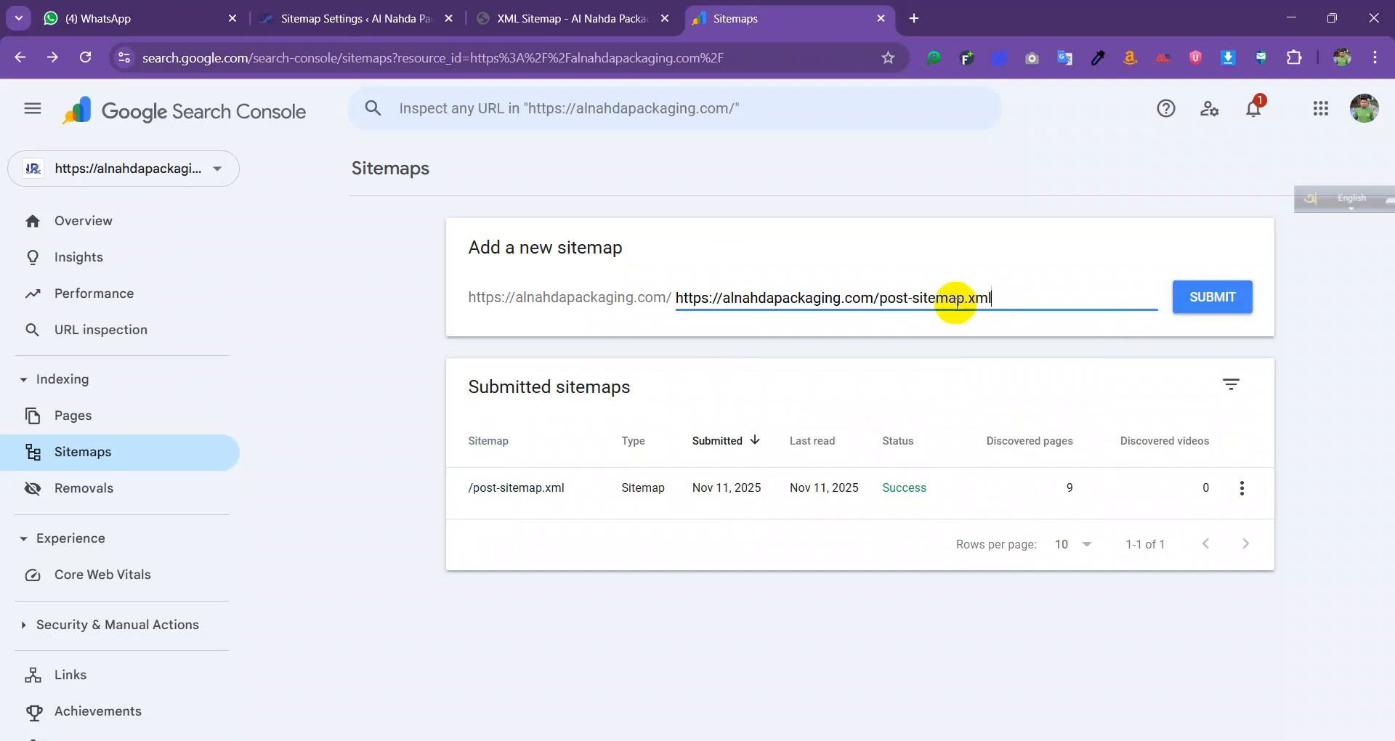
left_click_drag(880, 298, 657, 298)
key("BackSpace")
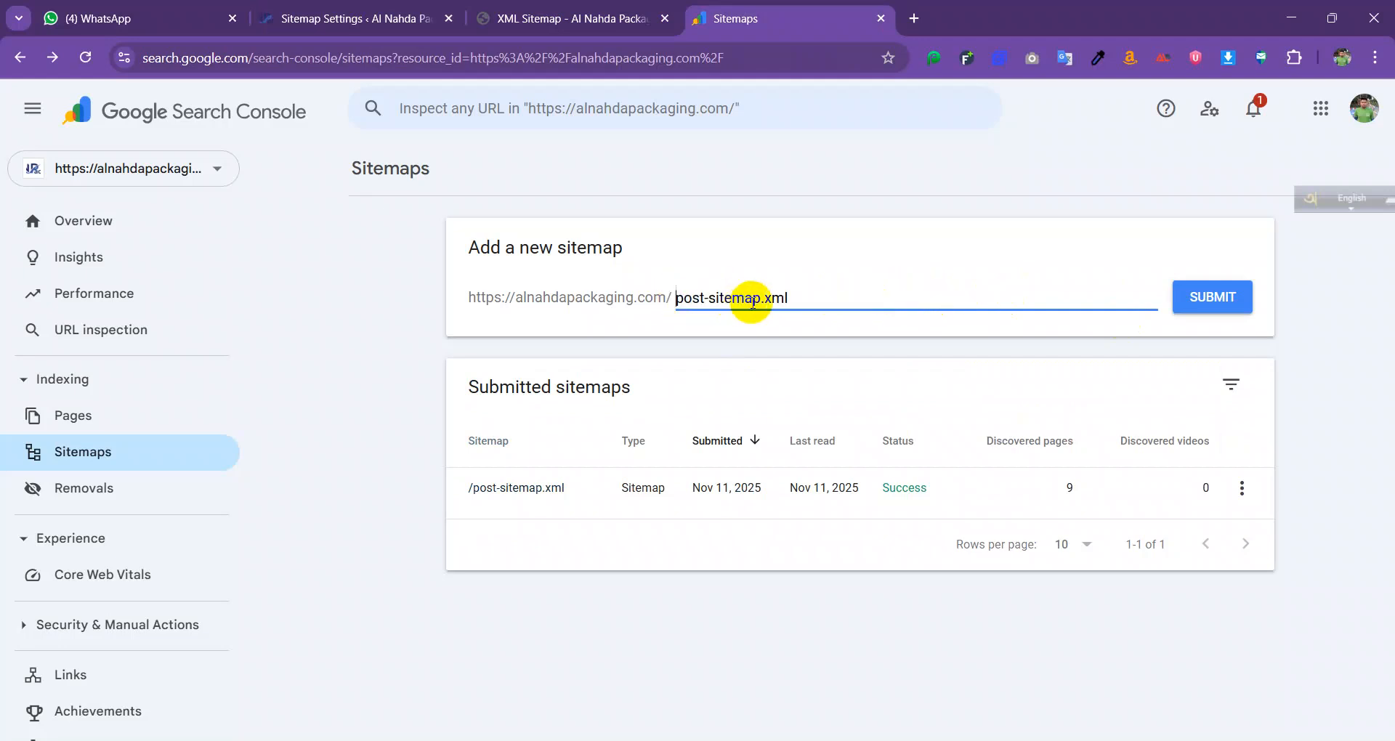
- Return to the XML sitemap index and copy the highlighted page-sitemap.xml address
left_click(572, 18)
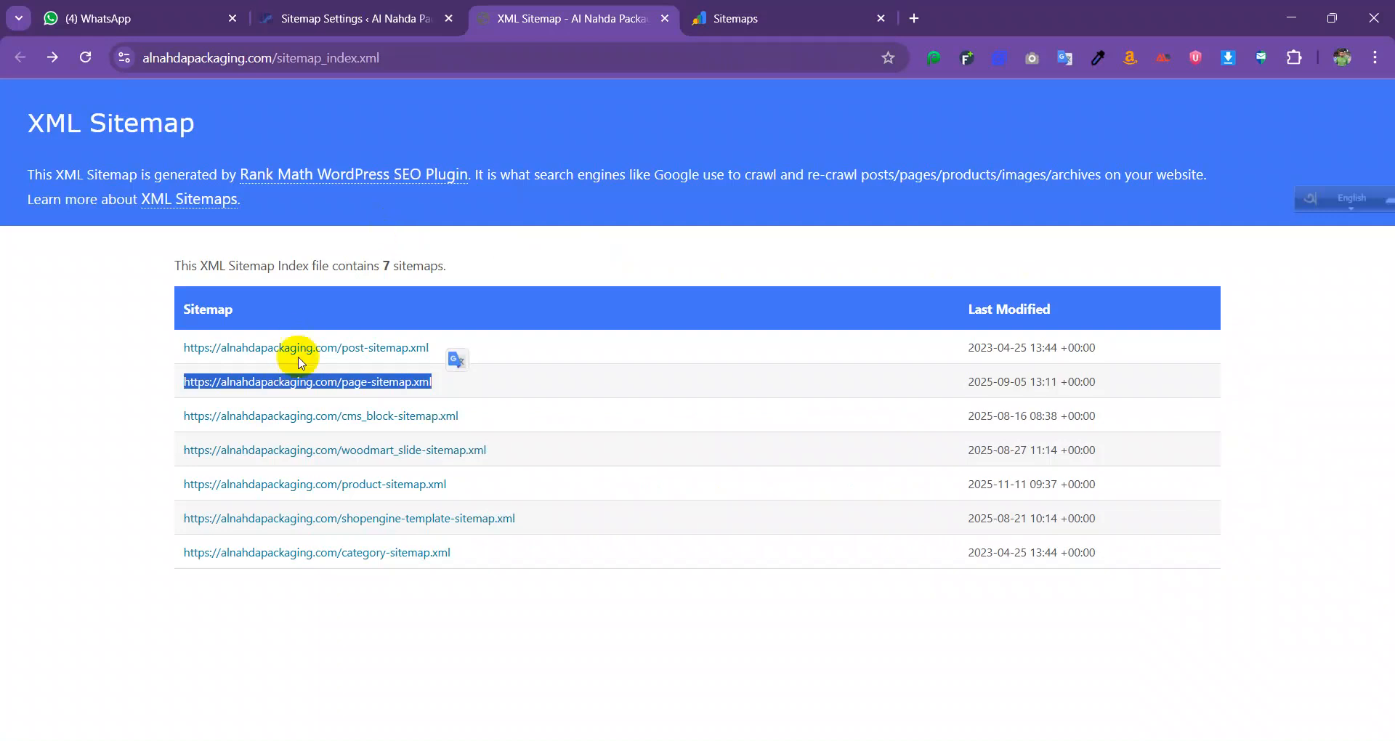
right_click(332, 391)
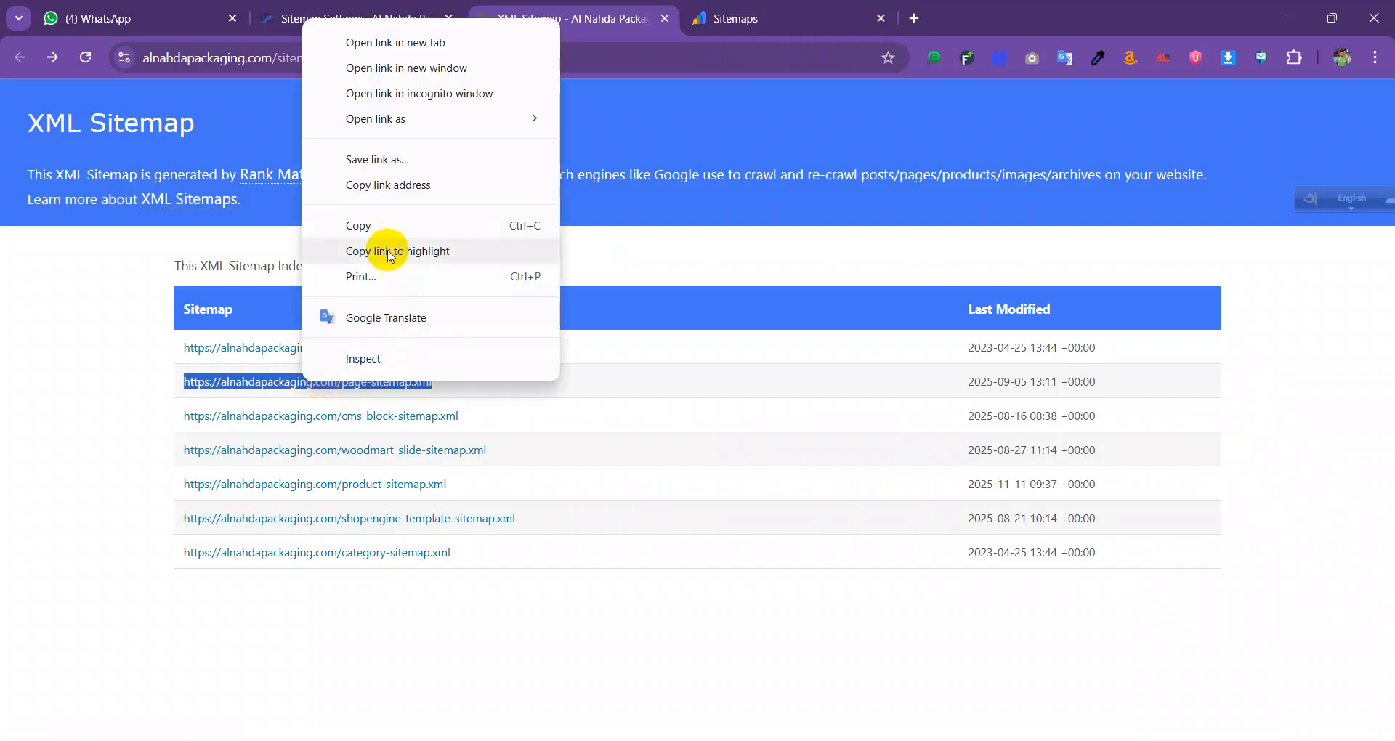
left_click(361, 225)
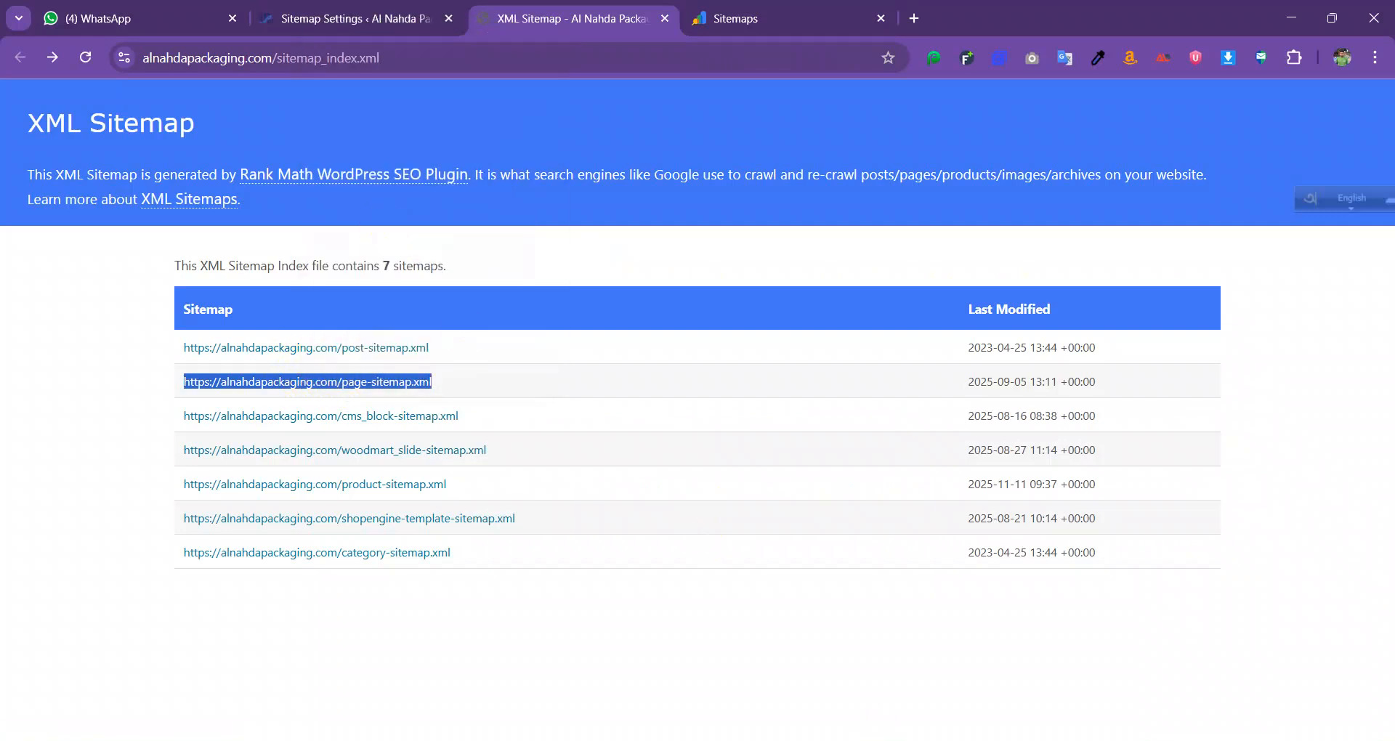
- In Search Console, replace the new sitemap entry with page-sitemap.xml without the repeated domain, submit it and dismiss the confirmation
left_click(734, 18)
left_click(819, 293)
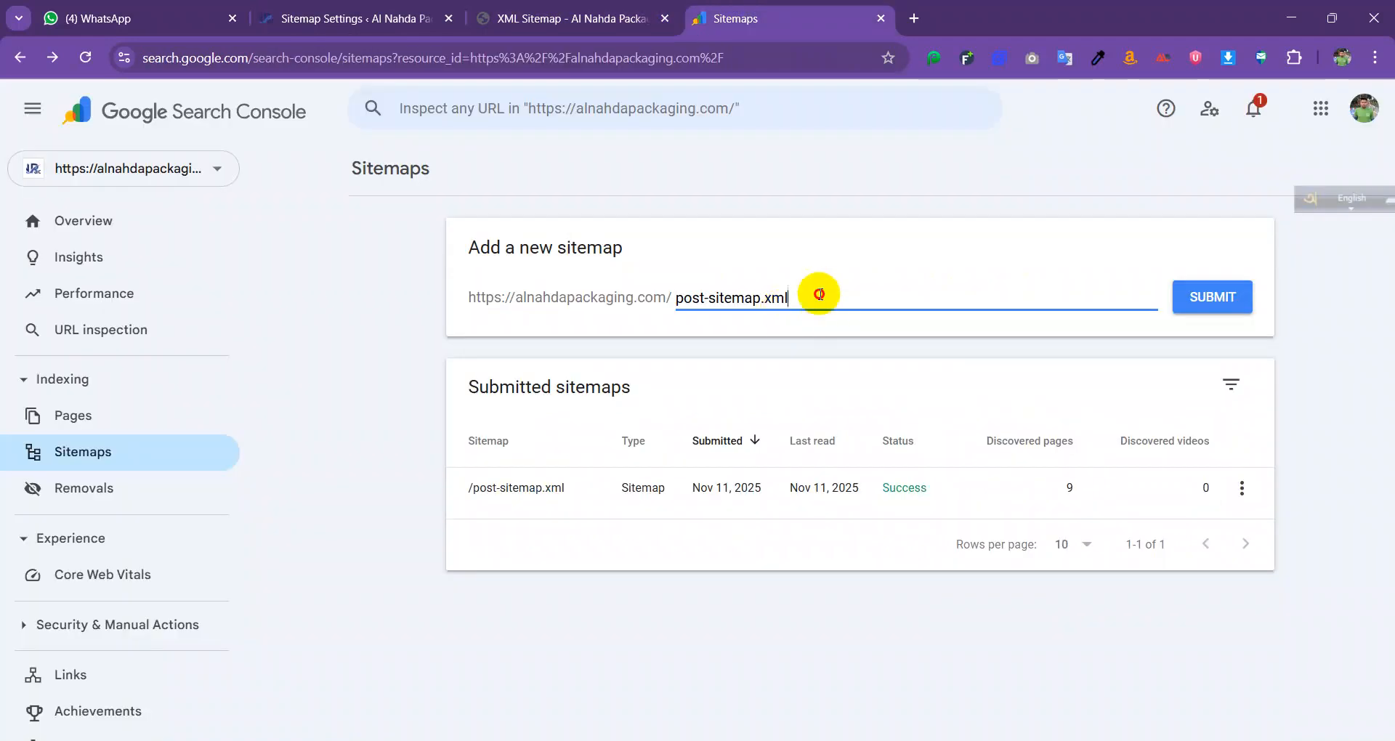
key("ctrl+a")
key("ctrl+v")
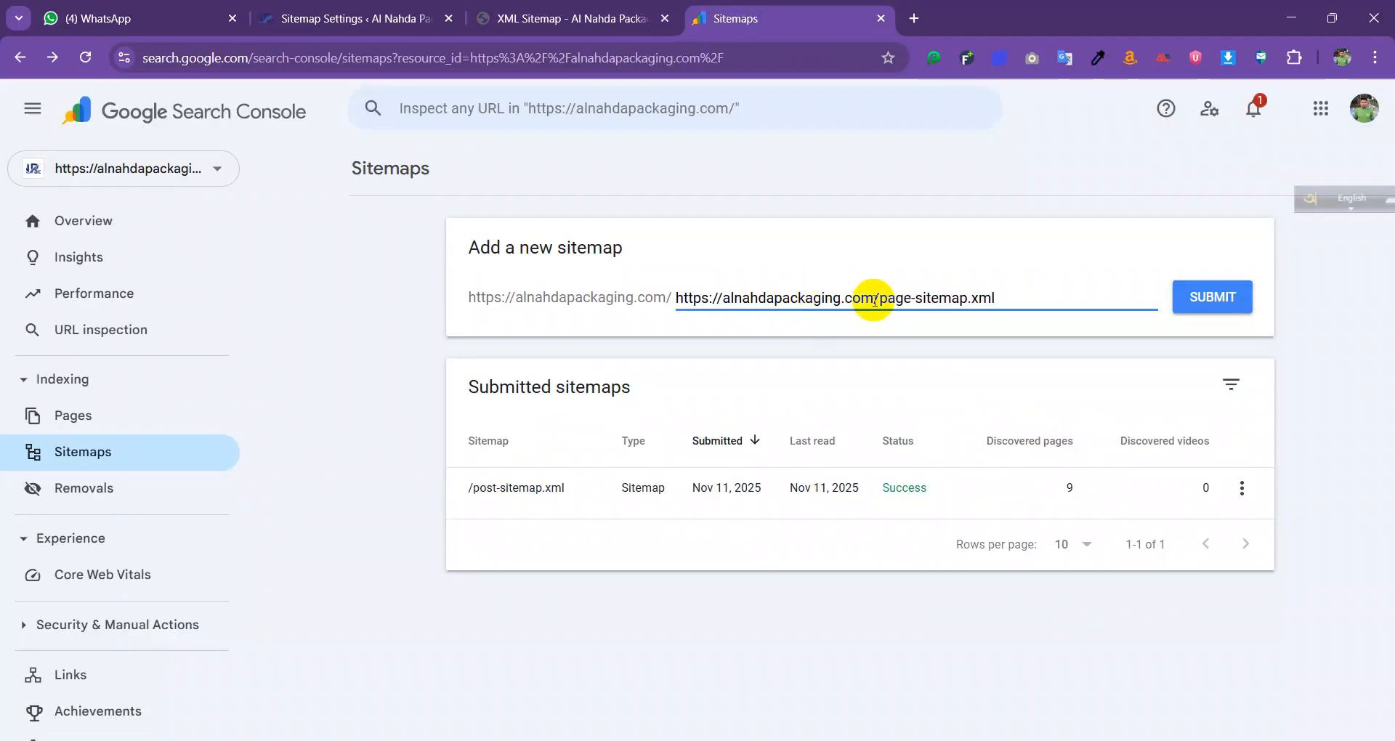
left_click_drag(879, 298, 554, 302)
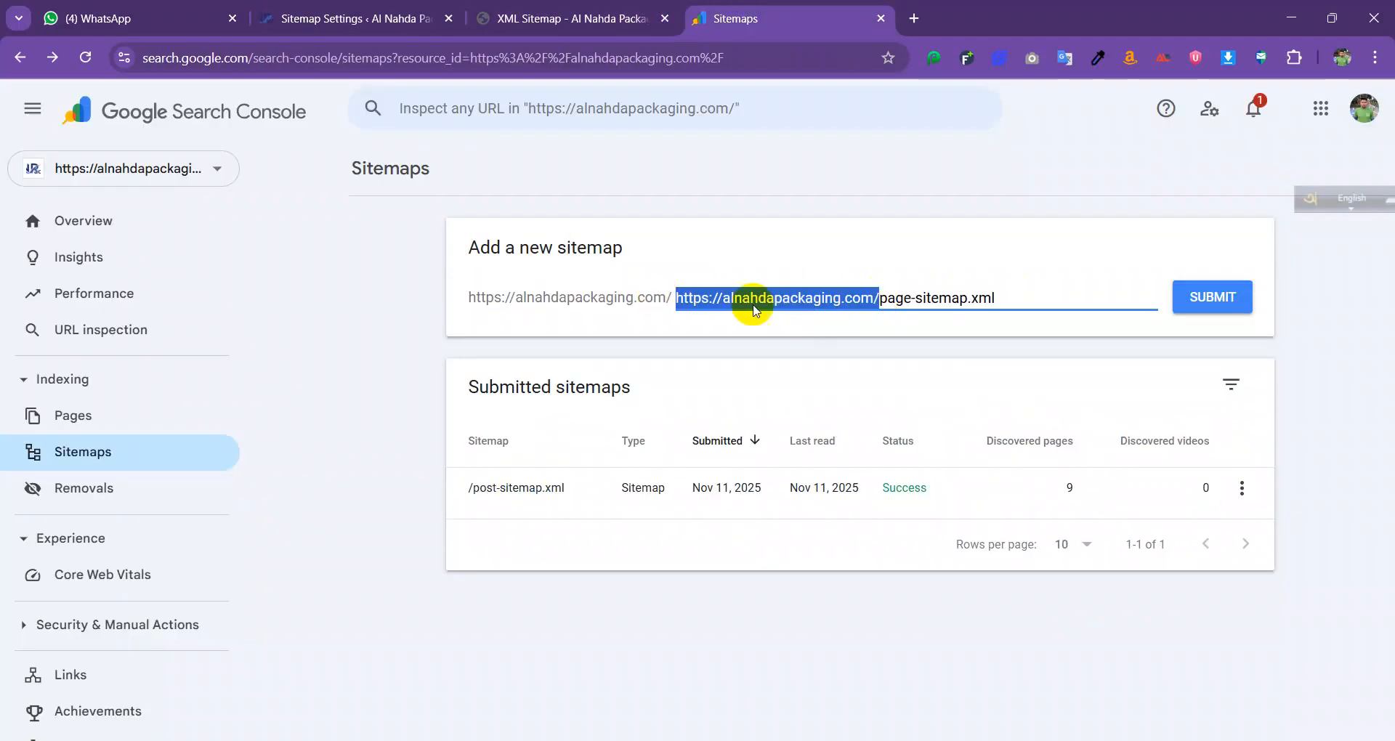
key("BackSpace")
left_click(1202, 298)
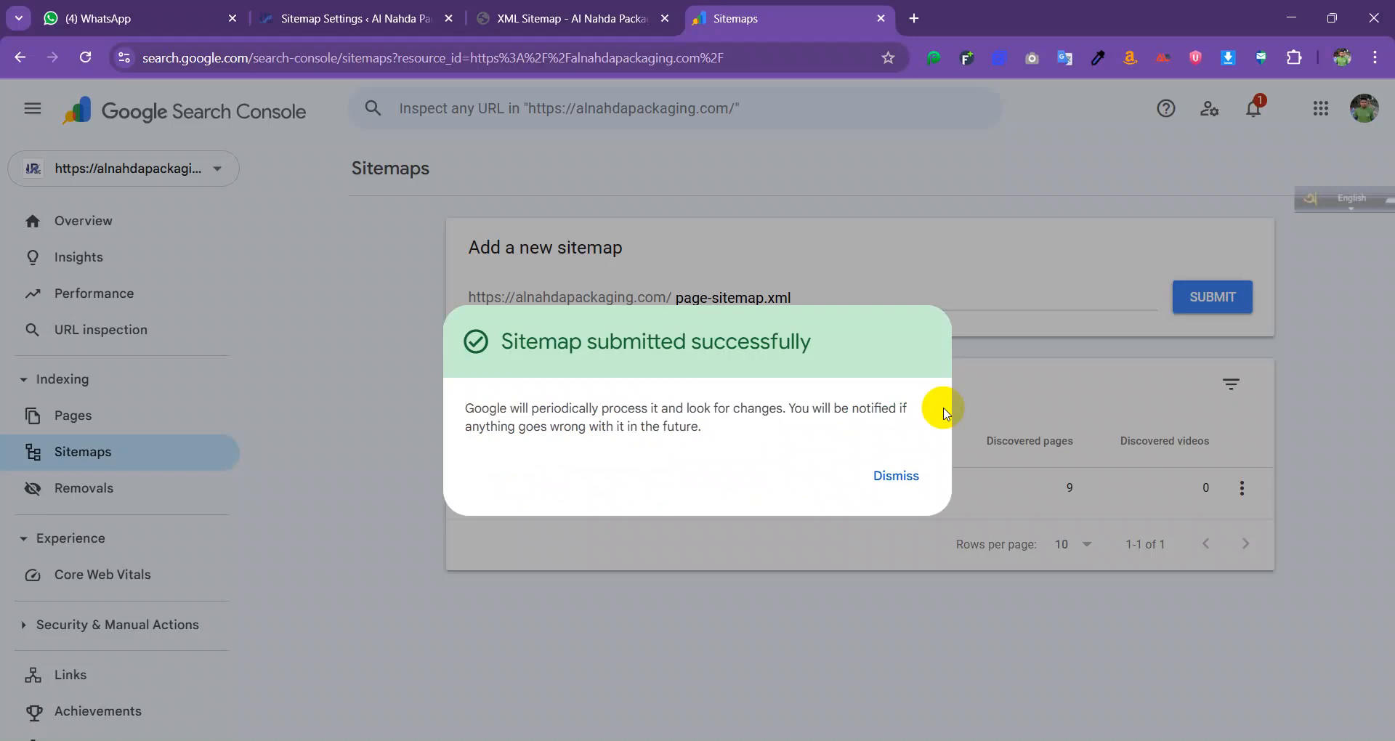
left_click(896, 476)
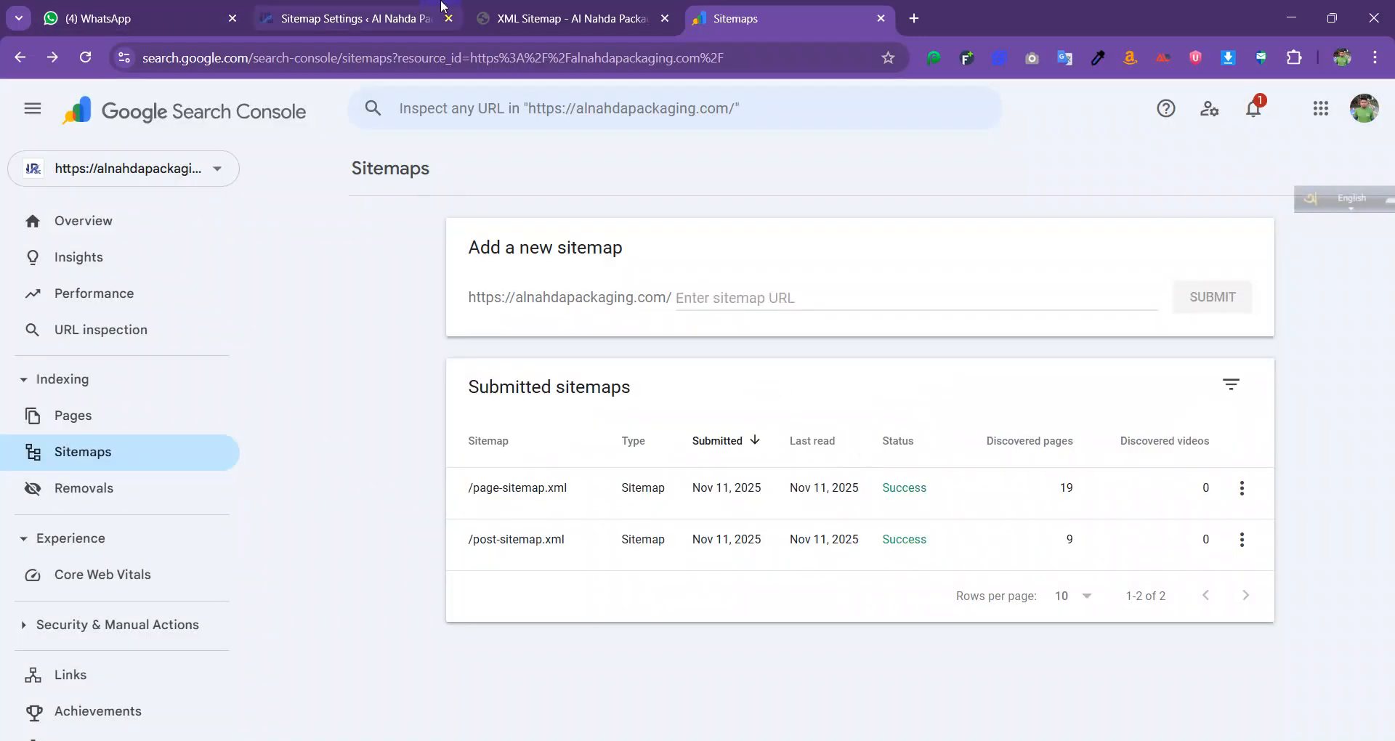
- Select and copy the product-sitemap.xml address in the XML sitemap index
left_click(553, 18)
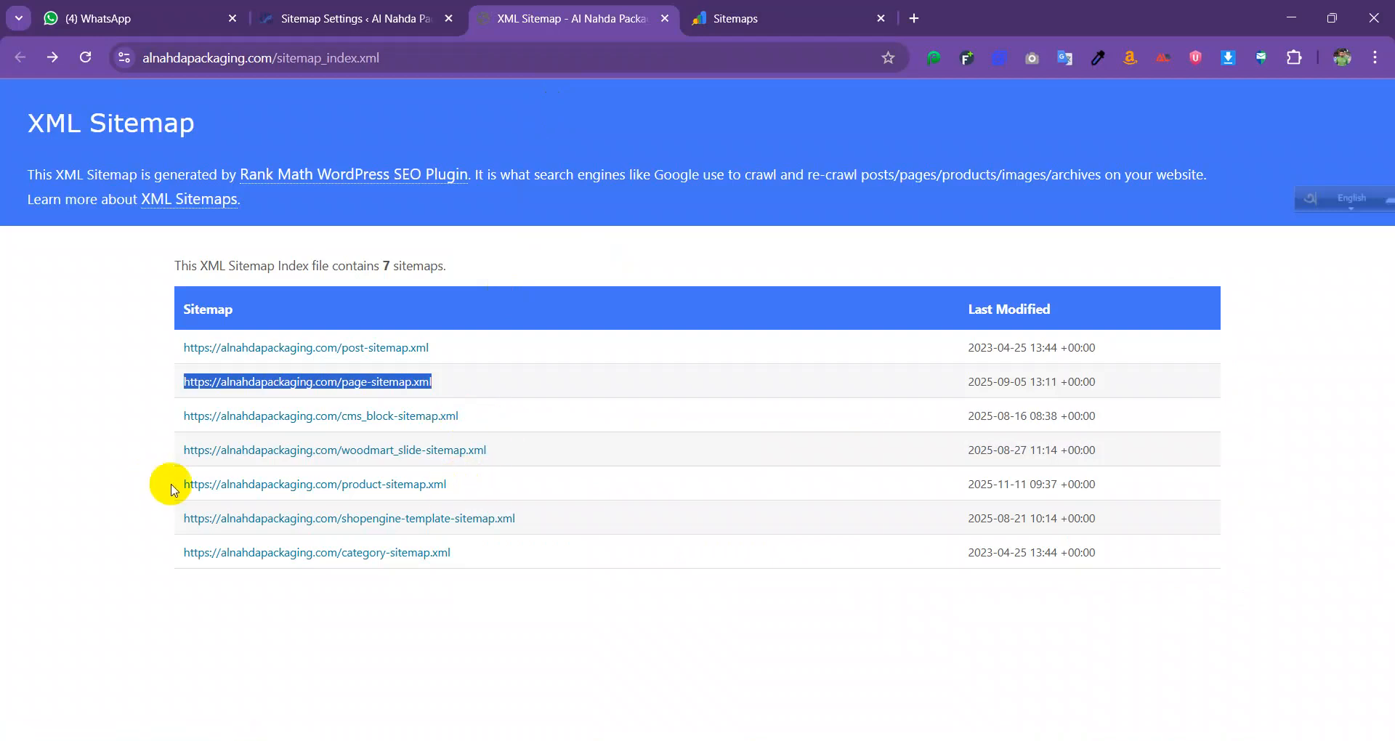
left_click_drag(173, 483, 452, 490)
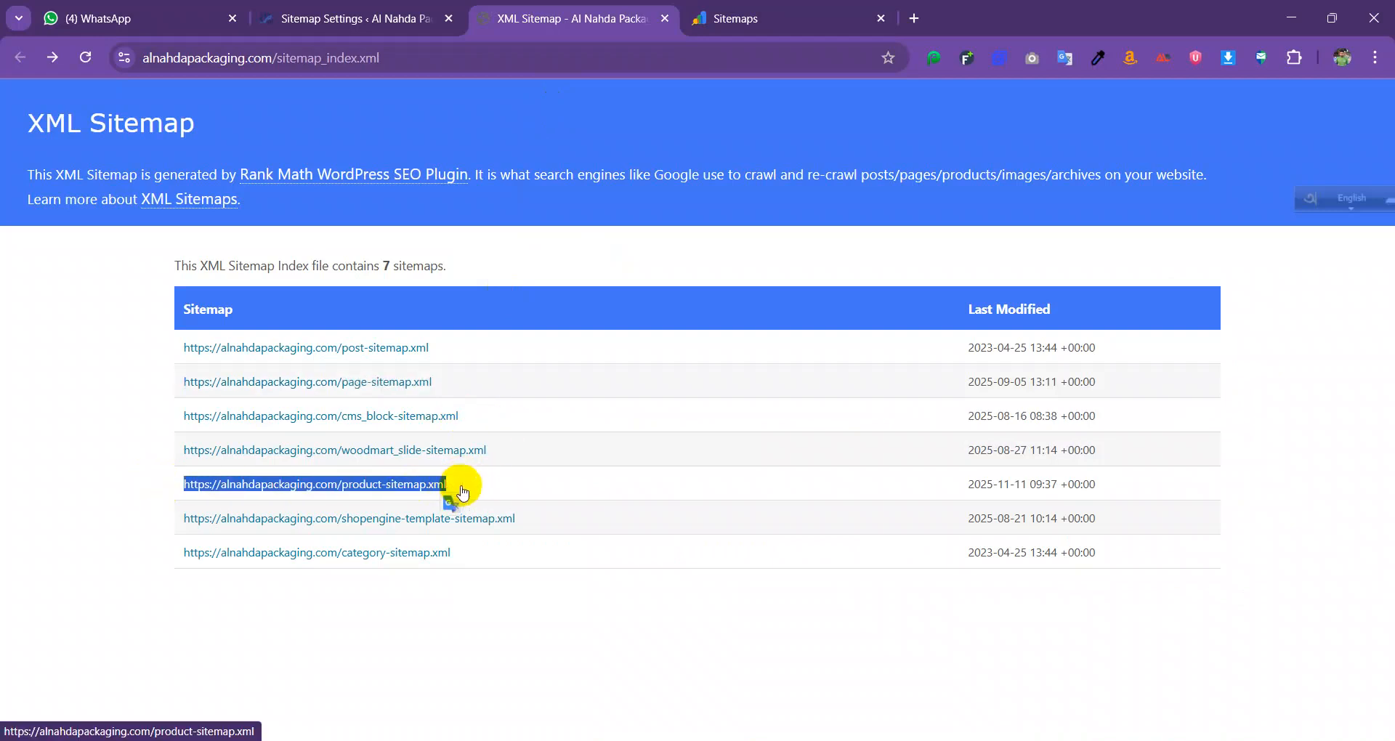
left_click(736, 14)
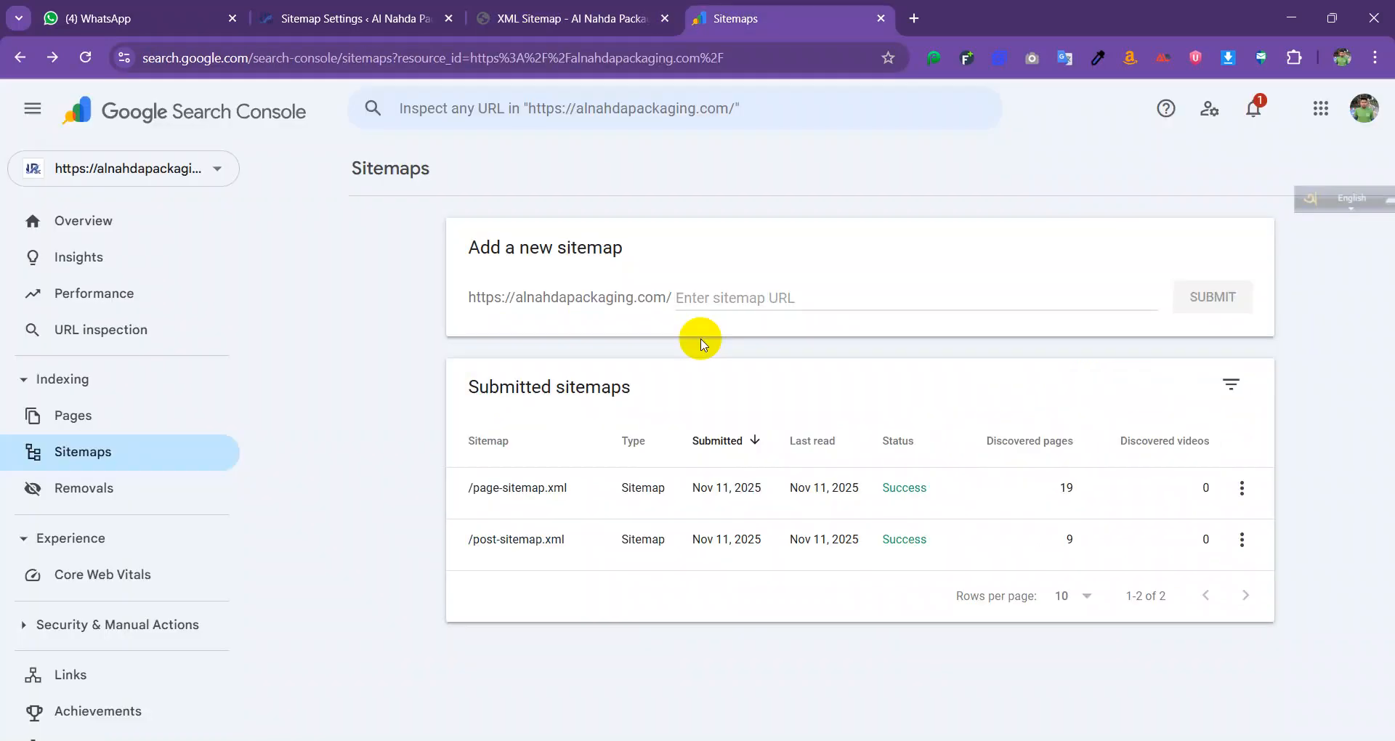
type("https://alnahdapackaging.com/page-sitemap.xml")
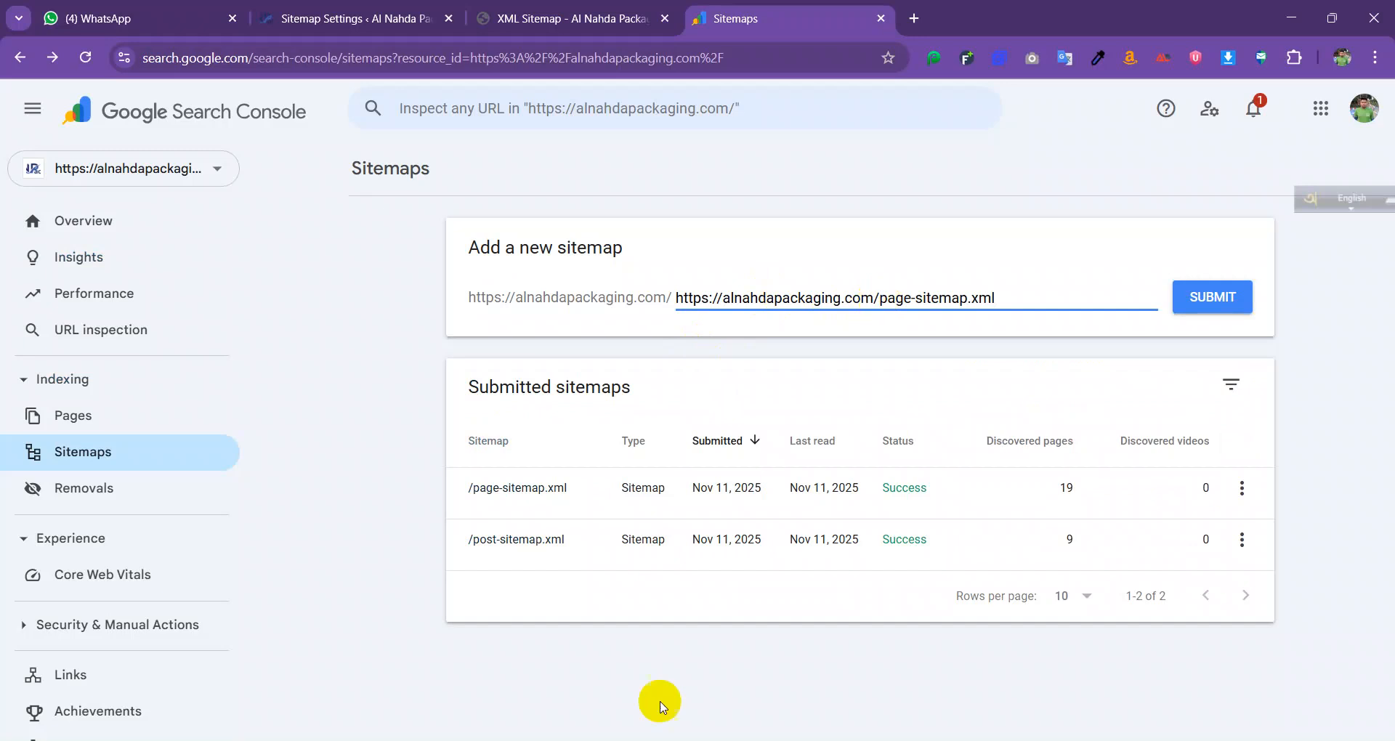
left_click(612, 11)
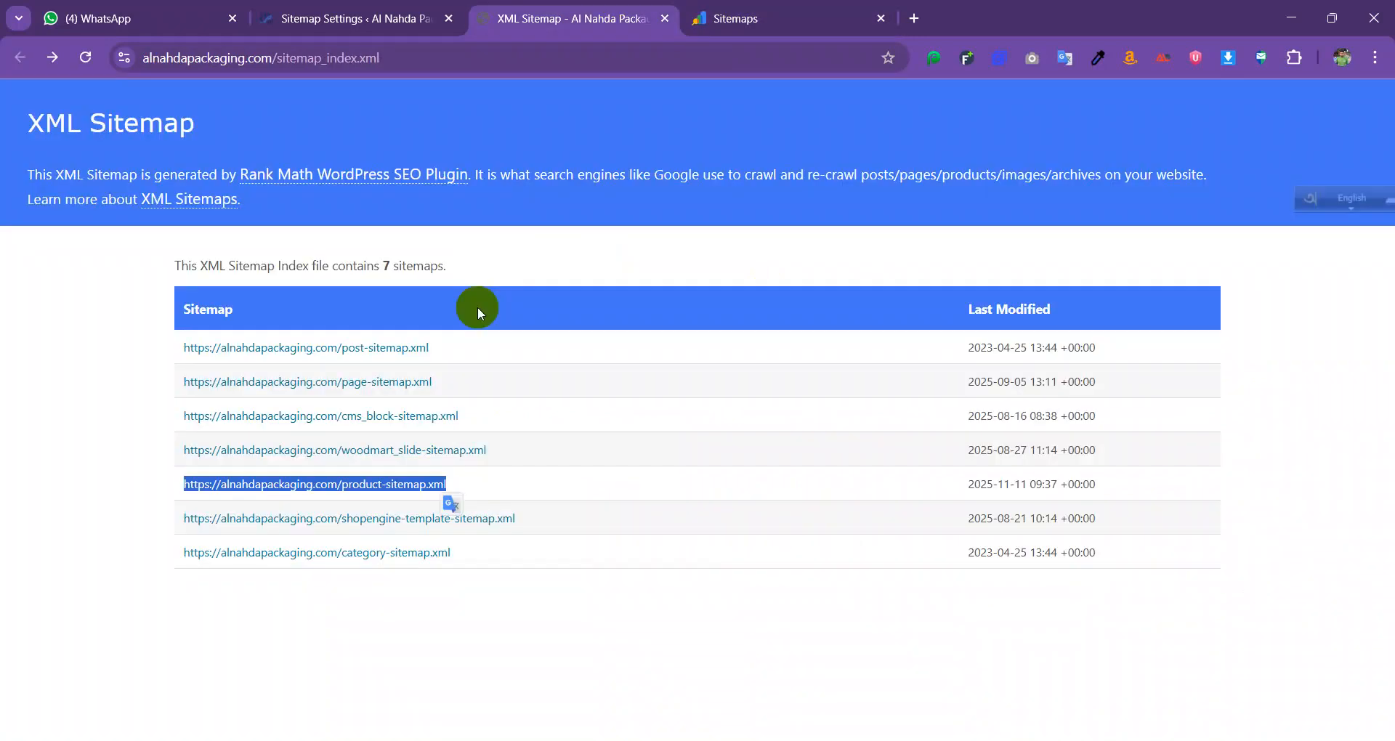
right_click(377, 485)
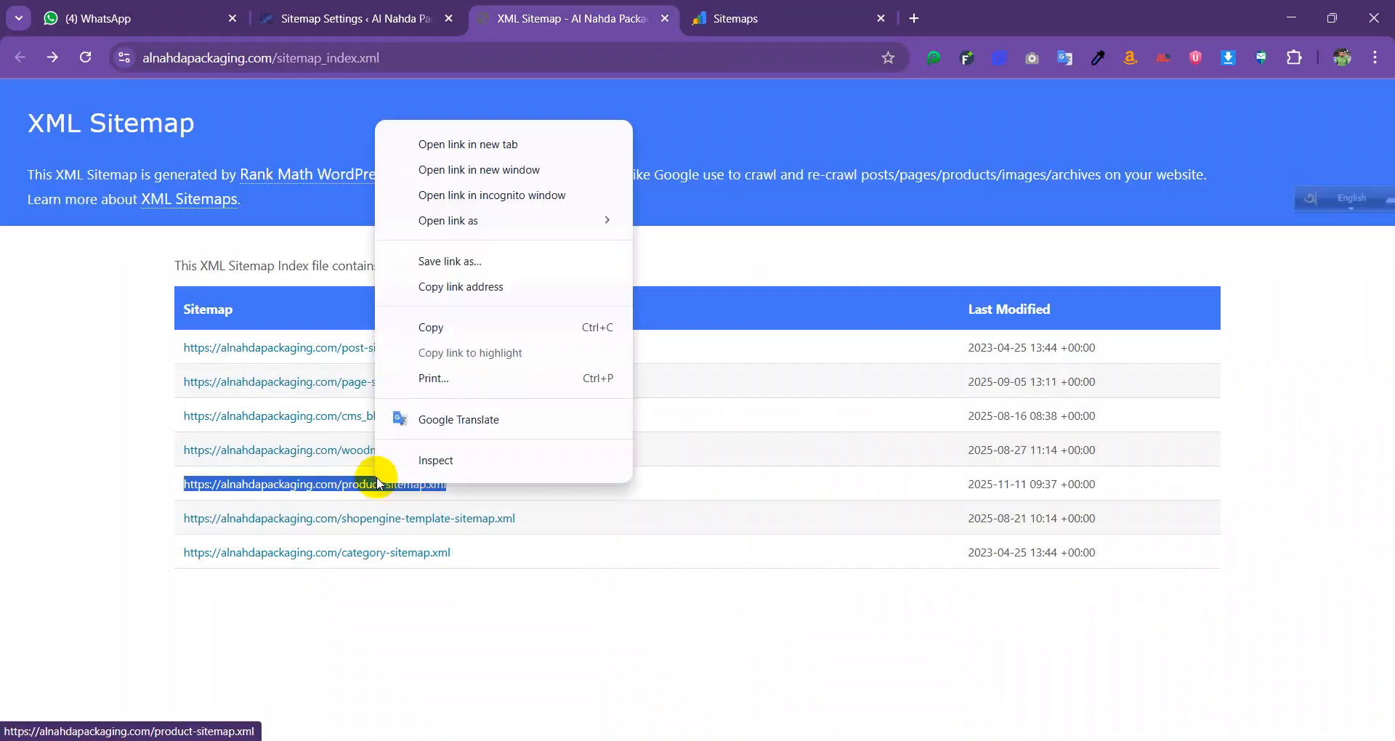
left_click(445, 322)
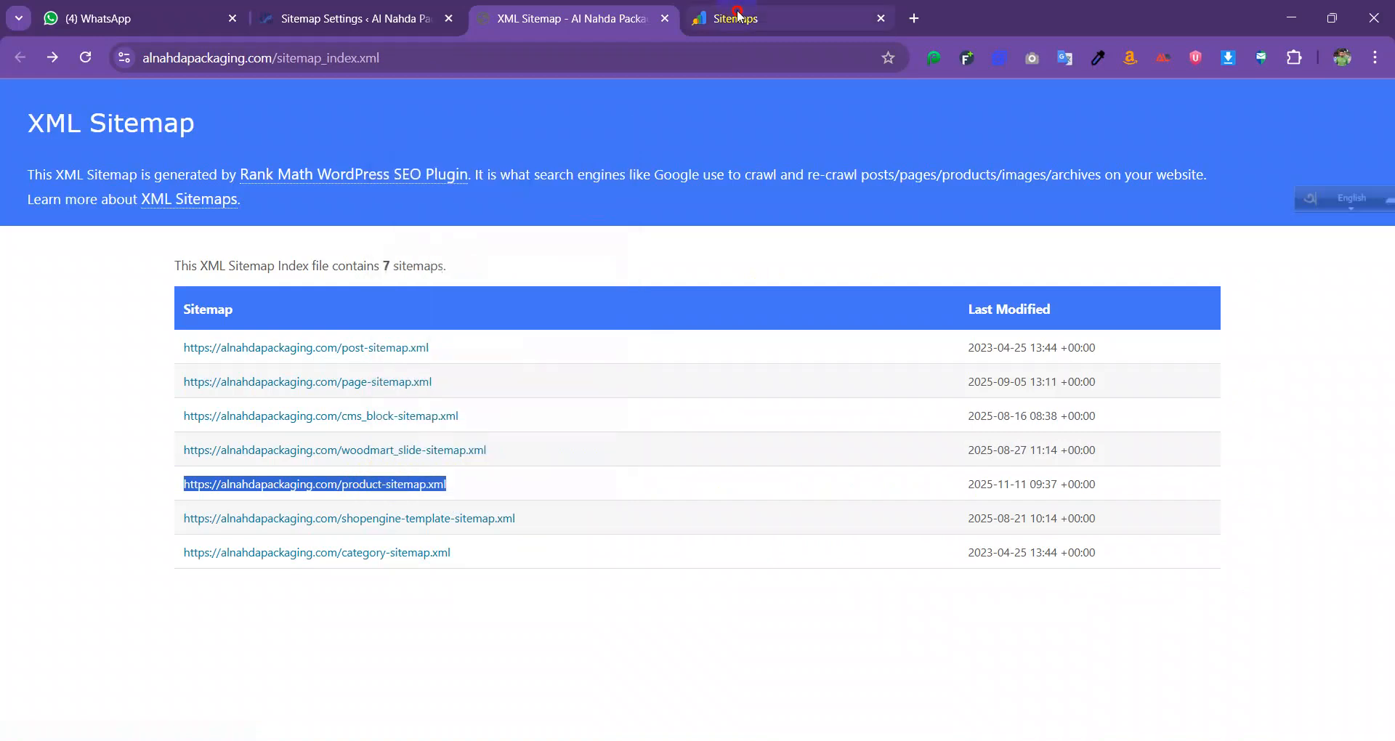
- Set the new sitemap entry in Search Console to product-sitemap.xml without the repeated domain, submit it and dismiss the confirmation
left_click(738, 16)
triple_click(767, 292)
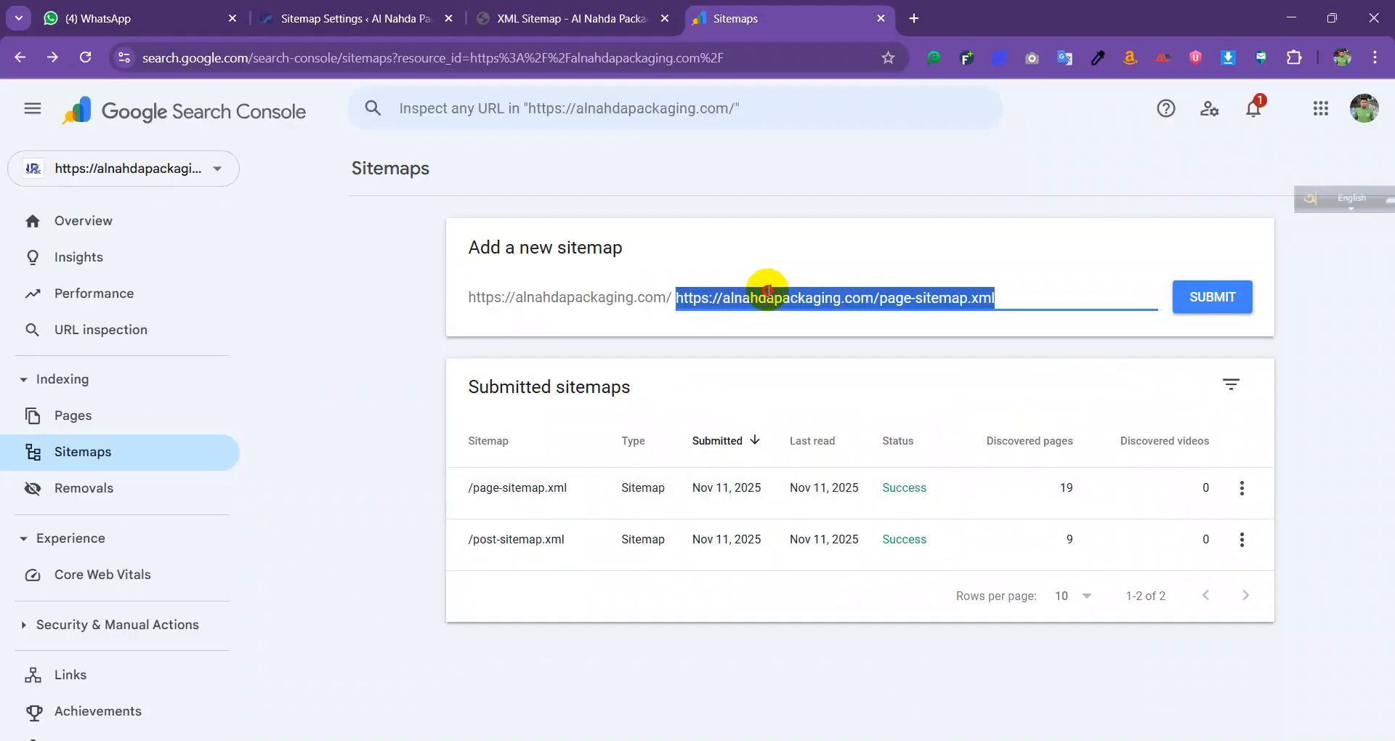
key("ctrl+v")
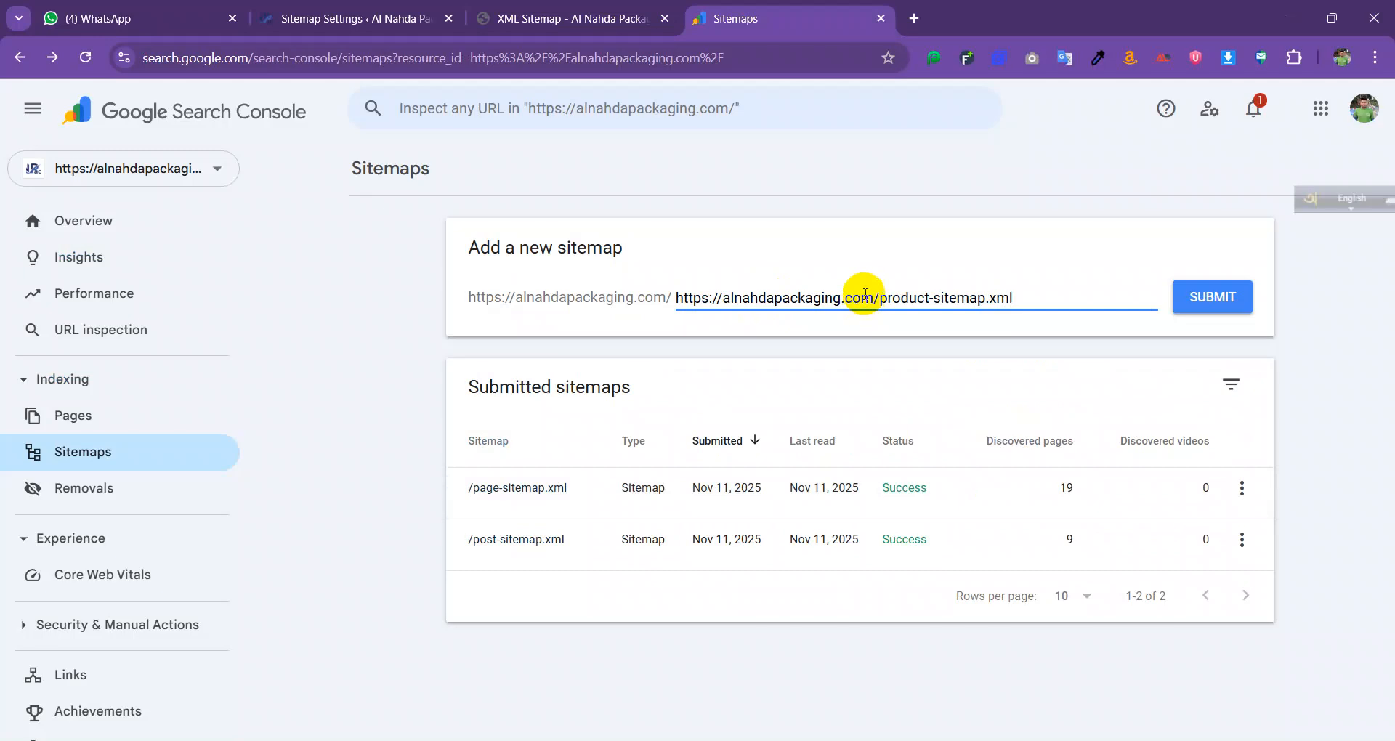
left_click_drag(881, 302, 681, 302)
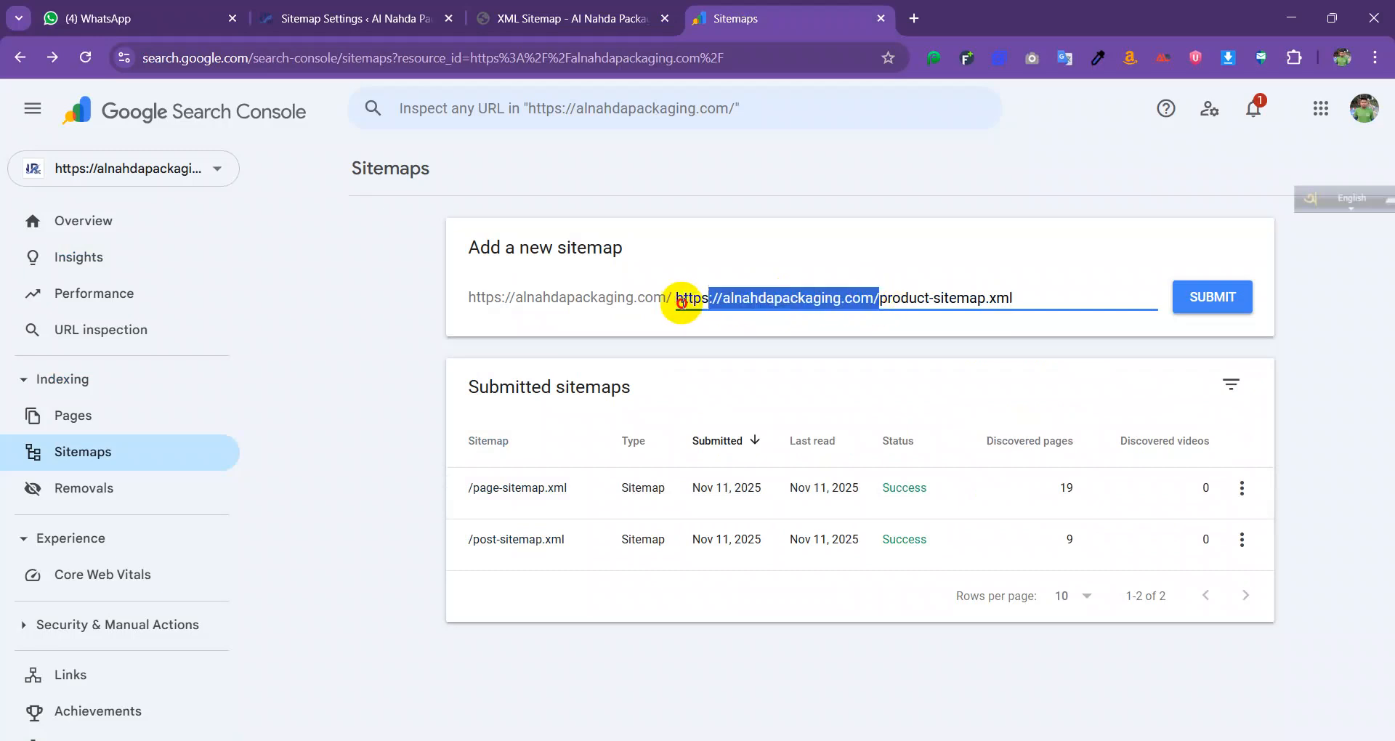
key("BackSpace")
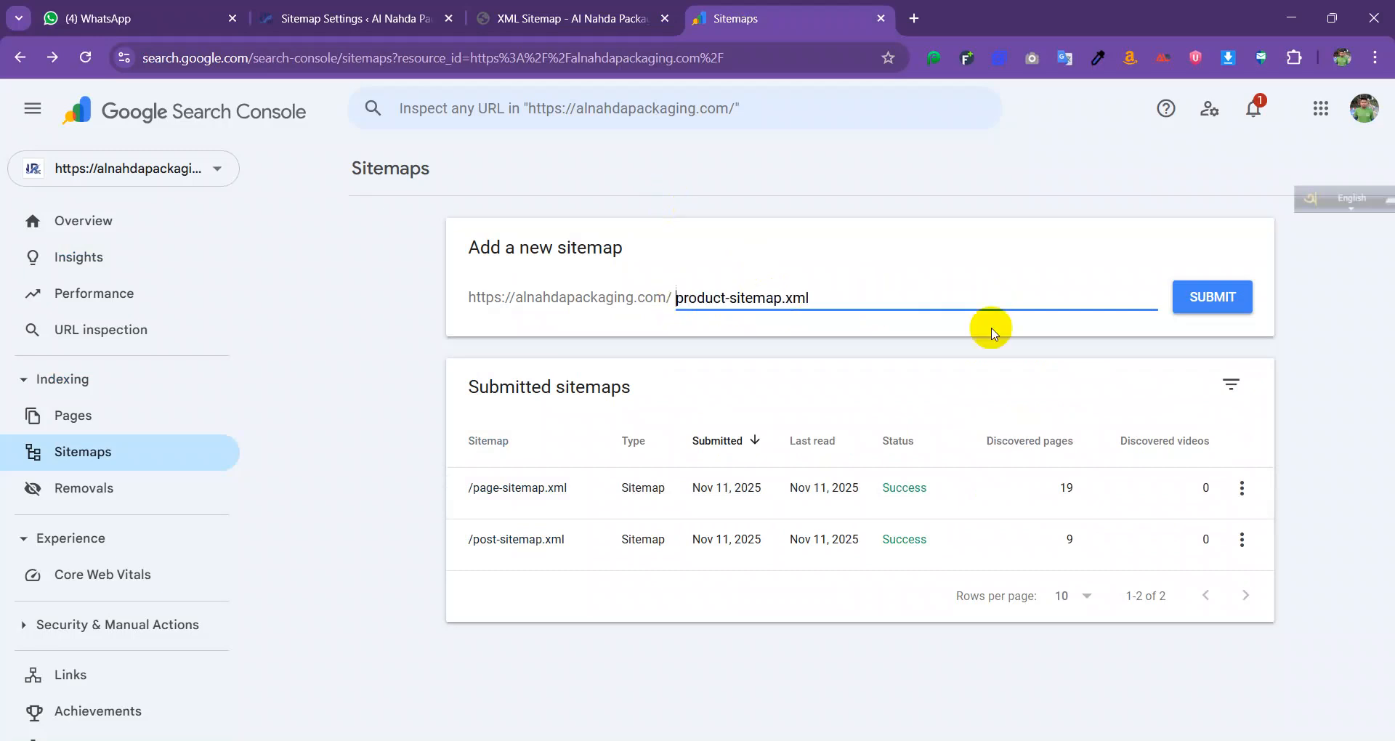
left_click(1202, 298)
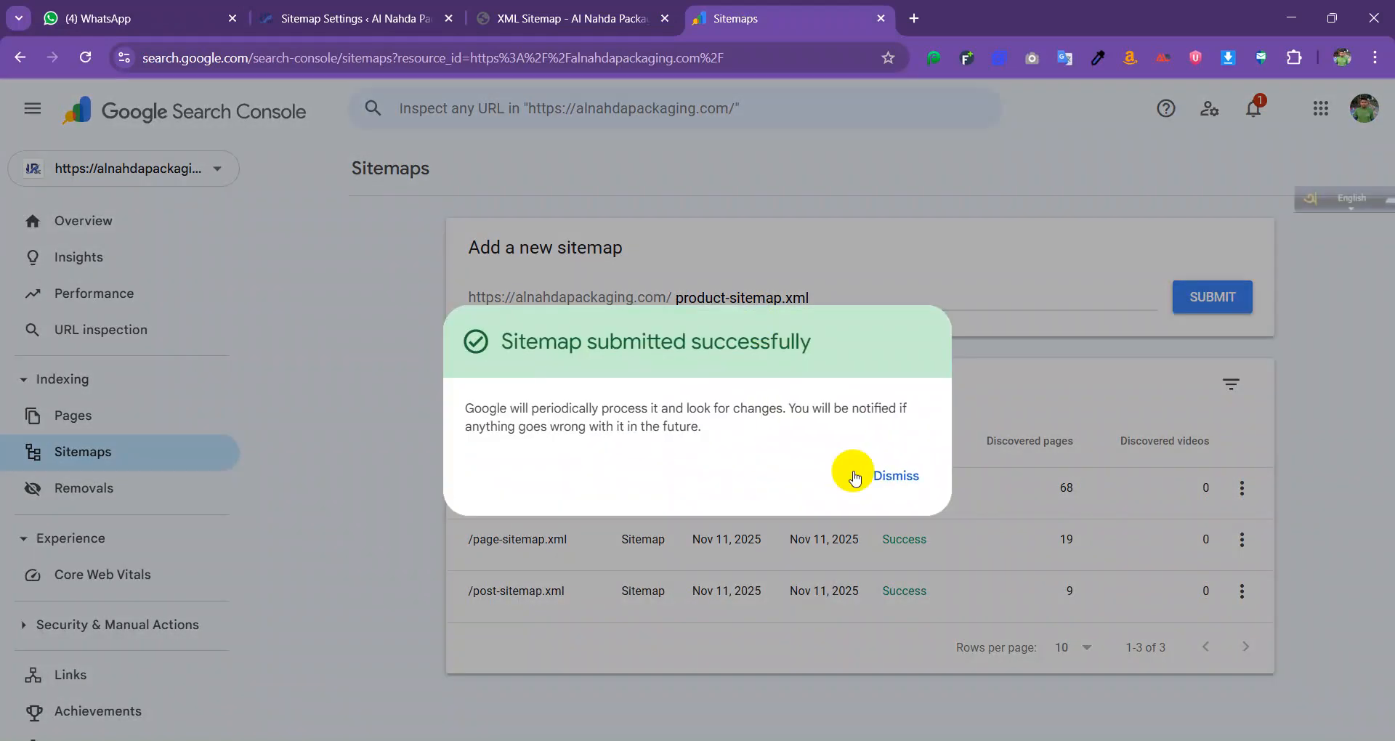
left_click(895, 475)
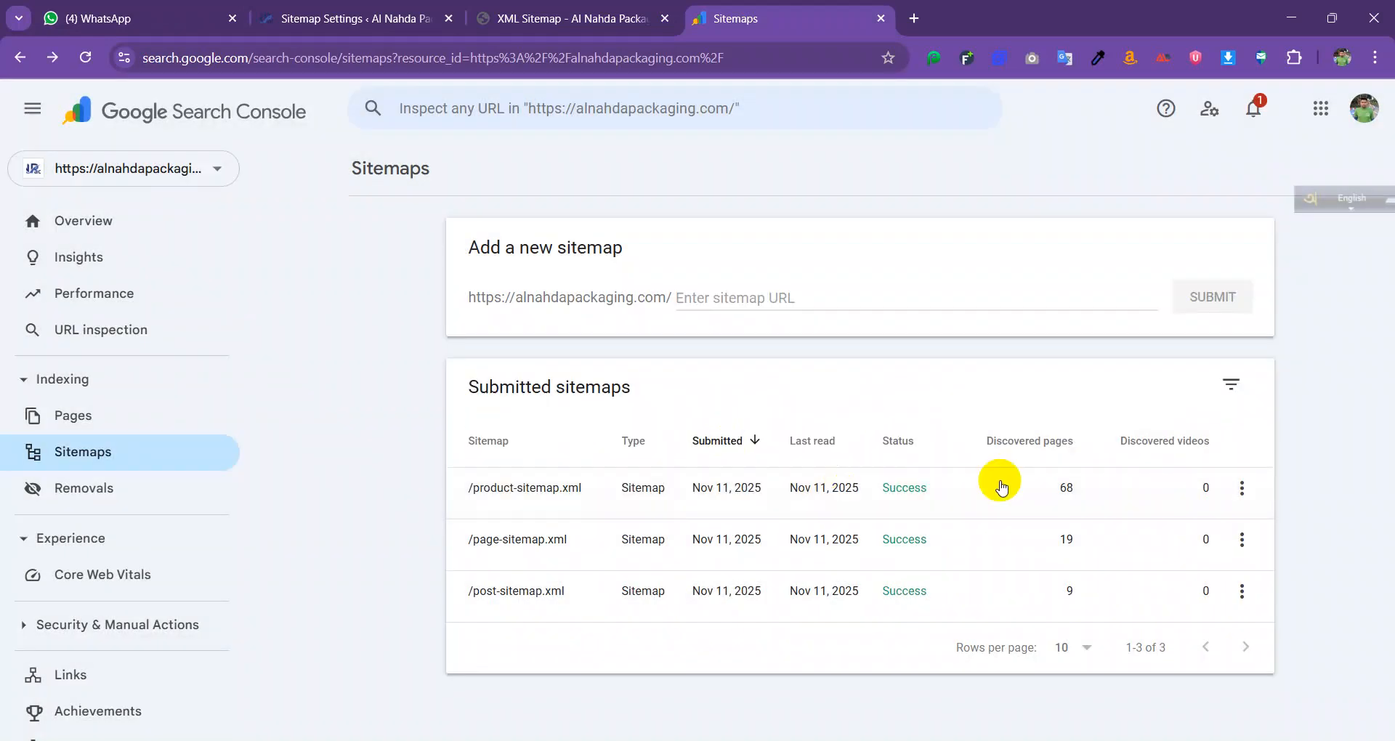
- Open the Products list in the WordPress admin and compare its published product count with the pages discovered in Search Console
left_click(349, 18)
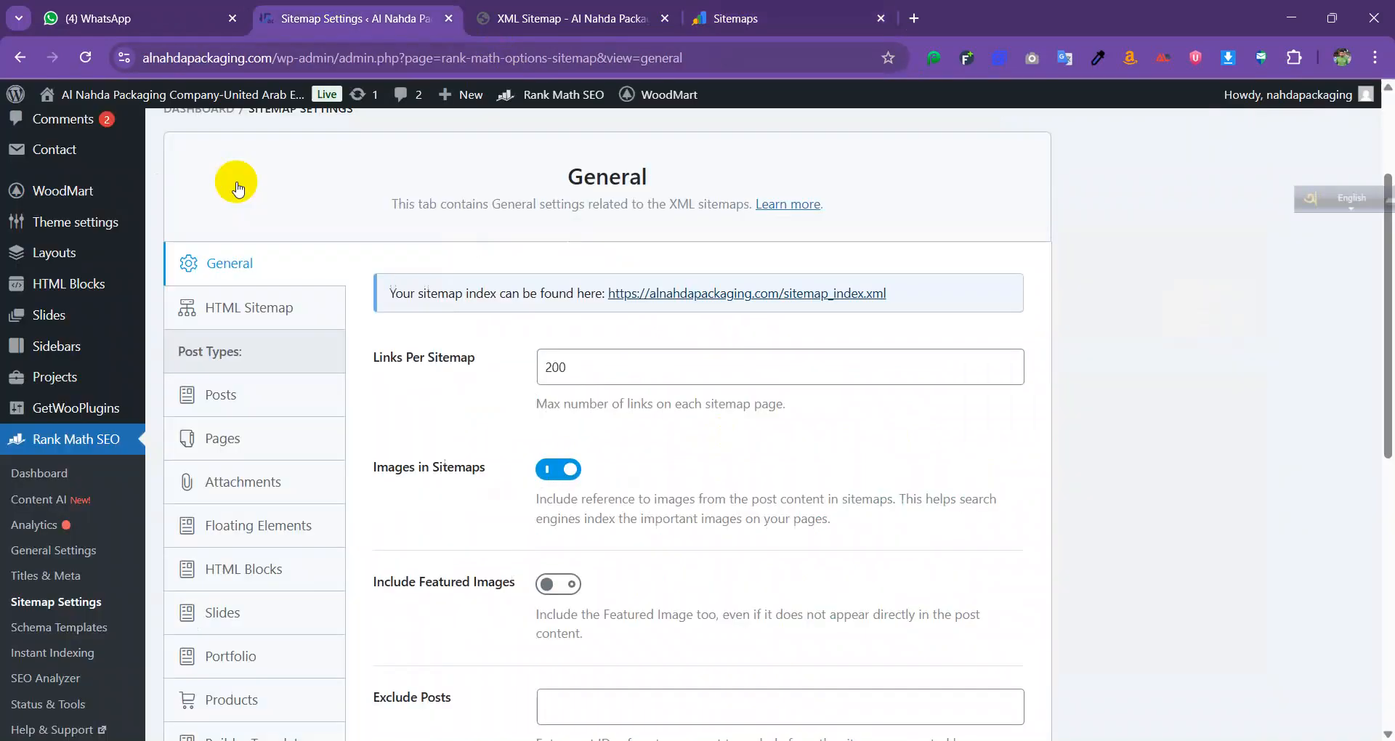
scroll(81, 413, "up", 2)
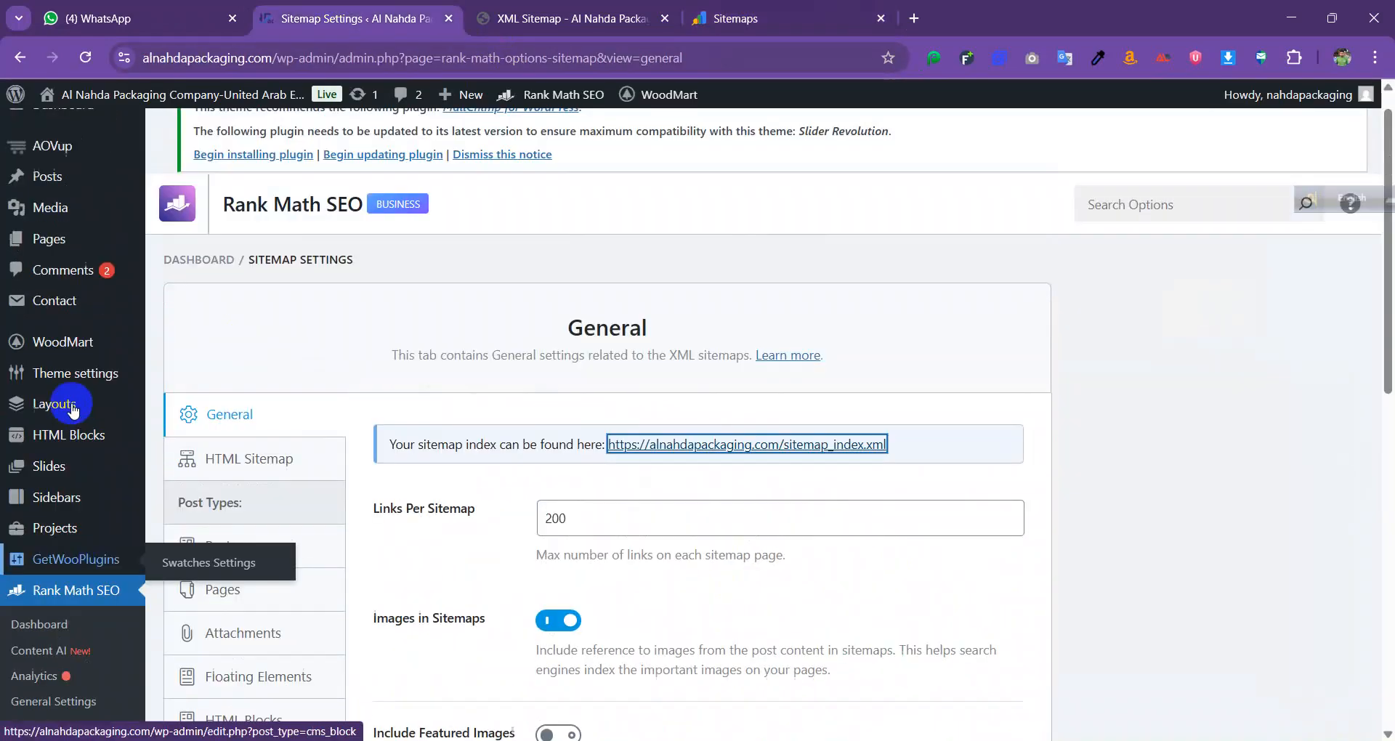
scroll(84, 465, "down", 6)
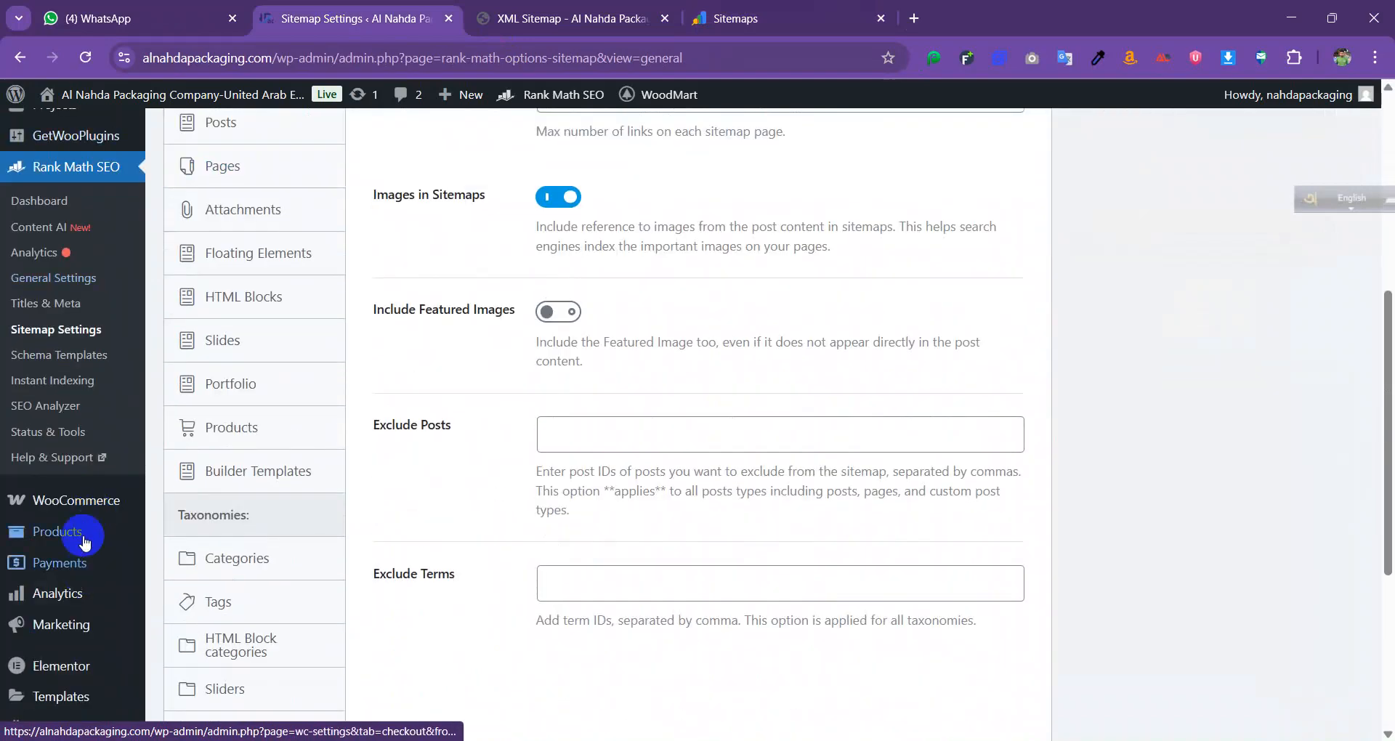
left_click(86, 532)
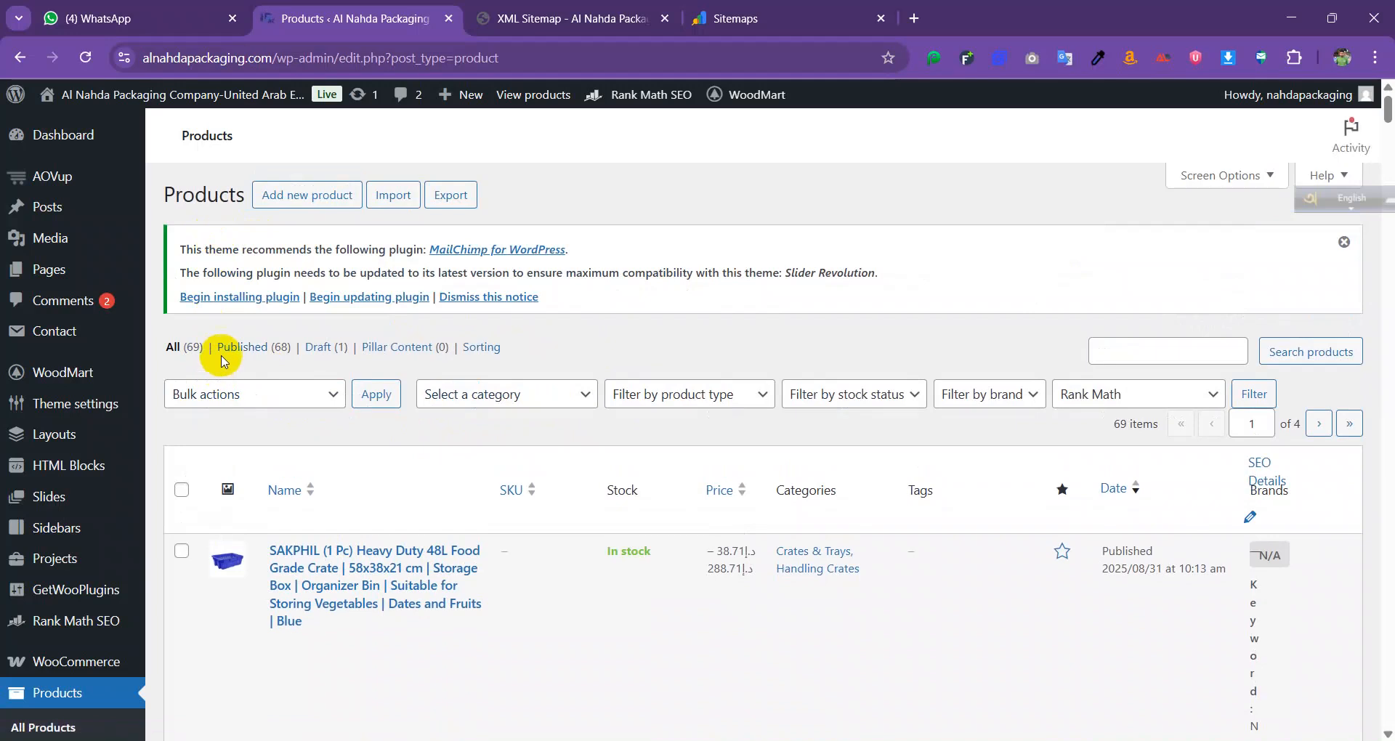
left_click_drag(213, 344, 293, 350)
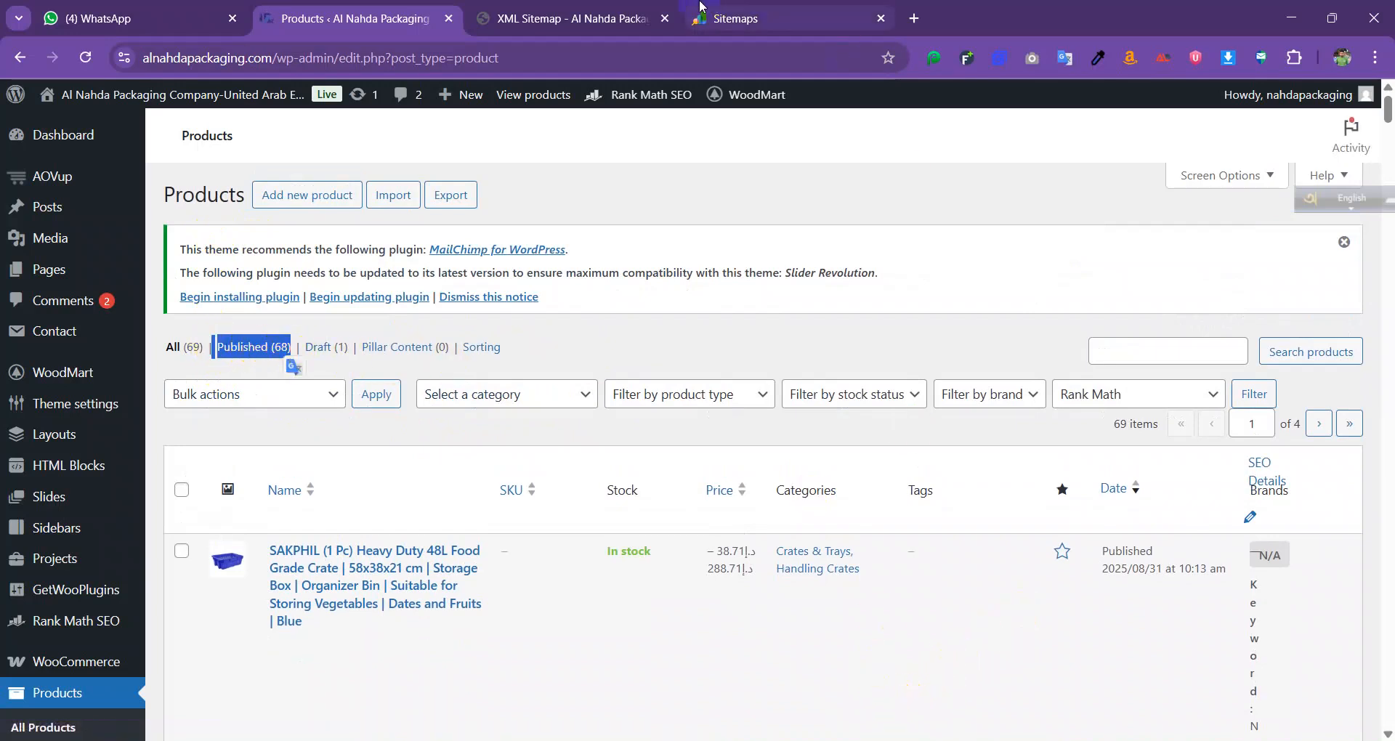
left_click(639, 17)
left_click(776, 6)
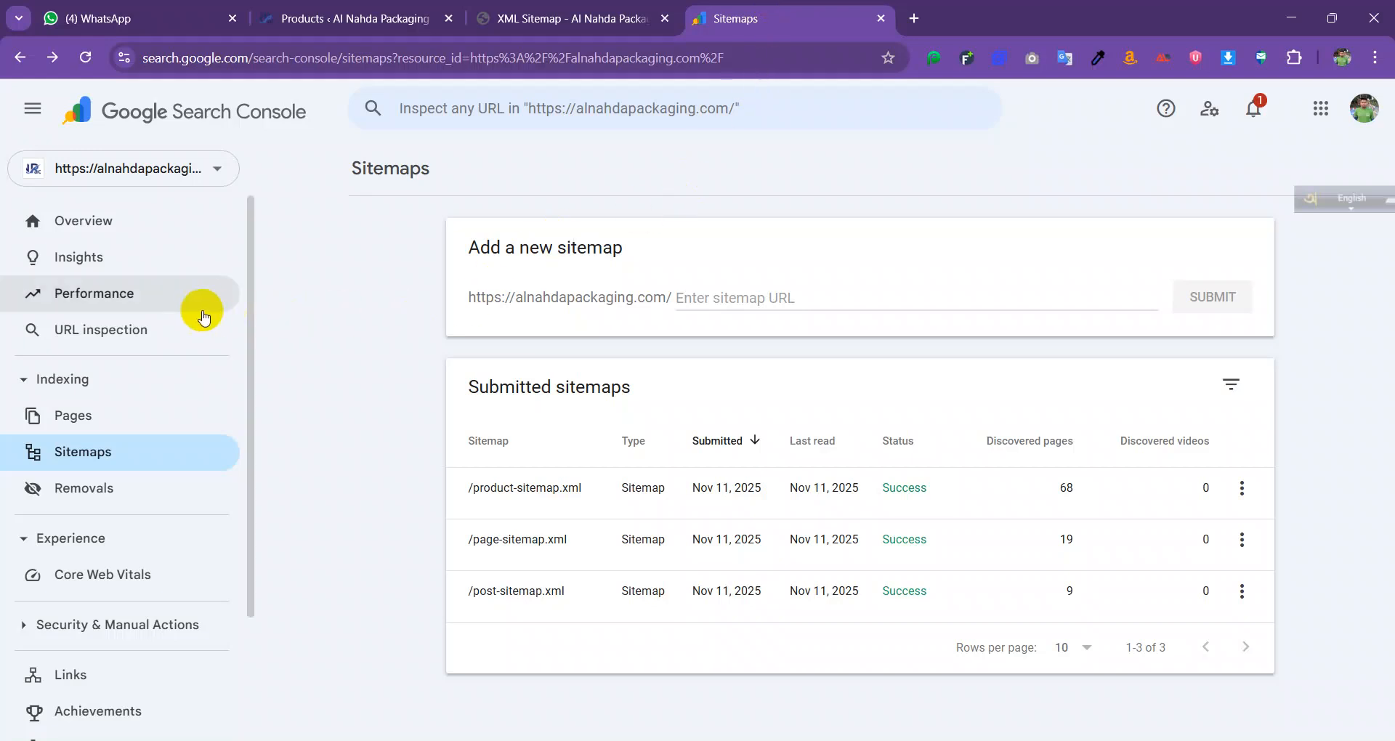
- Start a URL inspection in Search Console and copy the SAKPHIL 48L crate's page address from the WordPress Products list for it
left_click(136, 333)
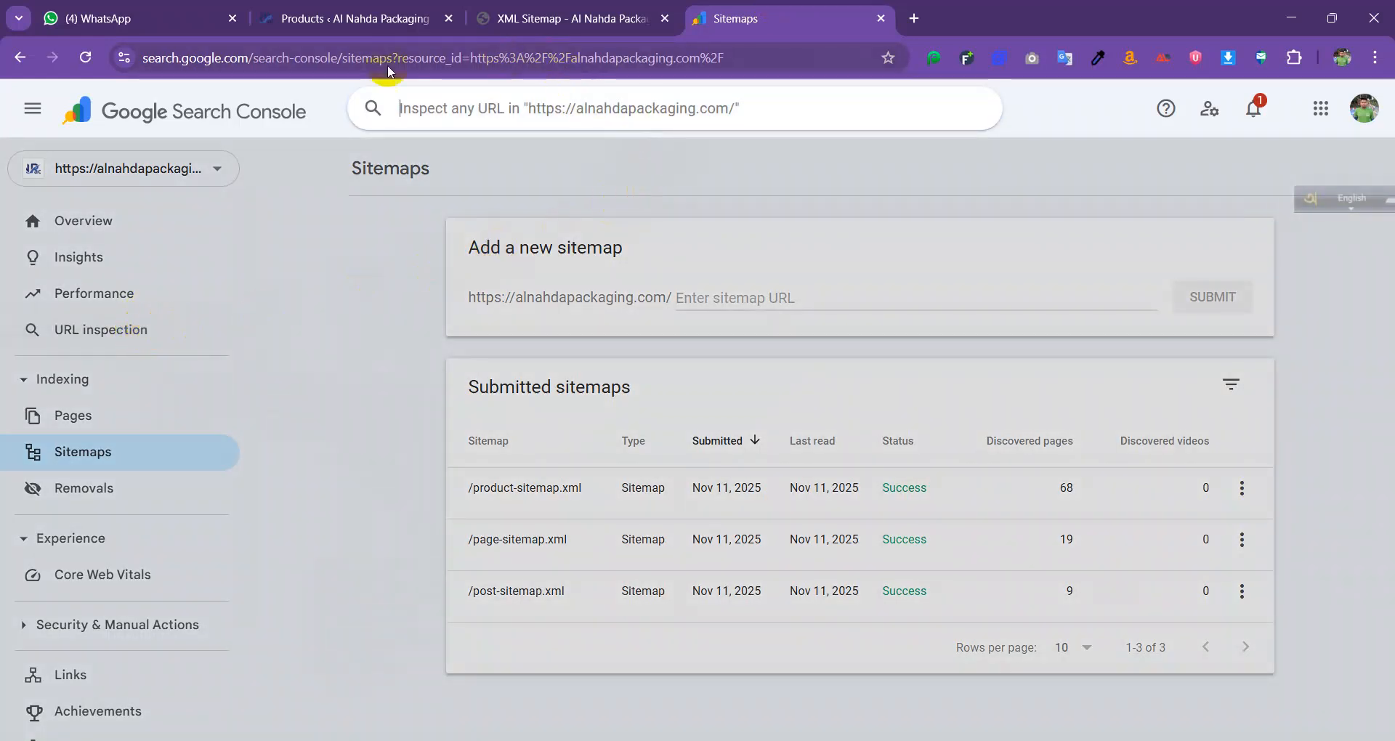
left_click(391, 7)
scroll(436, 436, "down", 2)
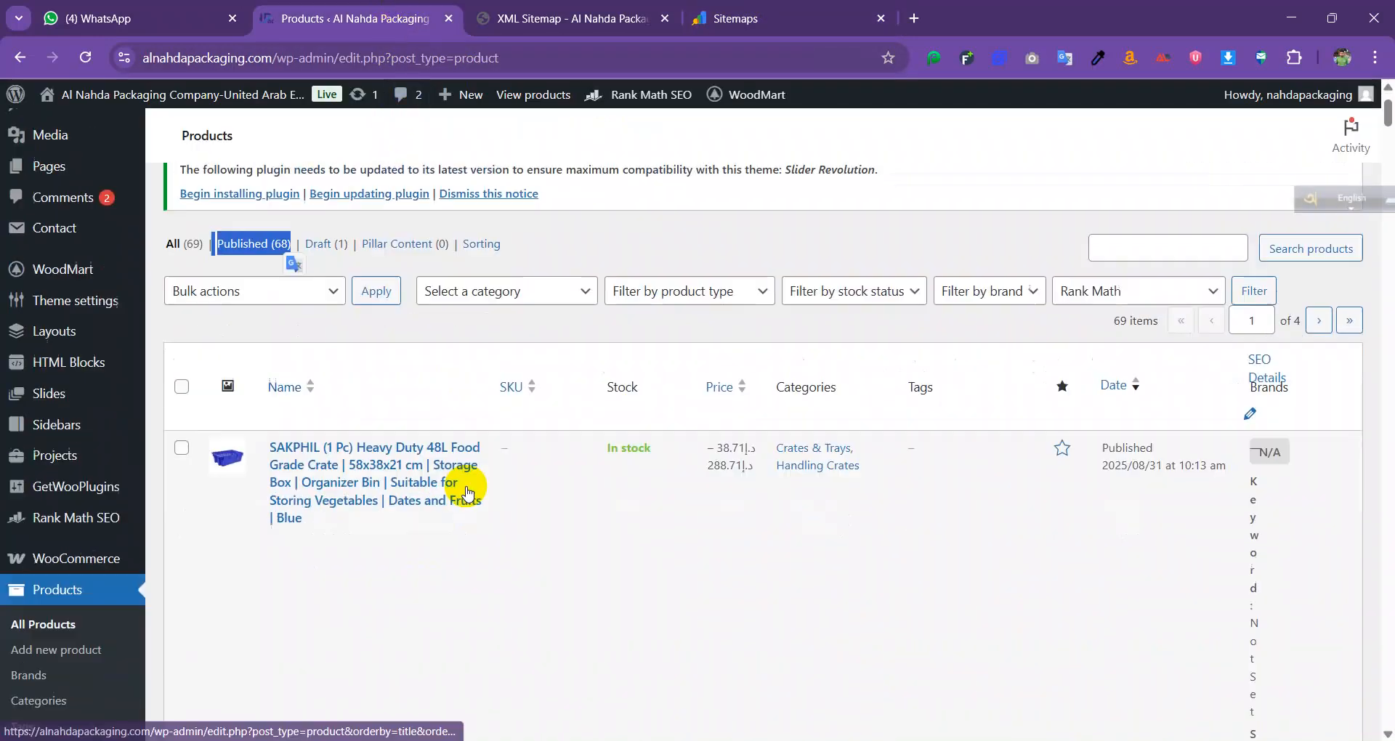
mouse_move(386, 474)
right_click(465, 461)
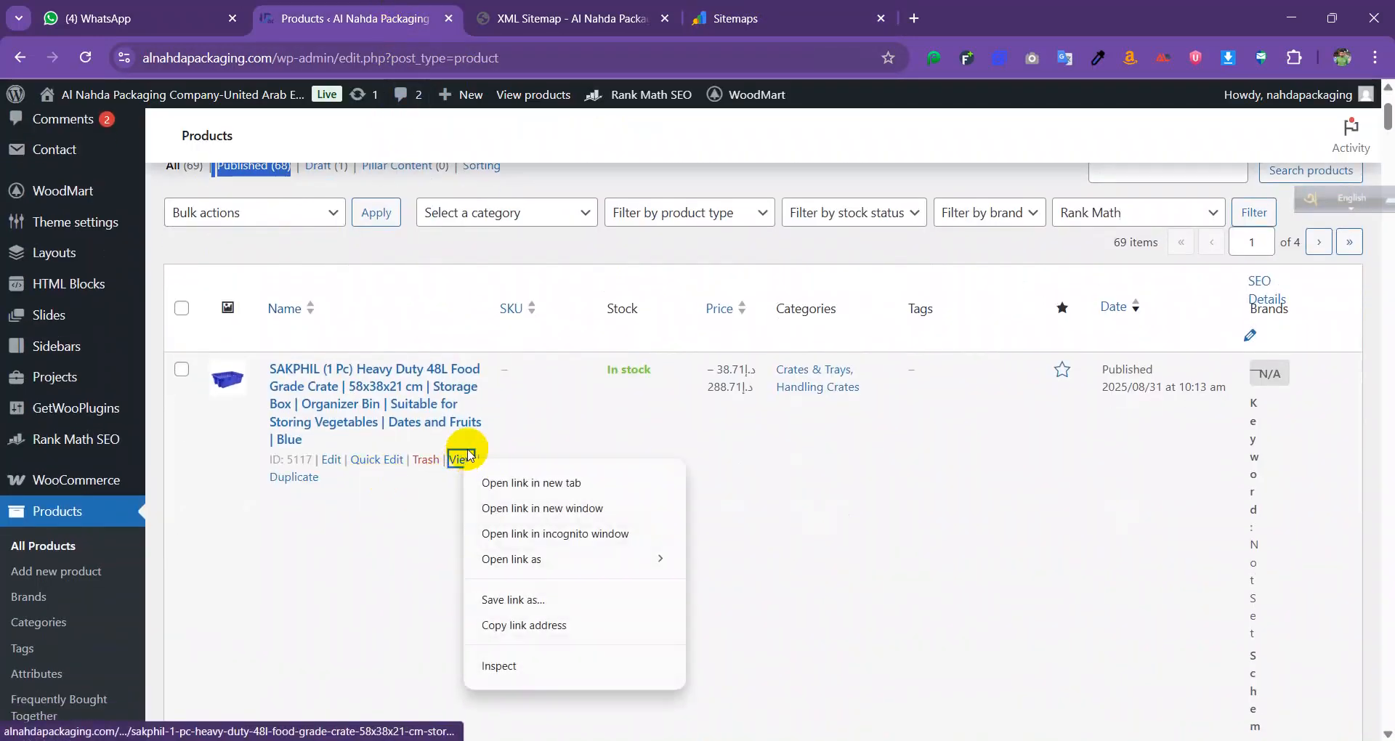
left_click(530, 623)
left_click(621, 13)
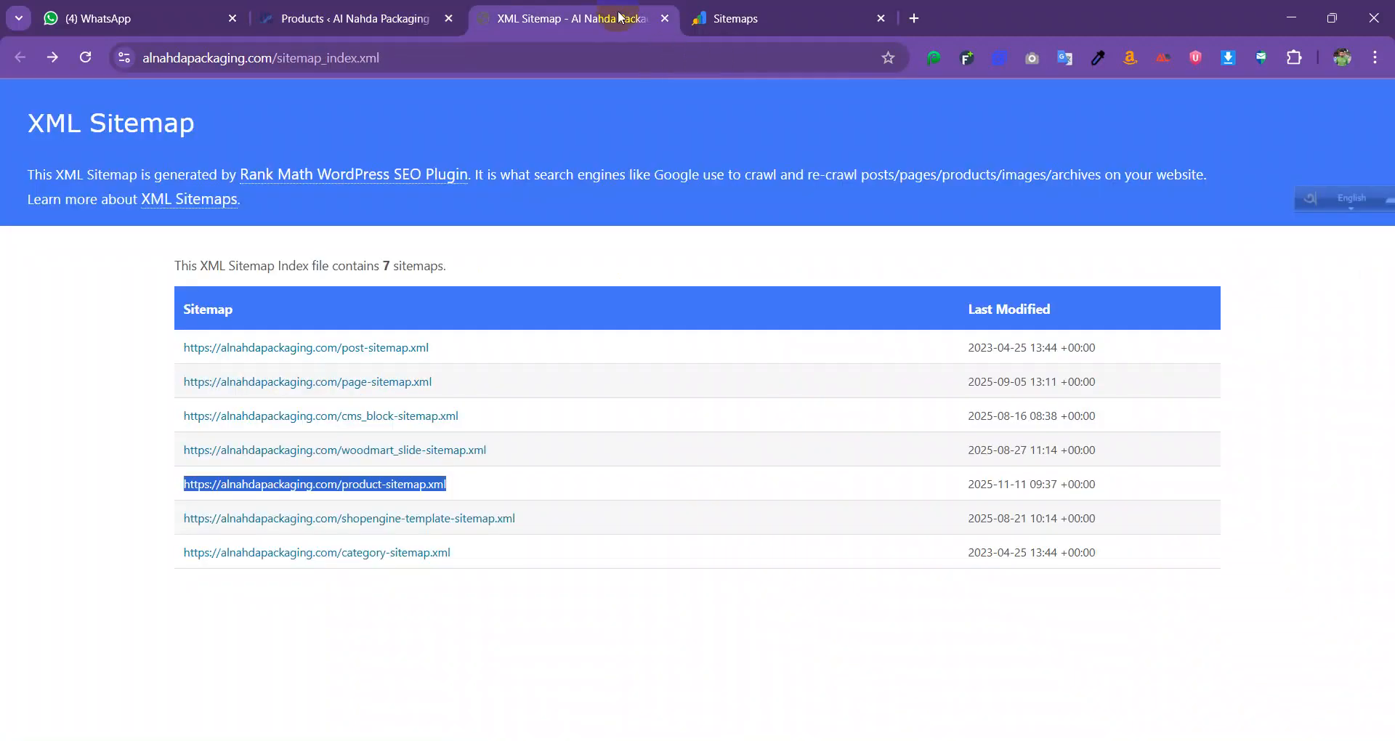
key("ctrl+Tab")
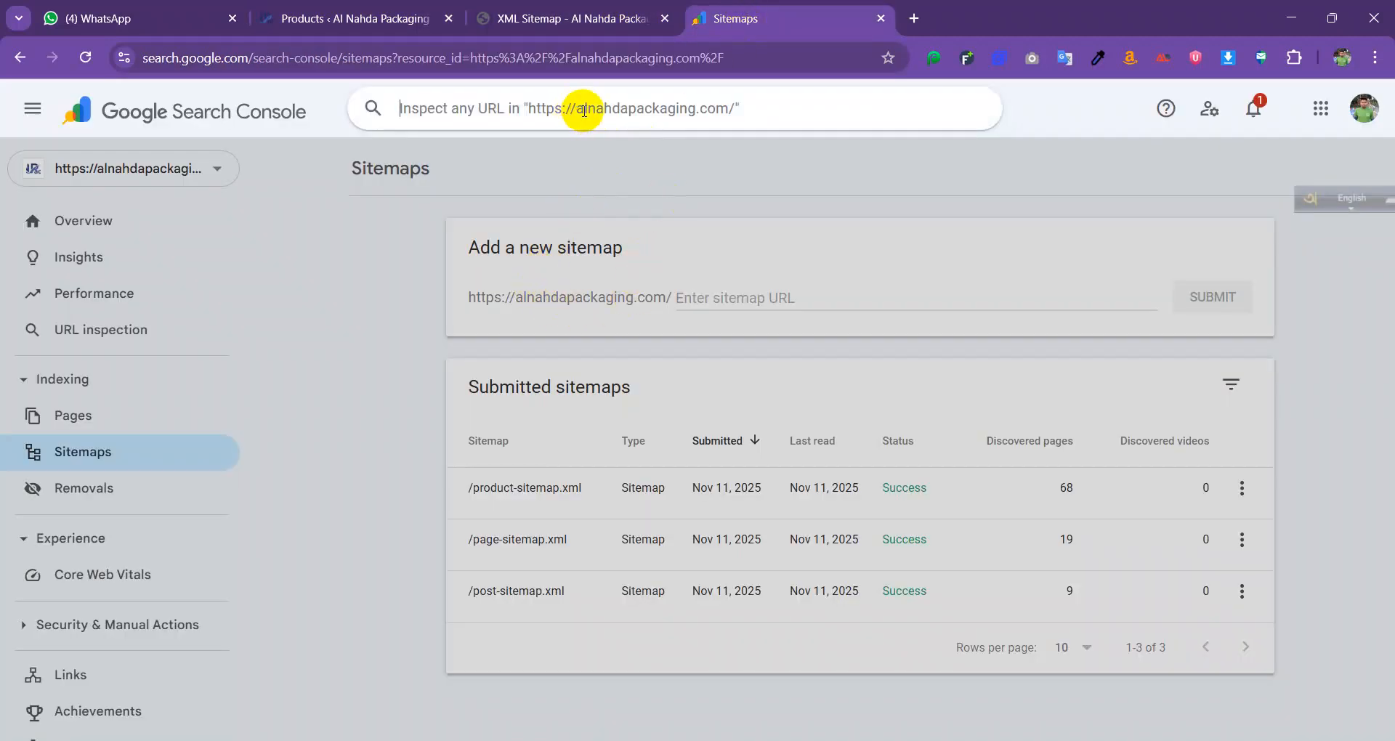
- Inspect the copied SAKPHIL 48L crate address in Search Console and review its Google index status
key("ctrl+v")
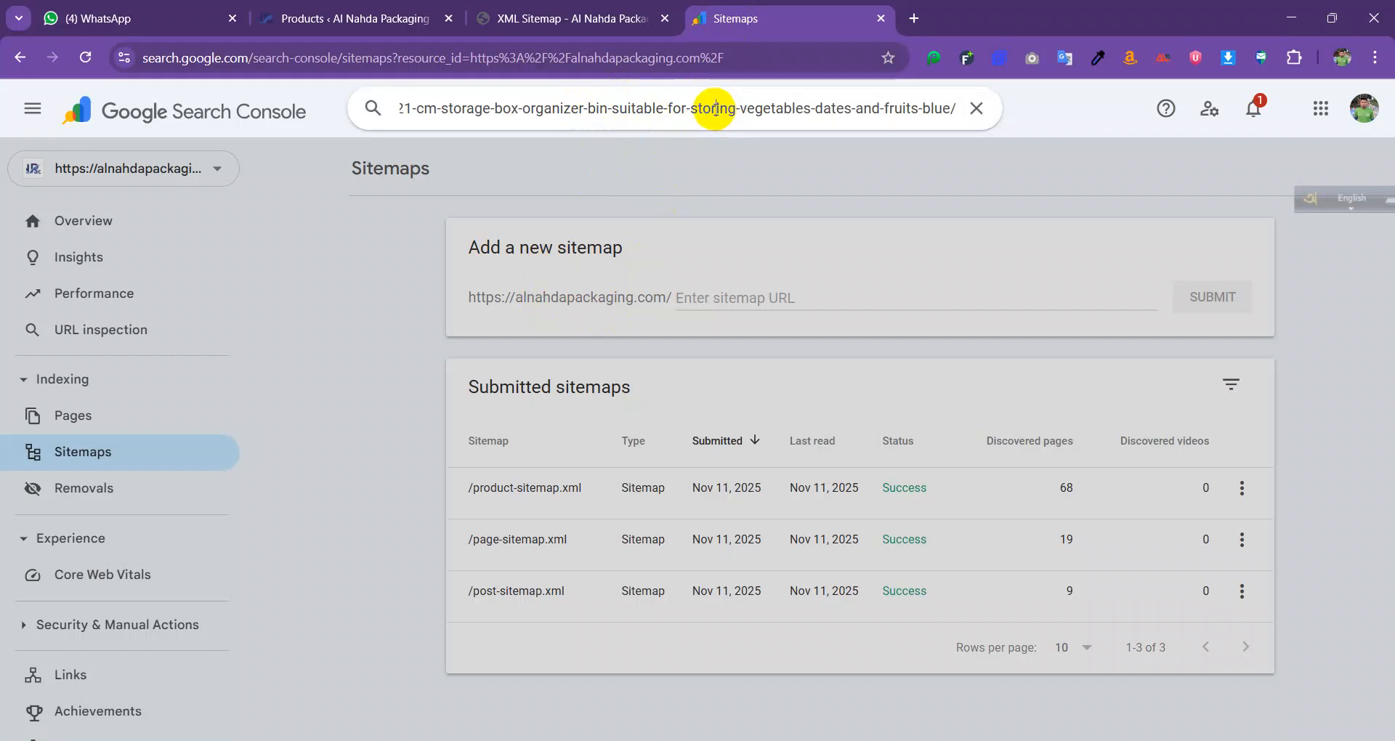
key("Return")
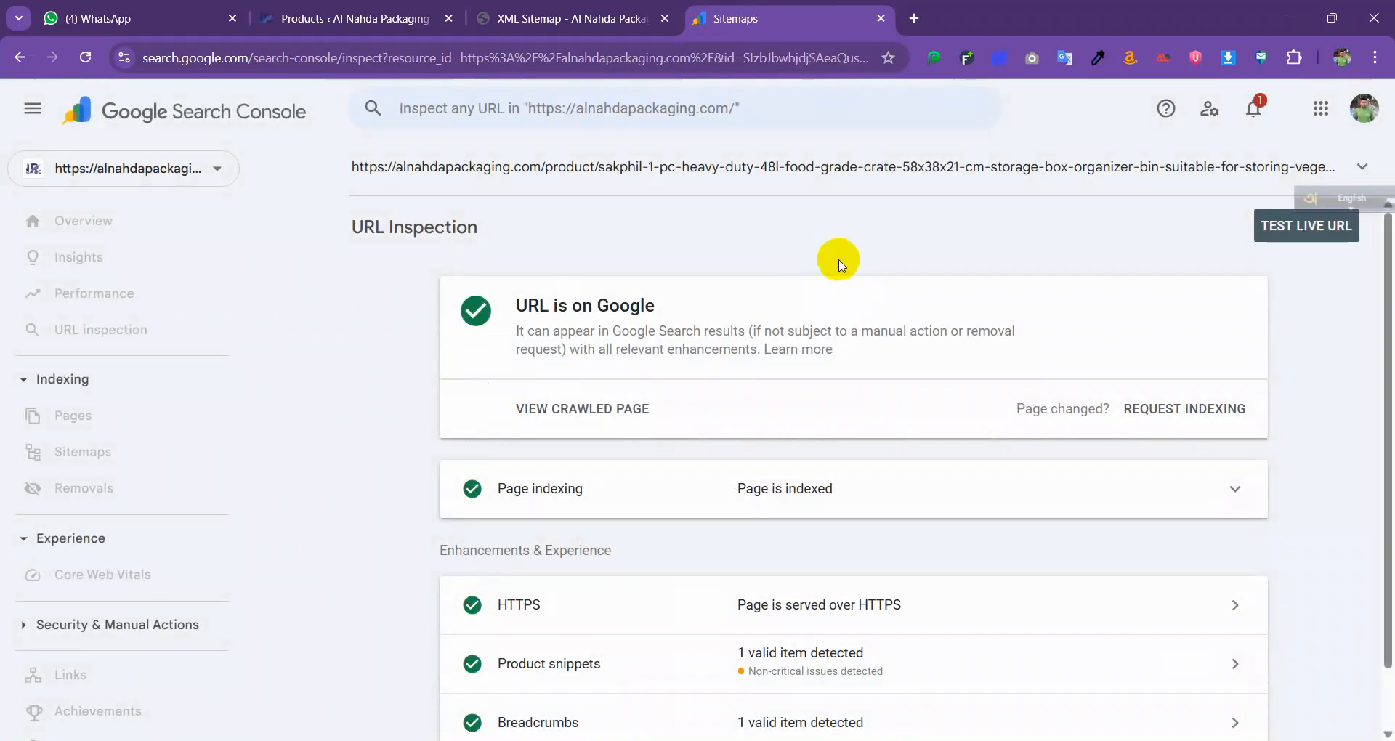
double_click(610, 304)
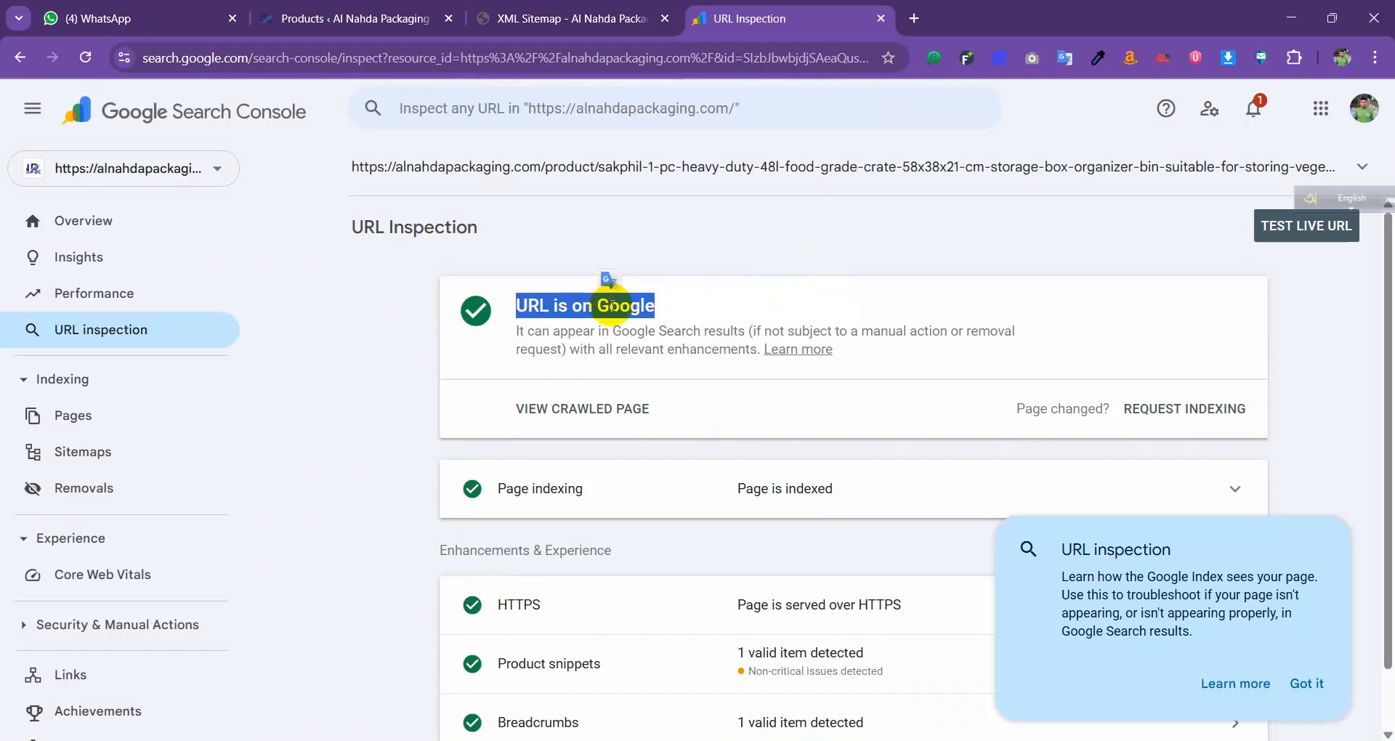
scroll(611, 325, "down", 1)
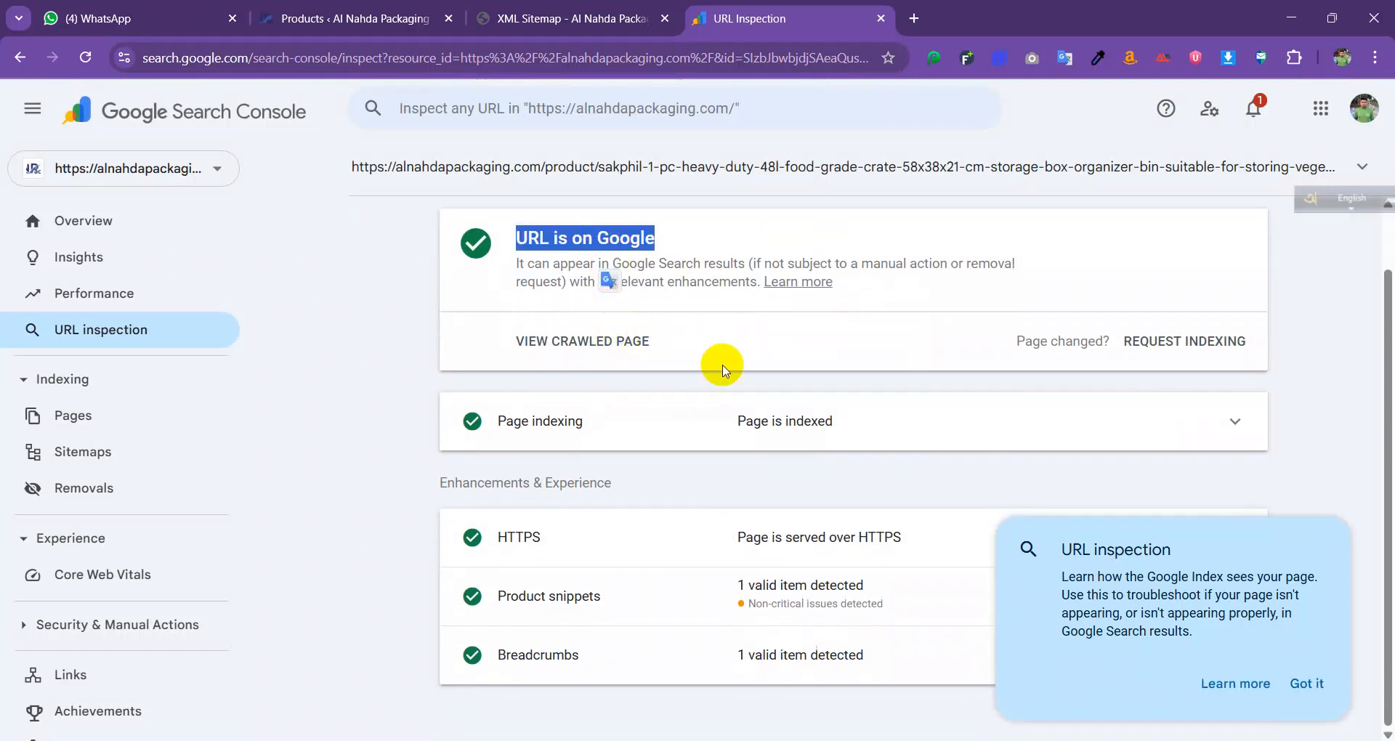
- Open the crate's Product snippets report, expand its crawl details and detected item, and review the listed issues and product fields
left_click(787, 596)
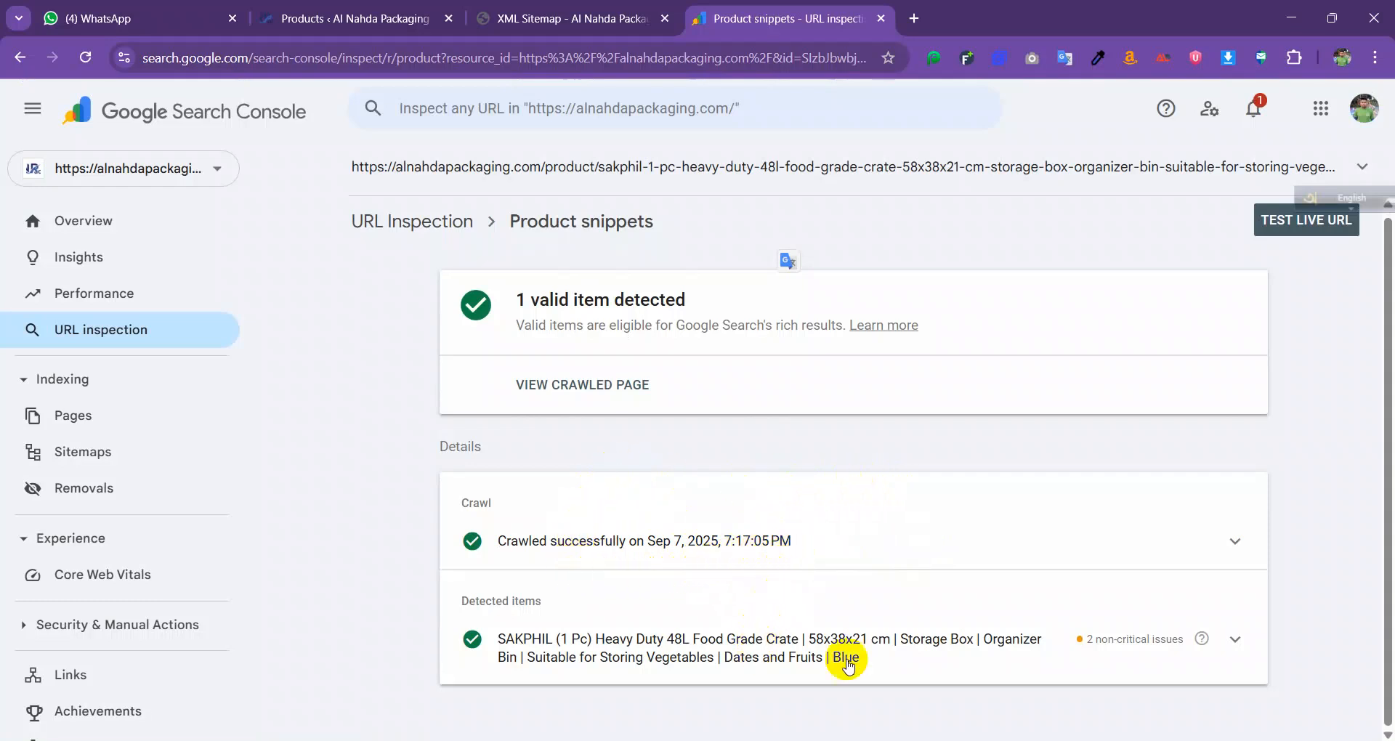
left_click(1244, 644)
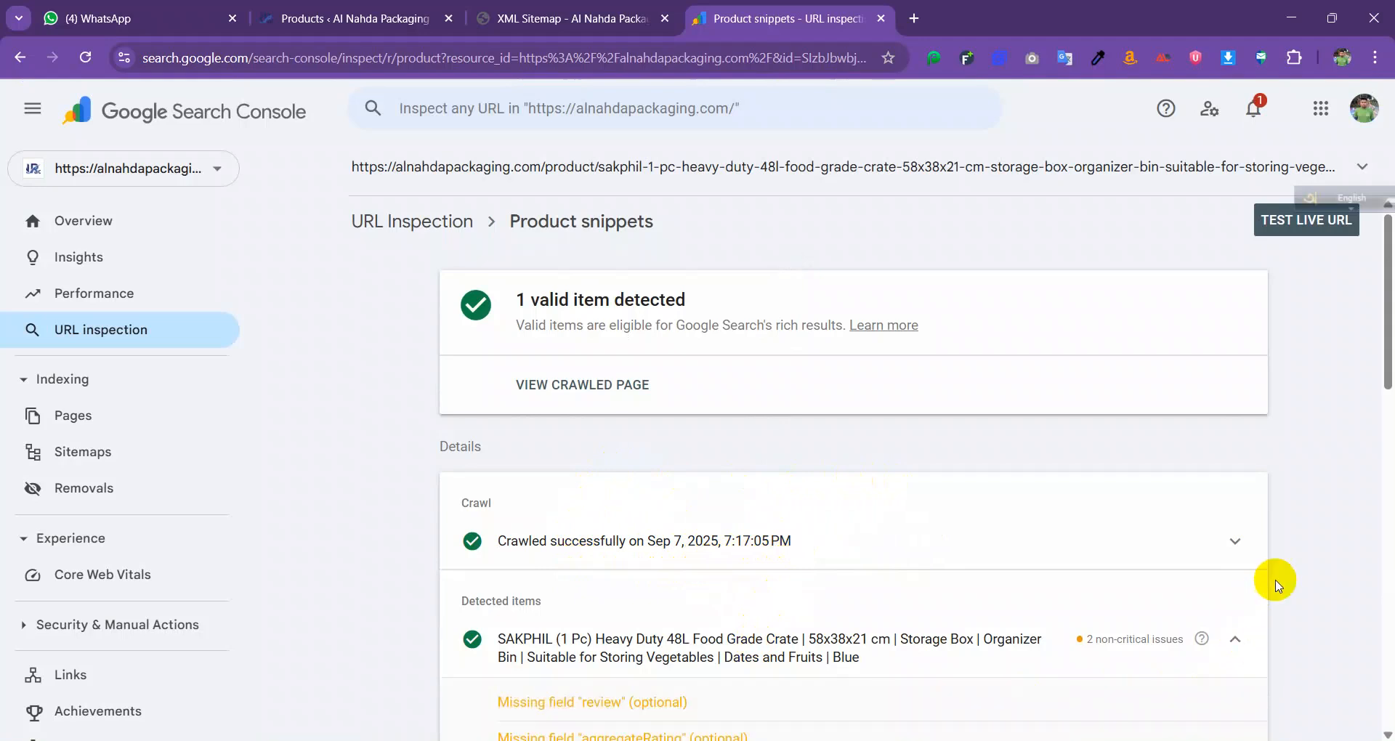
left_click(1233, 542)
scroll(951, 555, "down", 5)
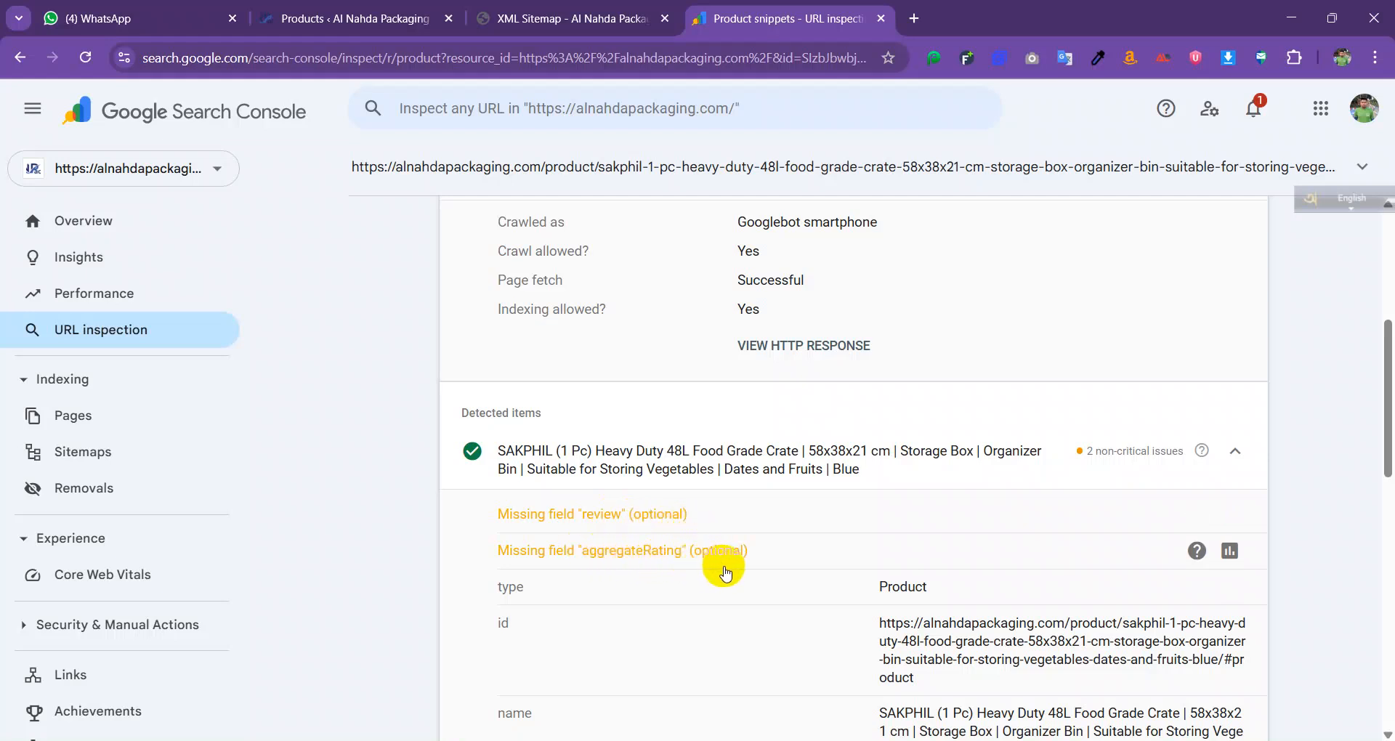
scroll(790, 554, "down", 5)
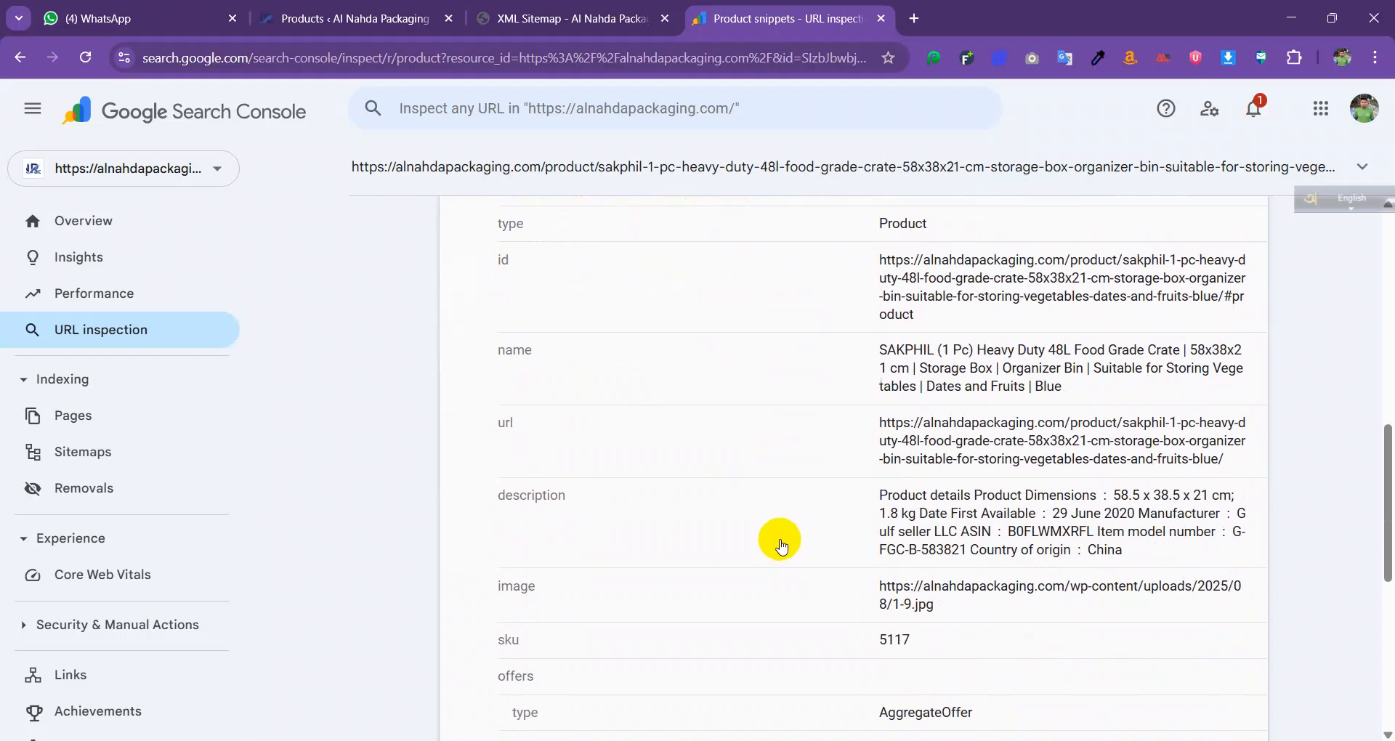
scroll(730, 529, "down", 3)
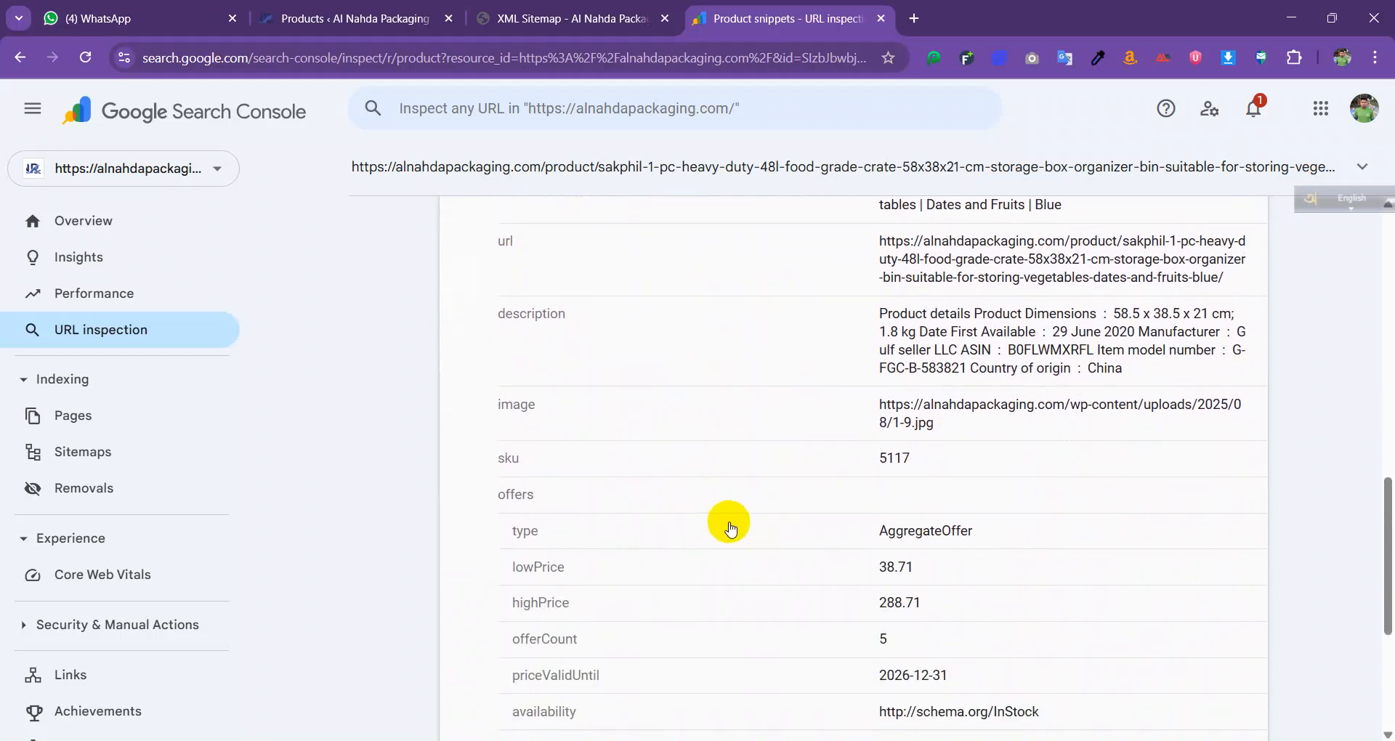
scroll(730, 529, "down", 1)
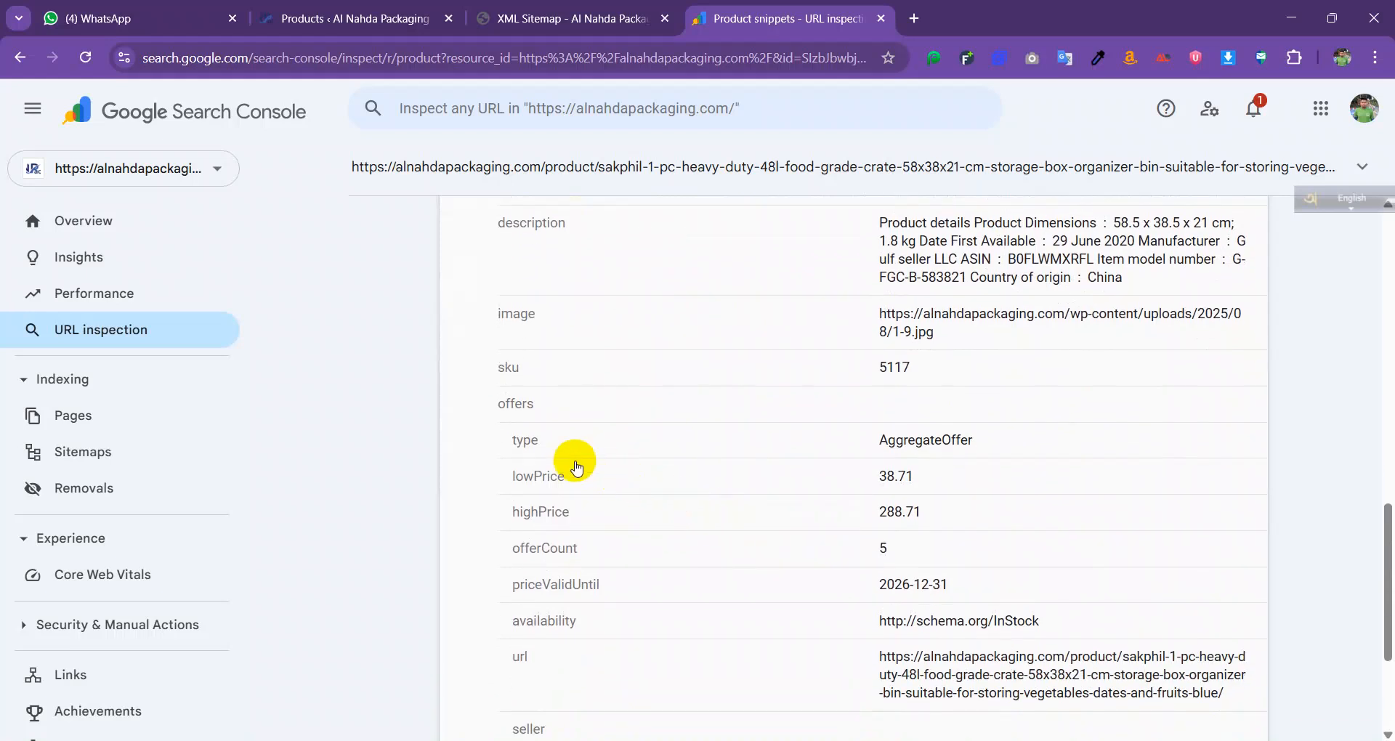
scroll(576, 461, "down", 2)
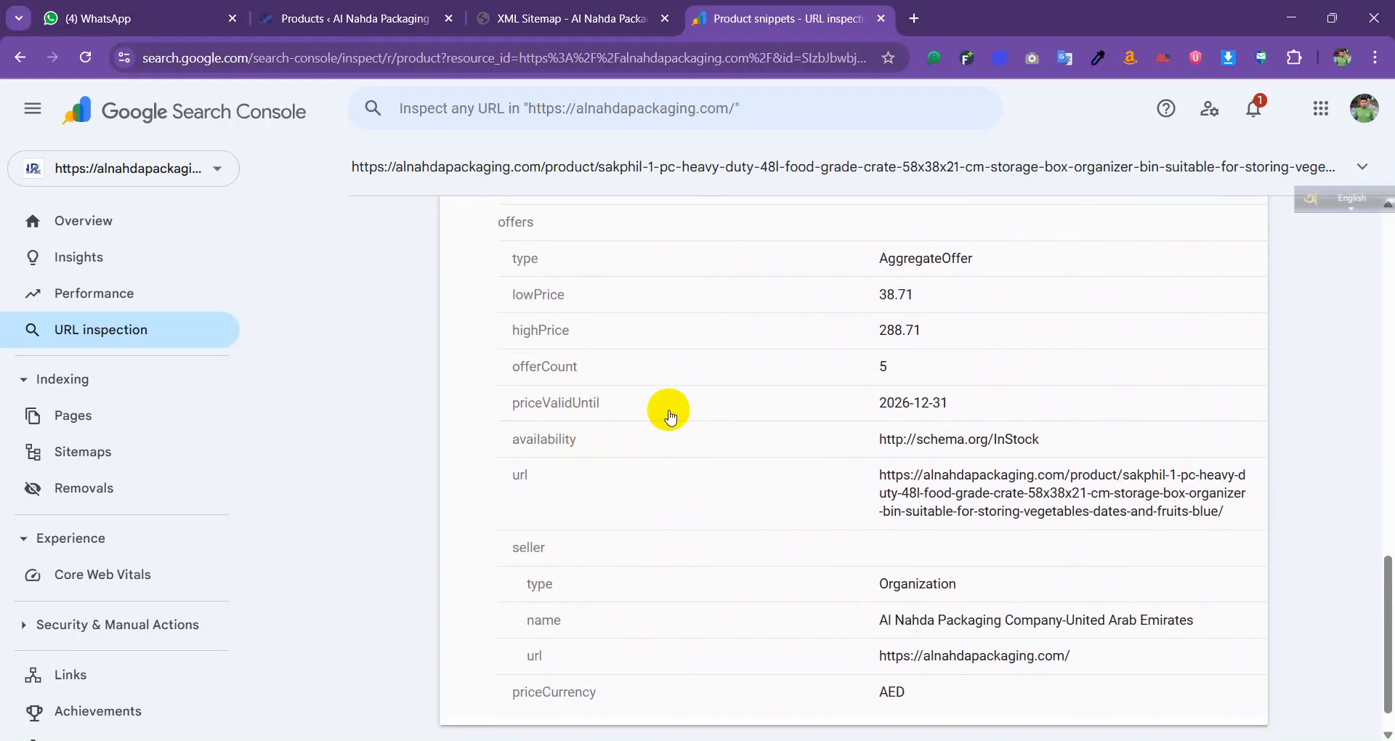
scroll(670, 429, "up", 8)
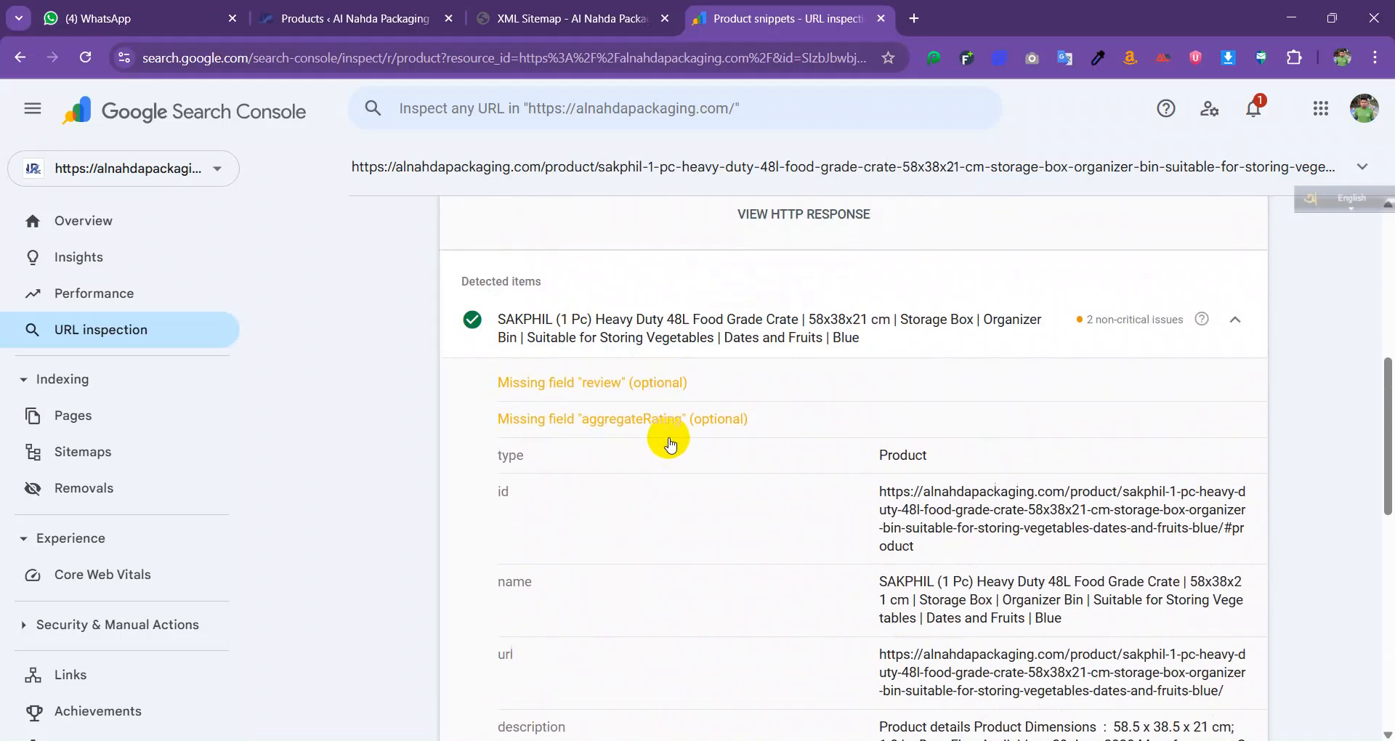
scroll(670, 445, "up", 6)
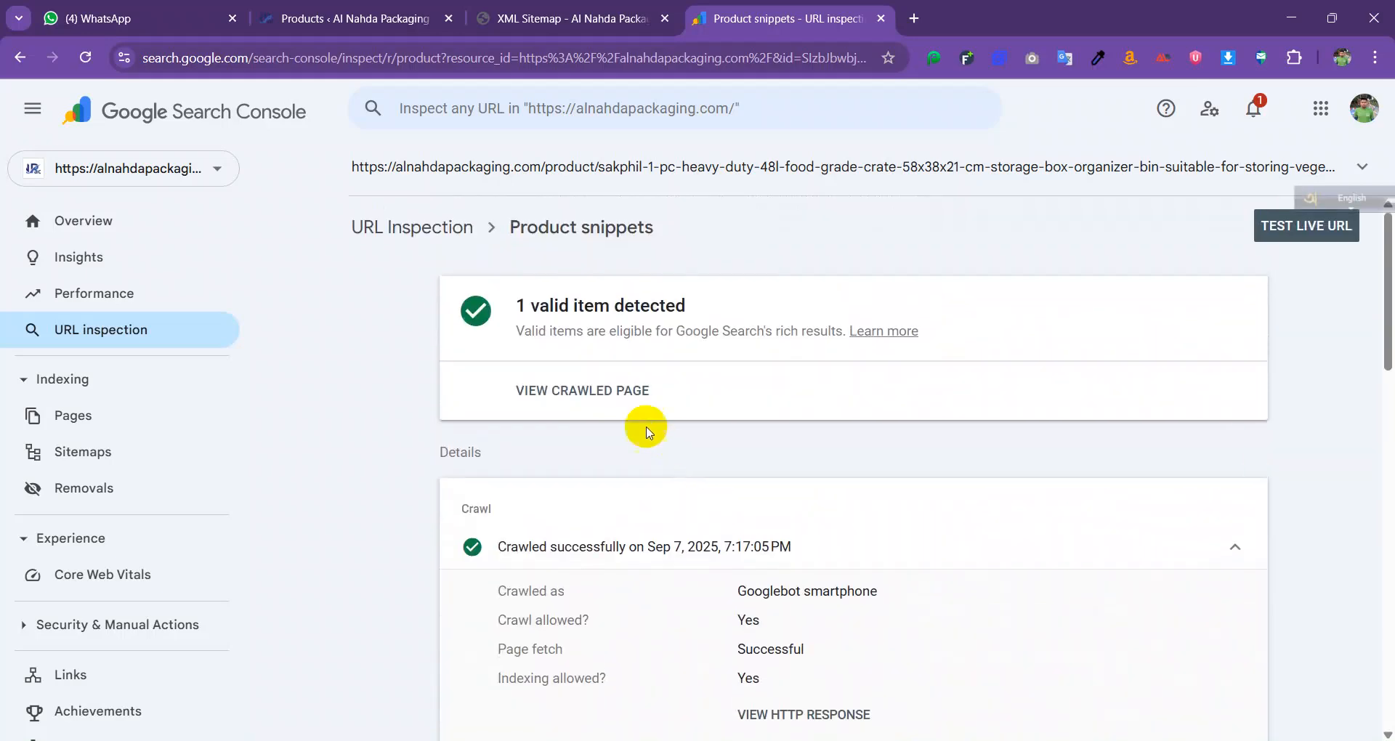
- Leave the Product snippets report and open the details of the submitted product-sitemap.xml
left_click(445, 233)
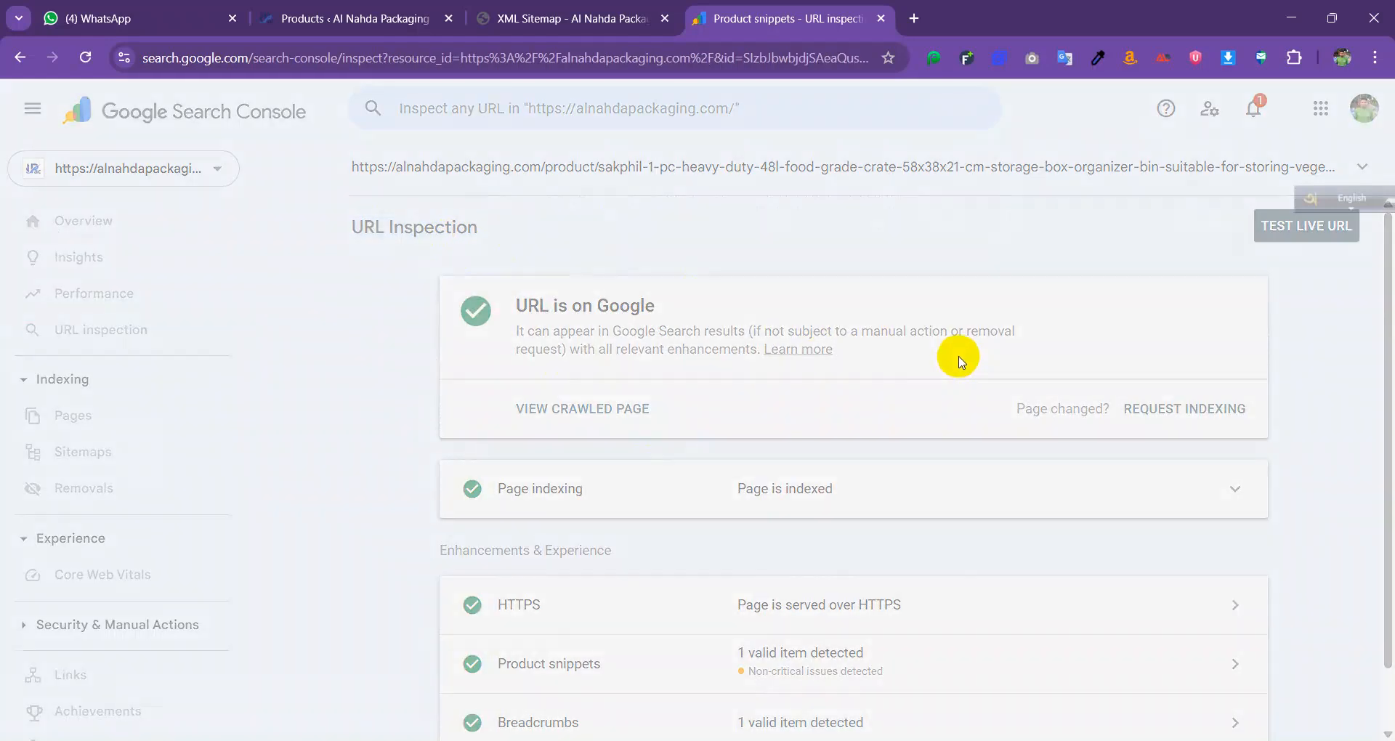
left_click(79, 451)
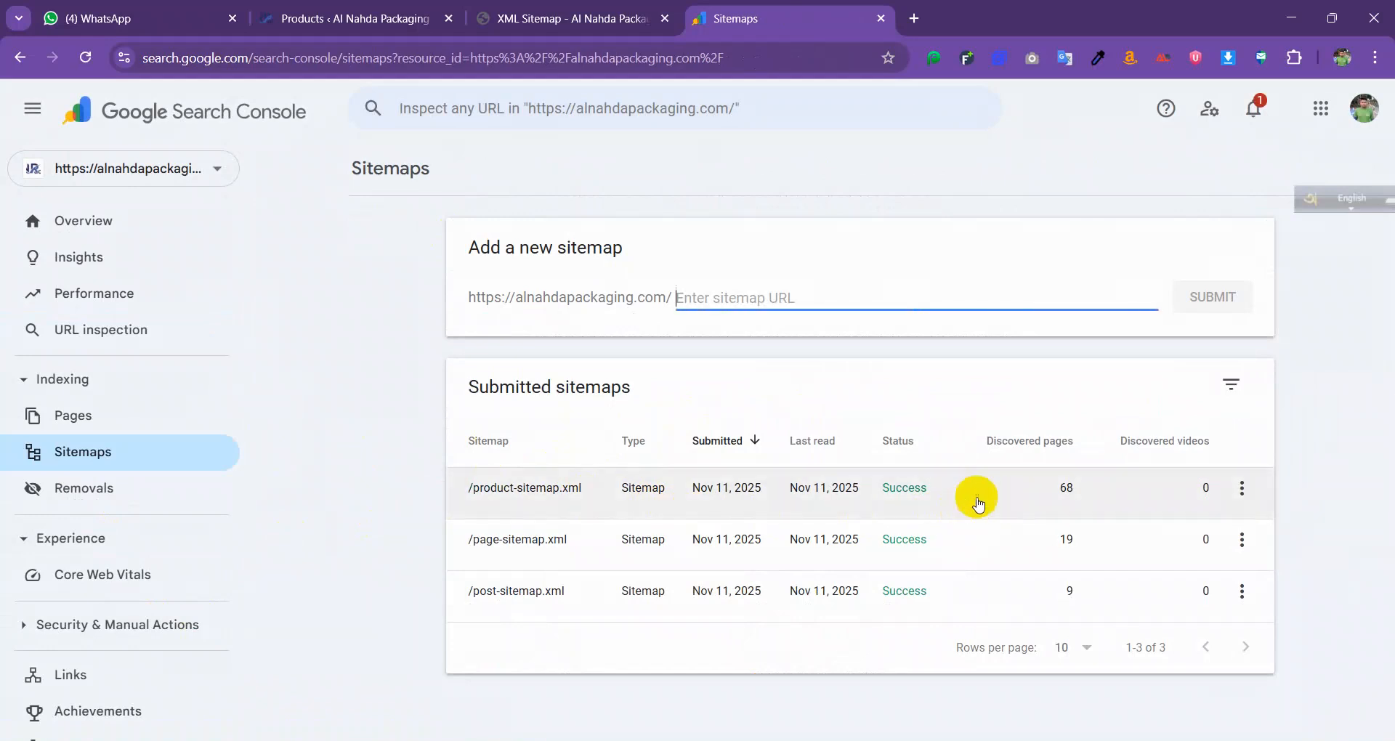
left_click(1152, 488)
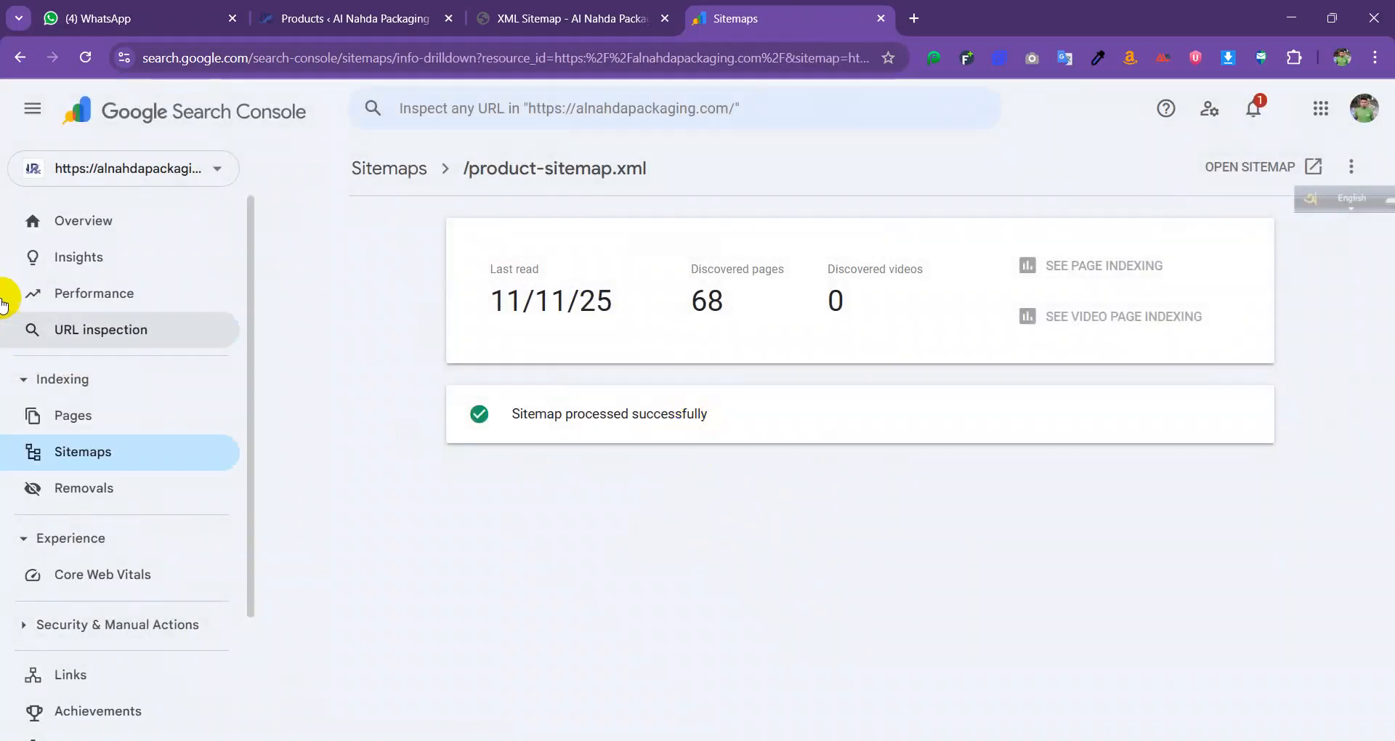
- Open the Performance report and limit its data to the last 24 hours
left_click(68, 328)
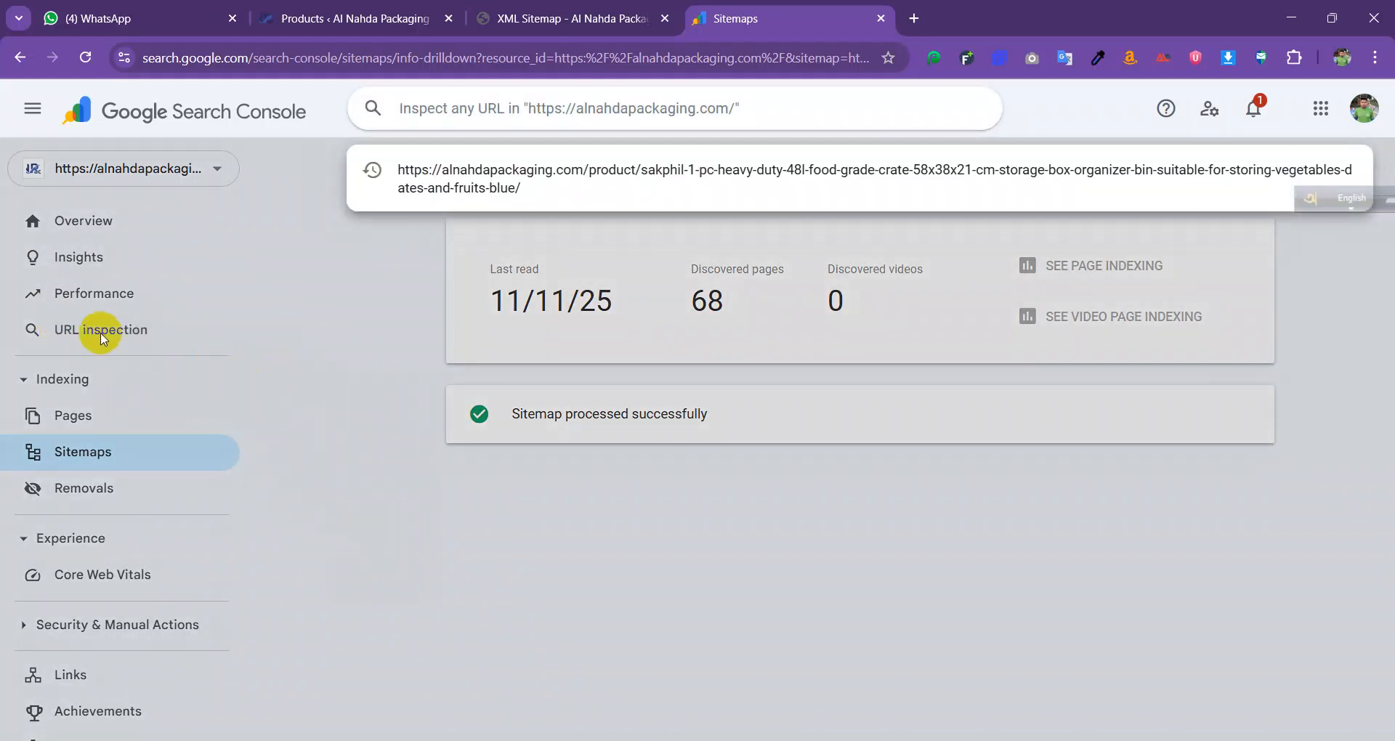
left_click(78, 328)
left_click(102, 290)
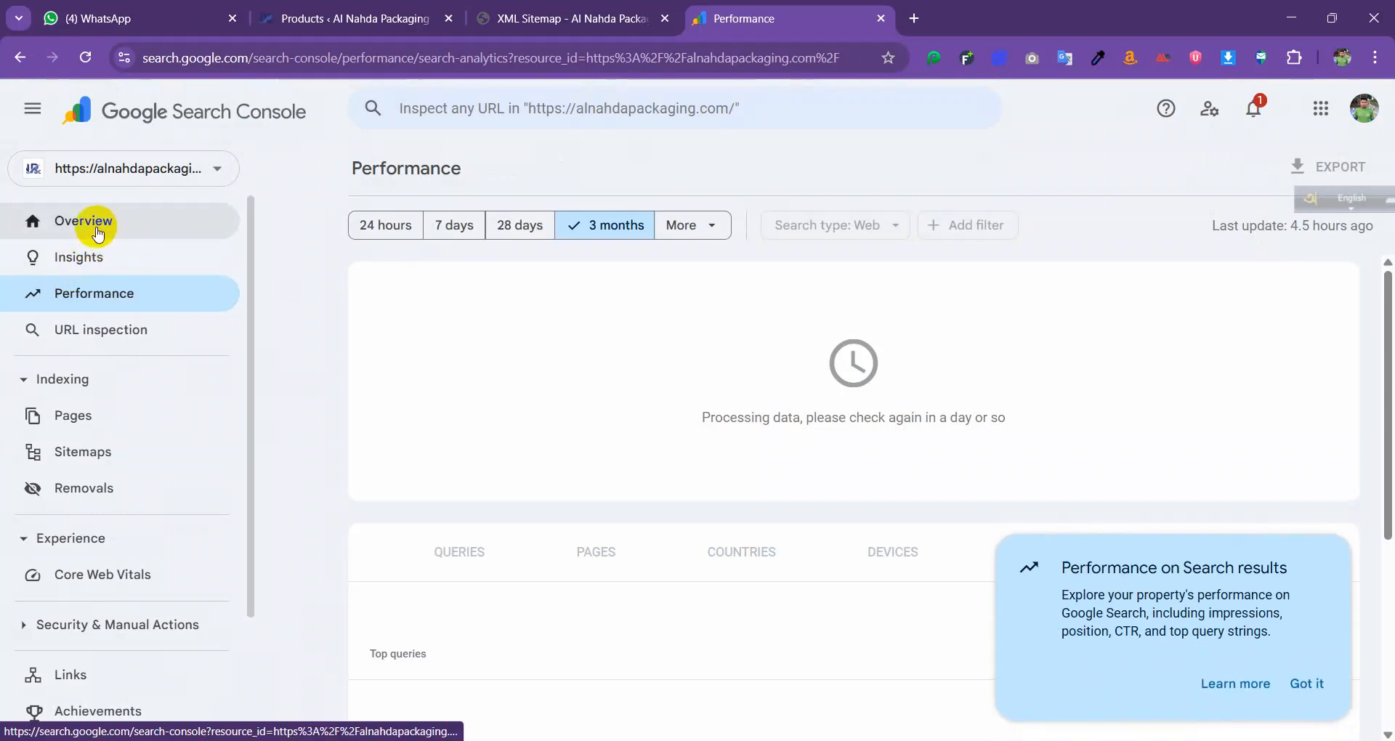
left_click(378, 227)
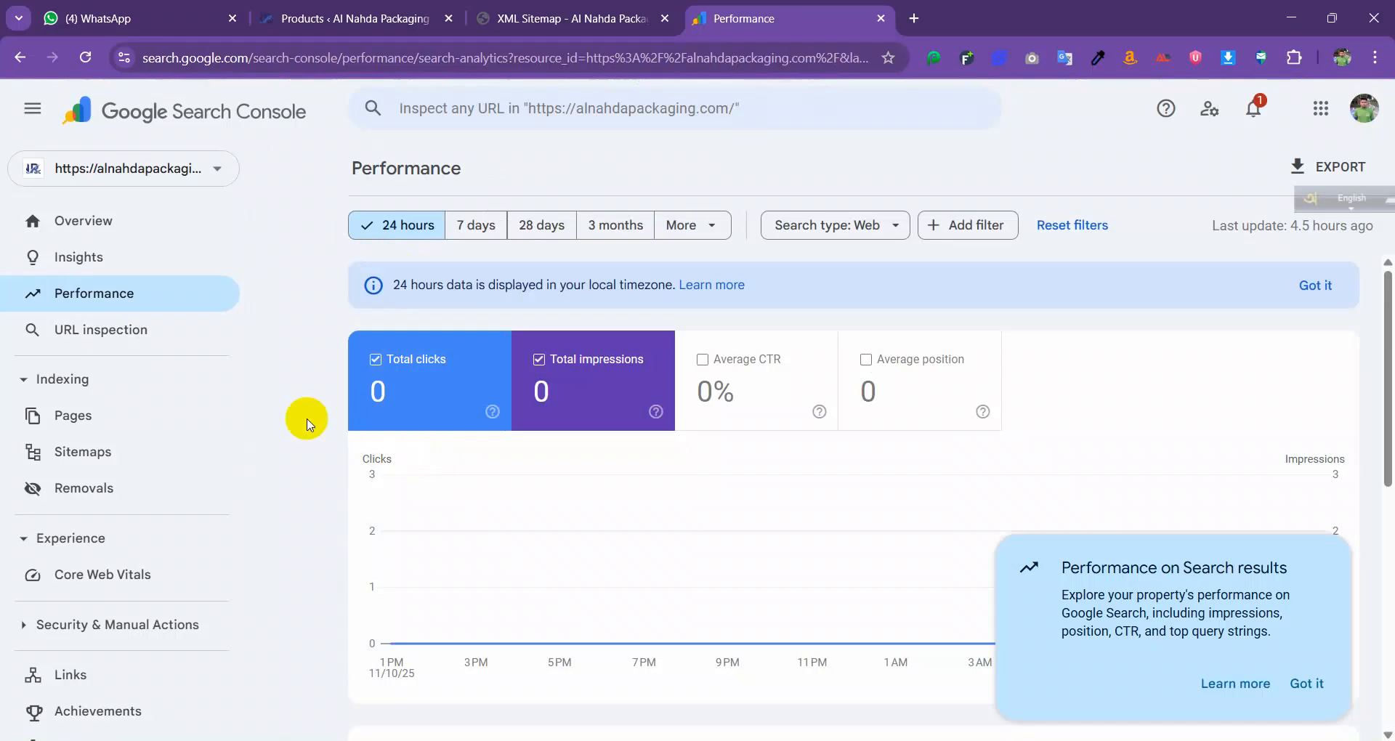
left_click(116, 327)
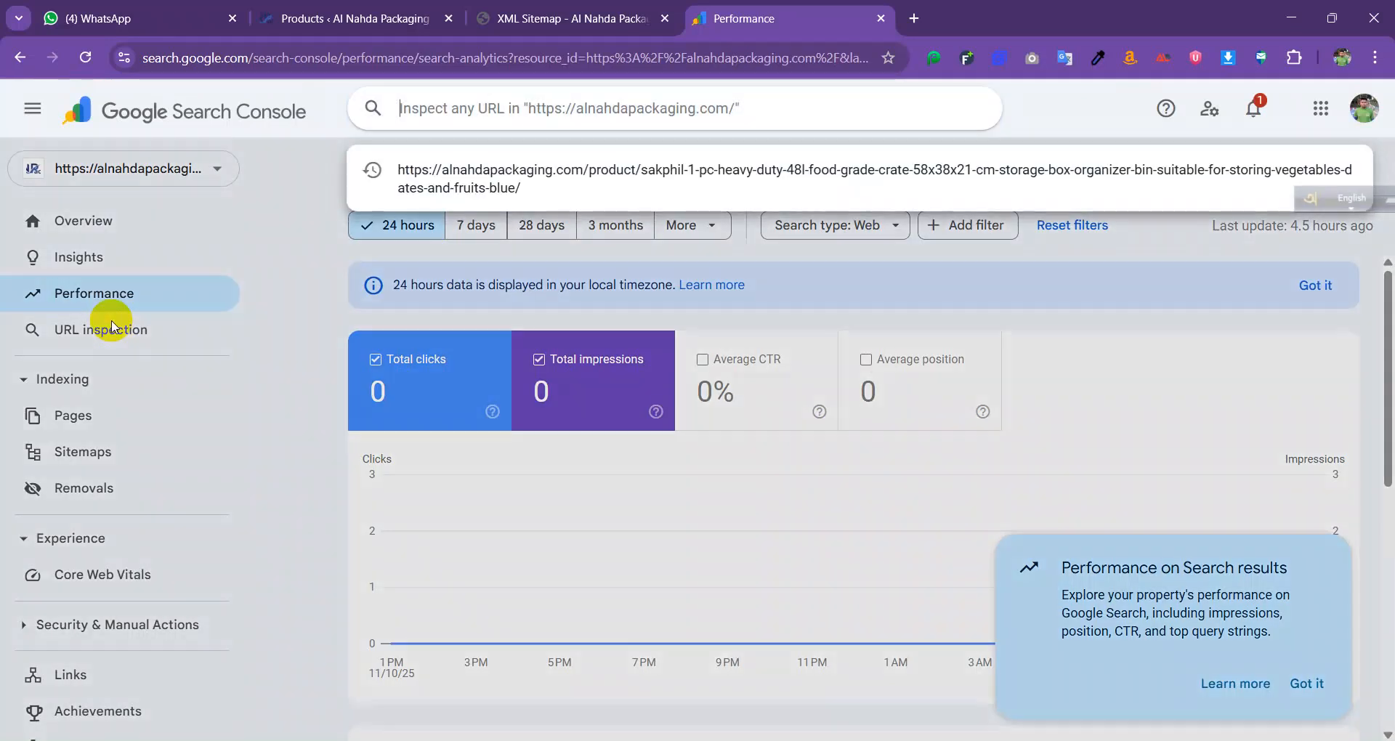
left_click(104, 300)
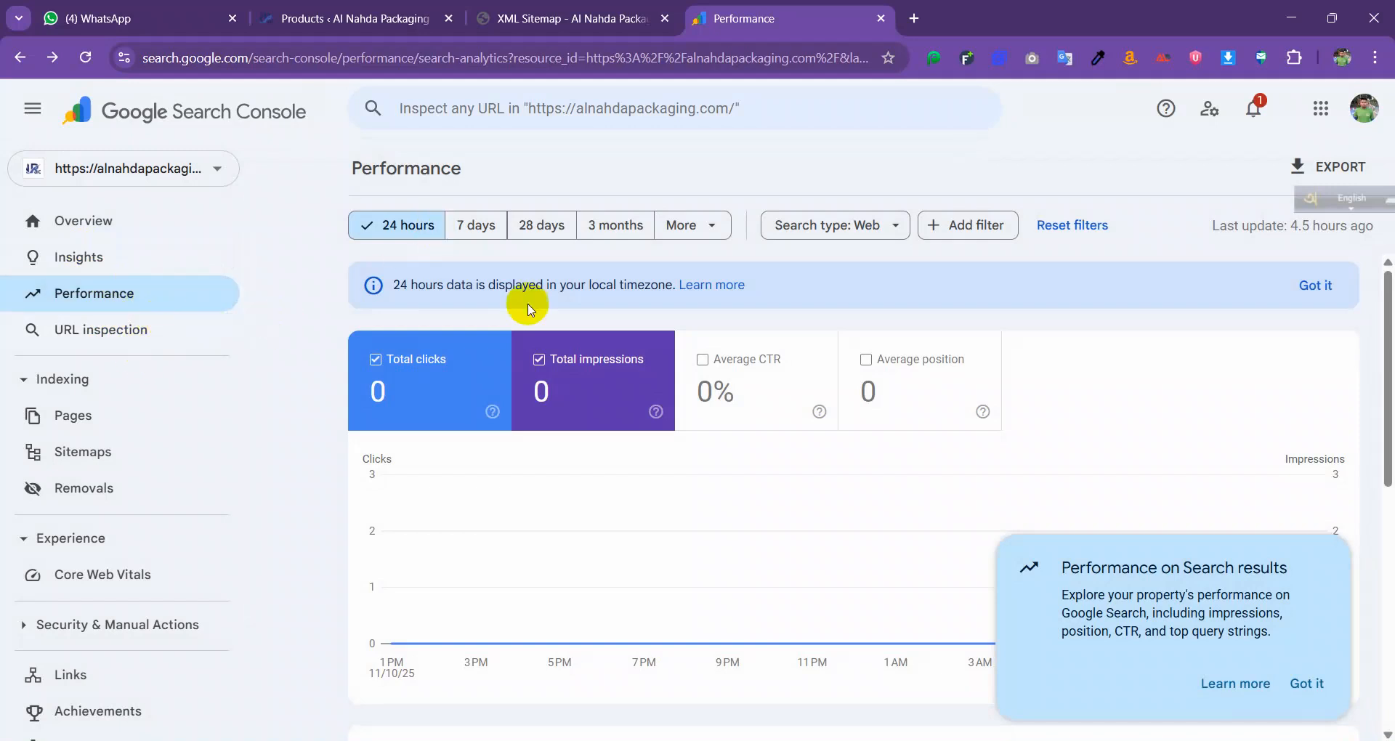
- Start another URL inspection and copy the Gold Fortune jute burlap tote bag's page address from the WordPress Products list for it
left_click(94, 332)
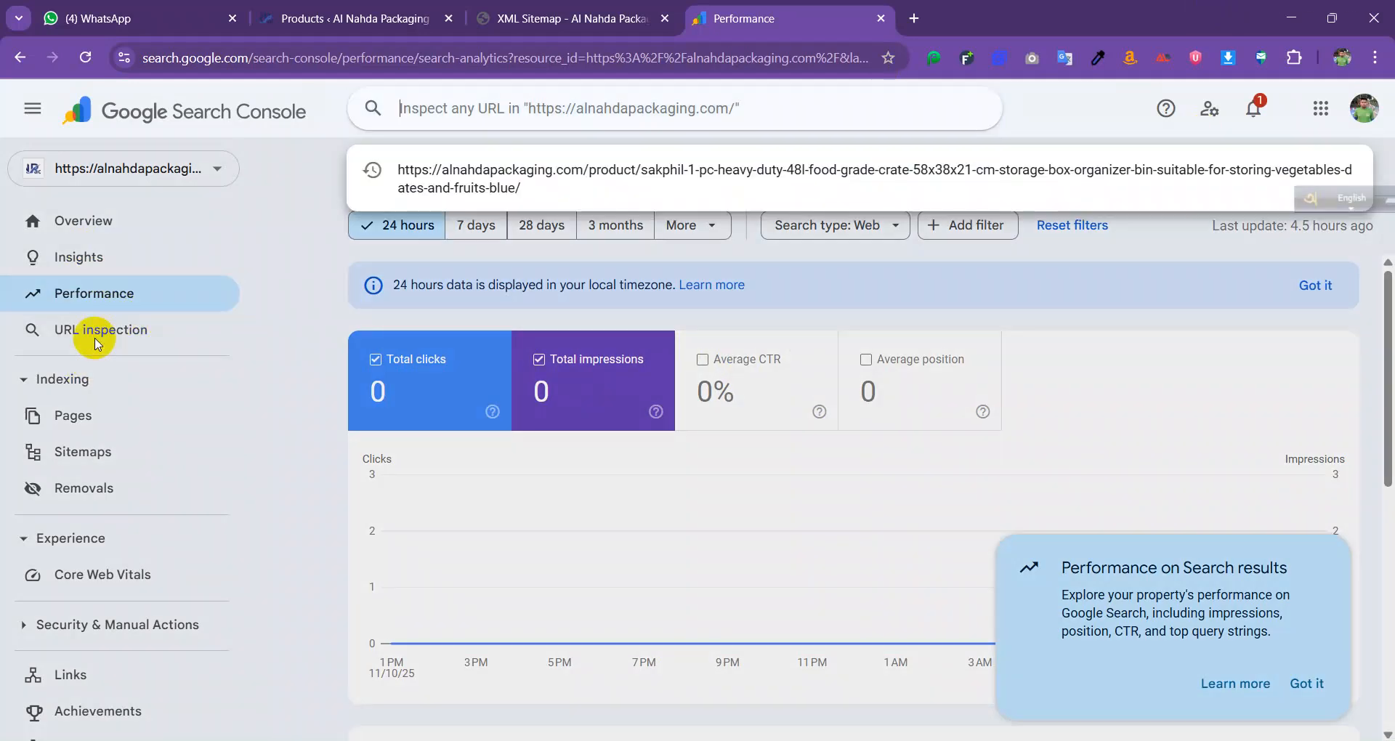
left_click(349, 6)
scroll(343, 414, "down", 10)
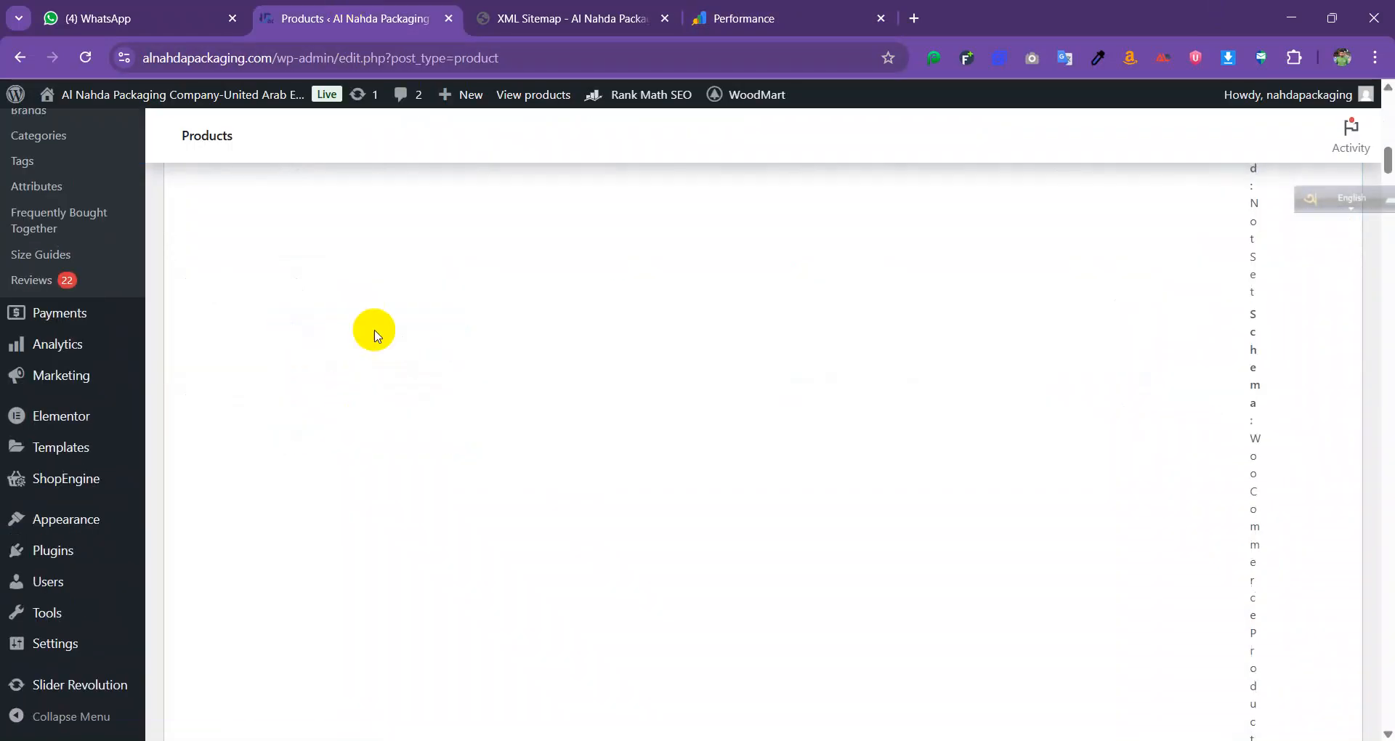
scroll(367, 336, "up", 4)
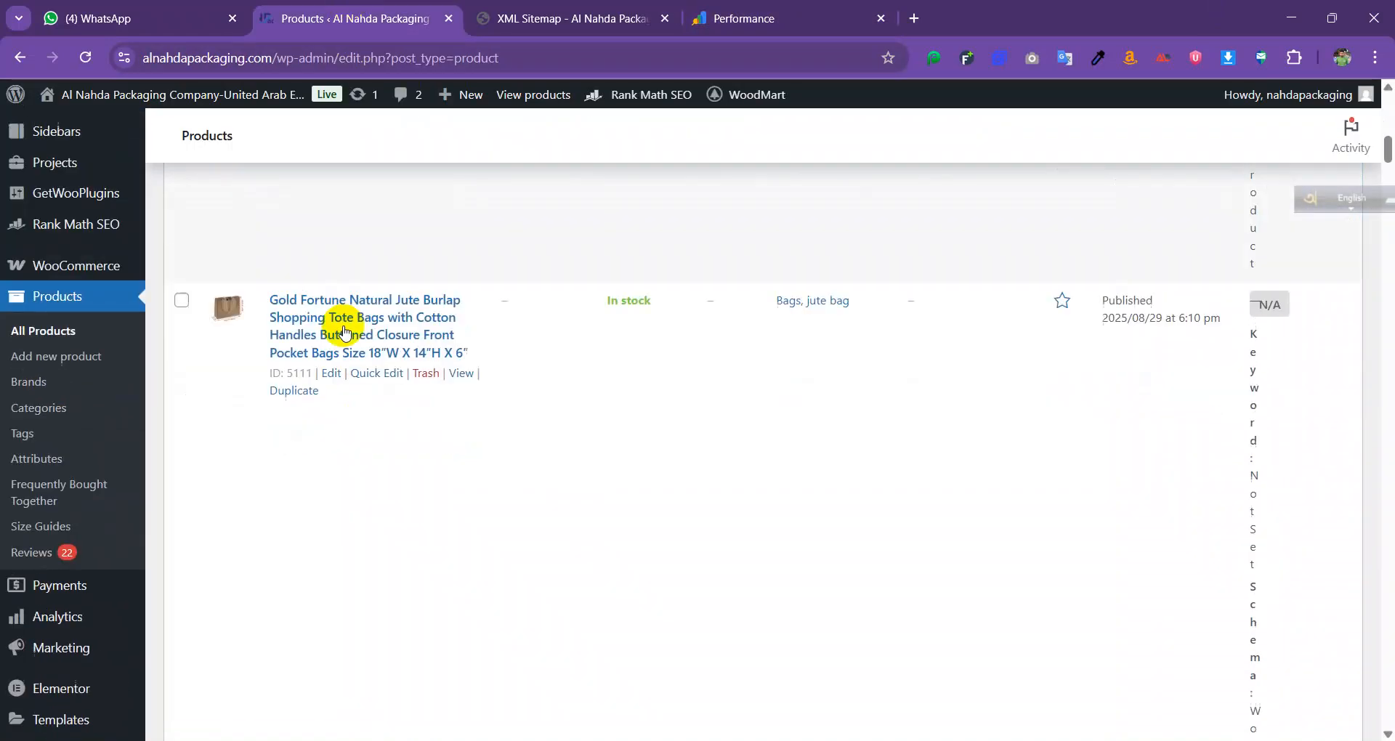
right_click(465, 374)
left_click(512, 535)
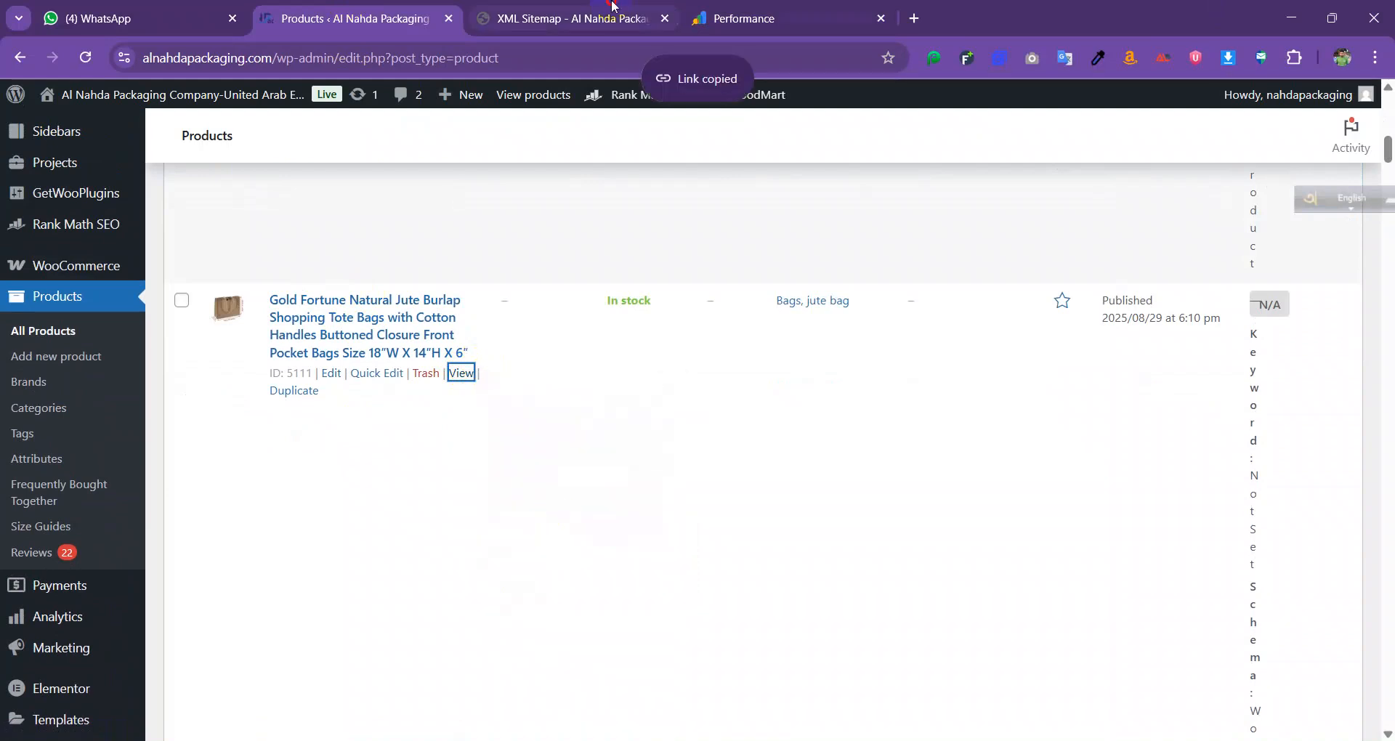
- Inspect the copied tote bag address in Search Console and open its Breadcrumbs report
left_click(612, 6)
left_click(723, 9)
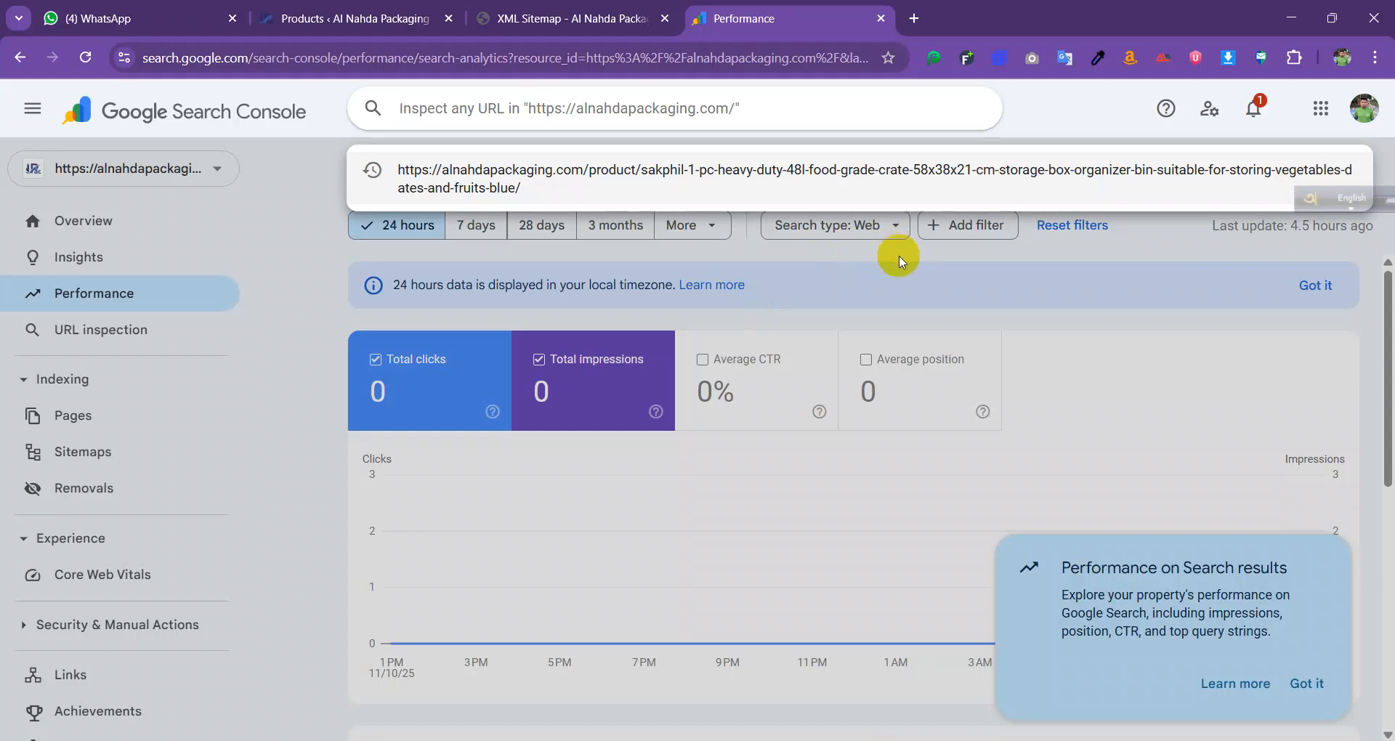
left_click(754, 116)
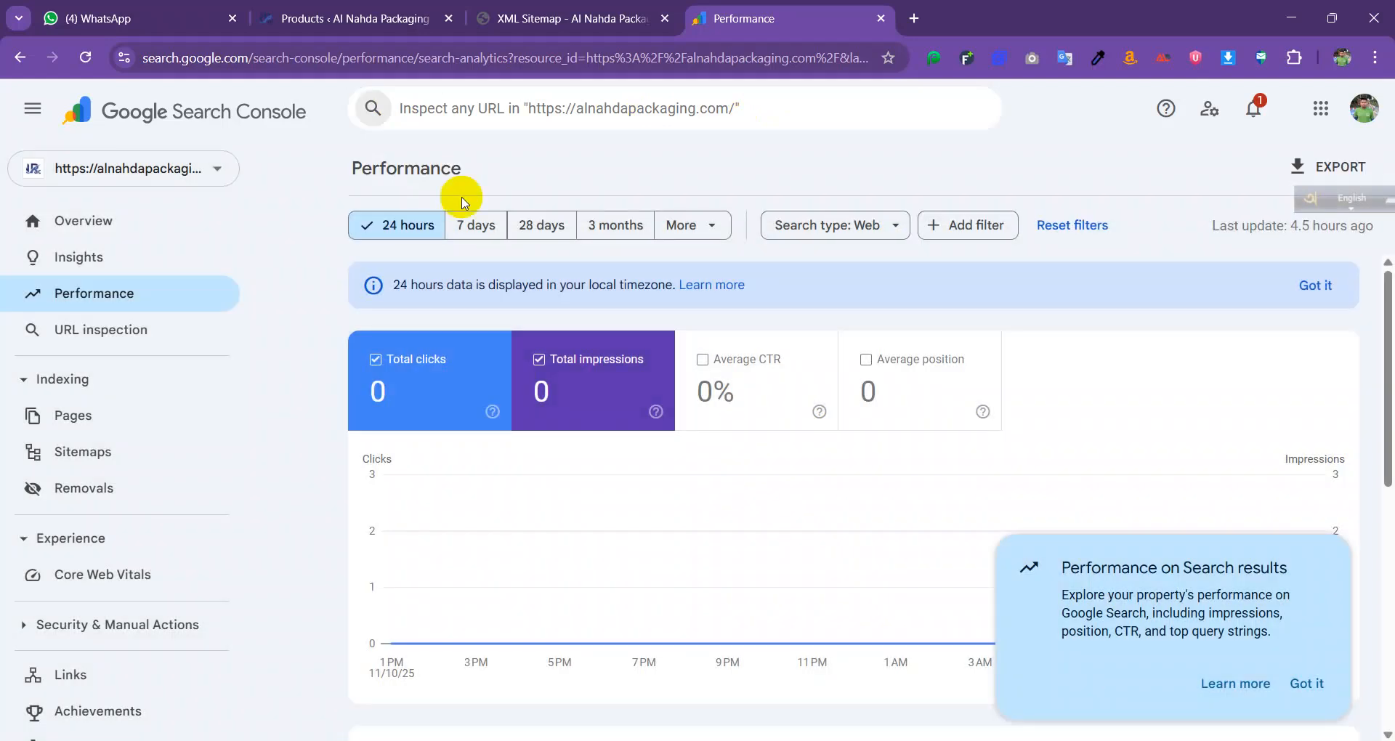
left_click(463, 108)
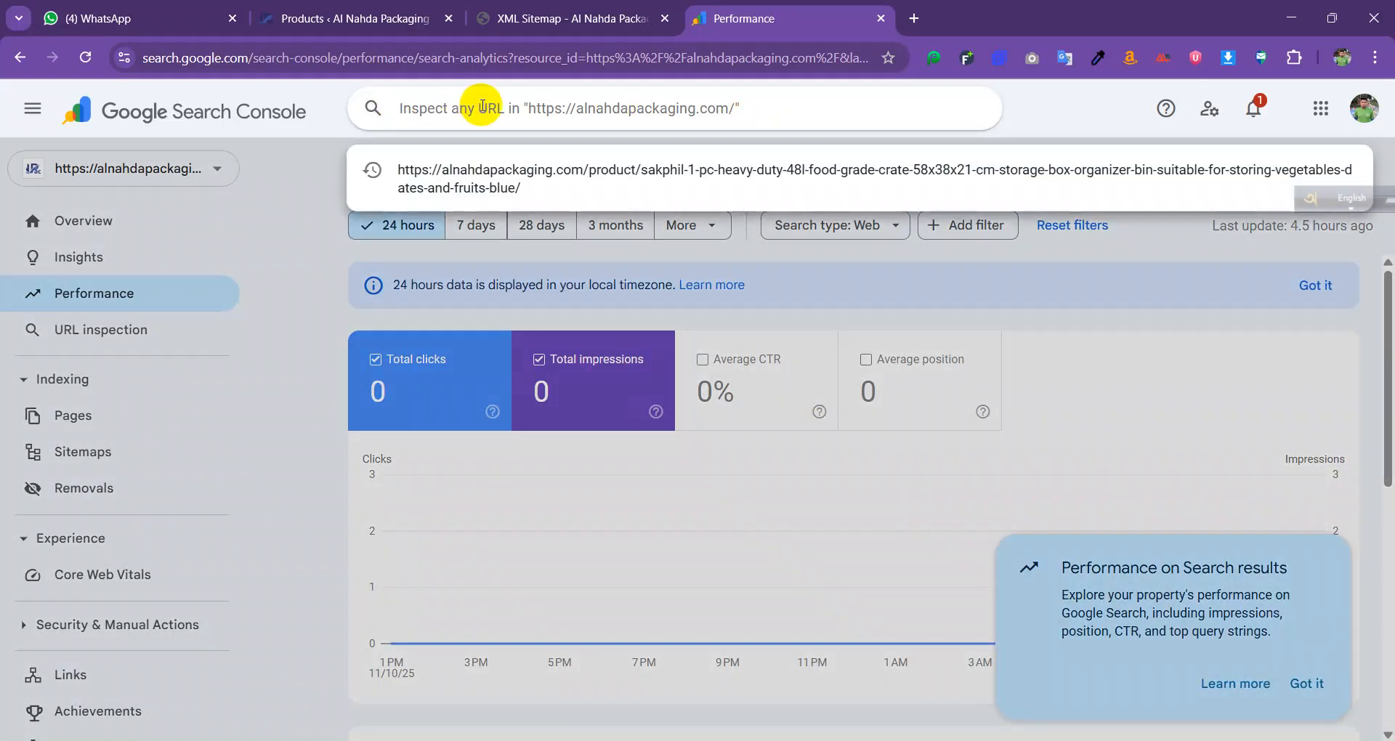
key("ctrl+v")
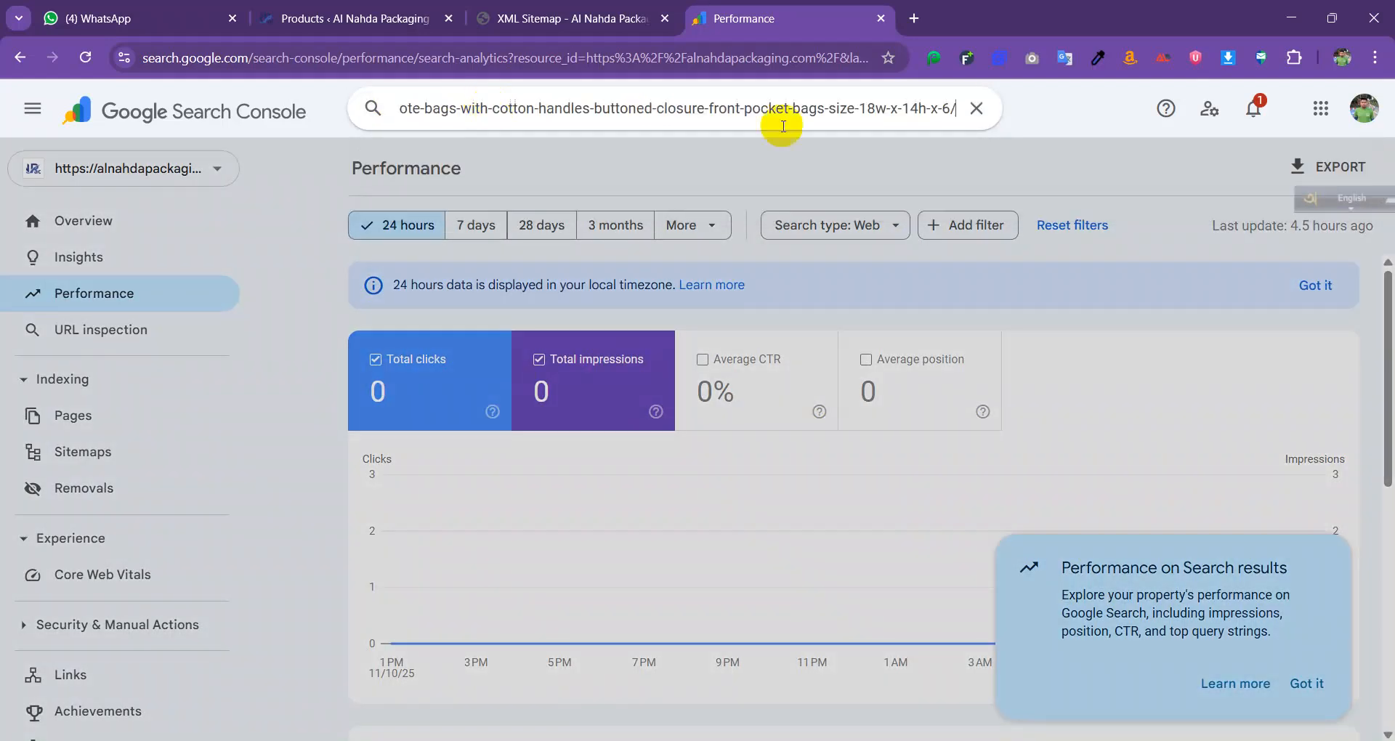
key("Return")
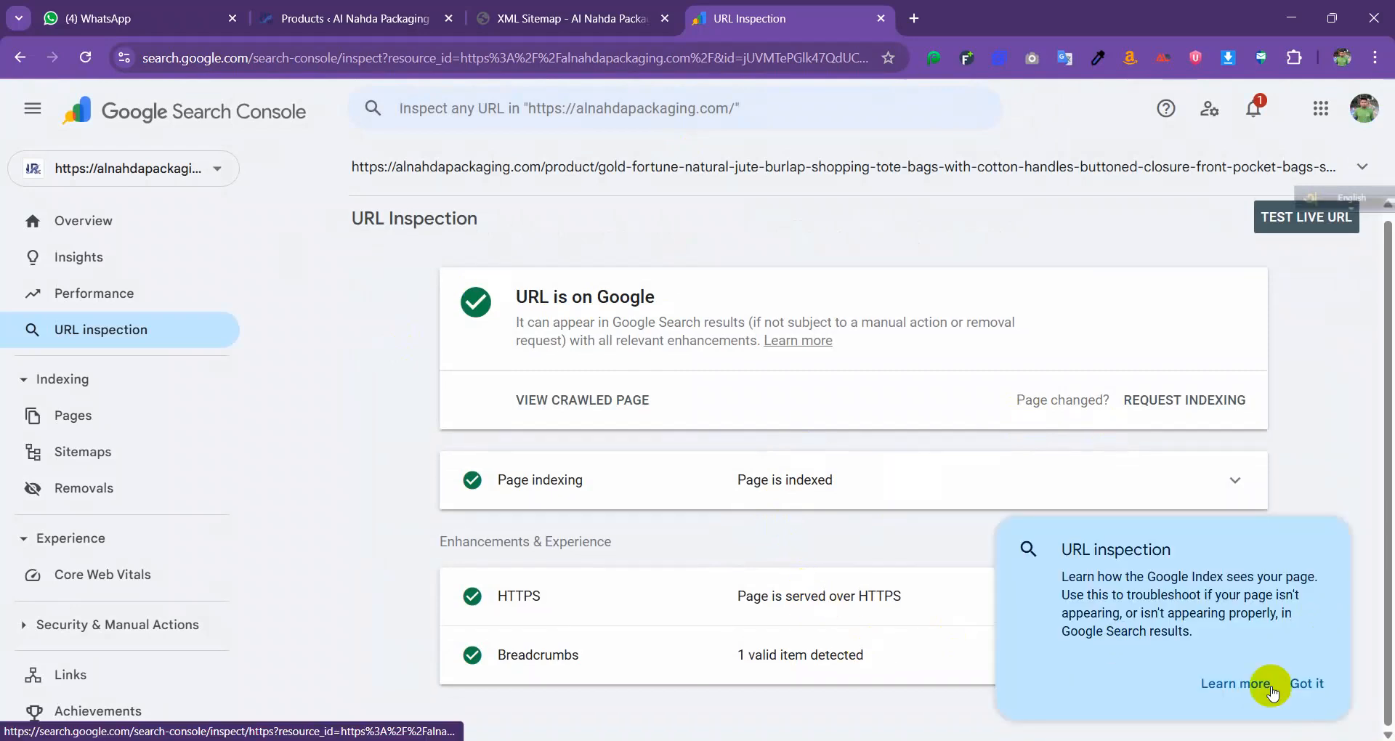
left_click(1299, 686)
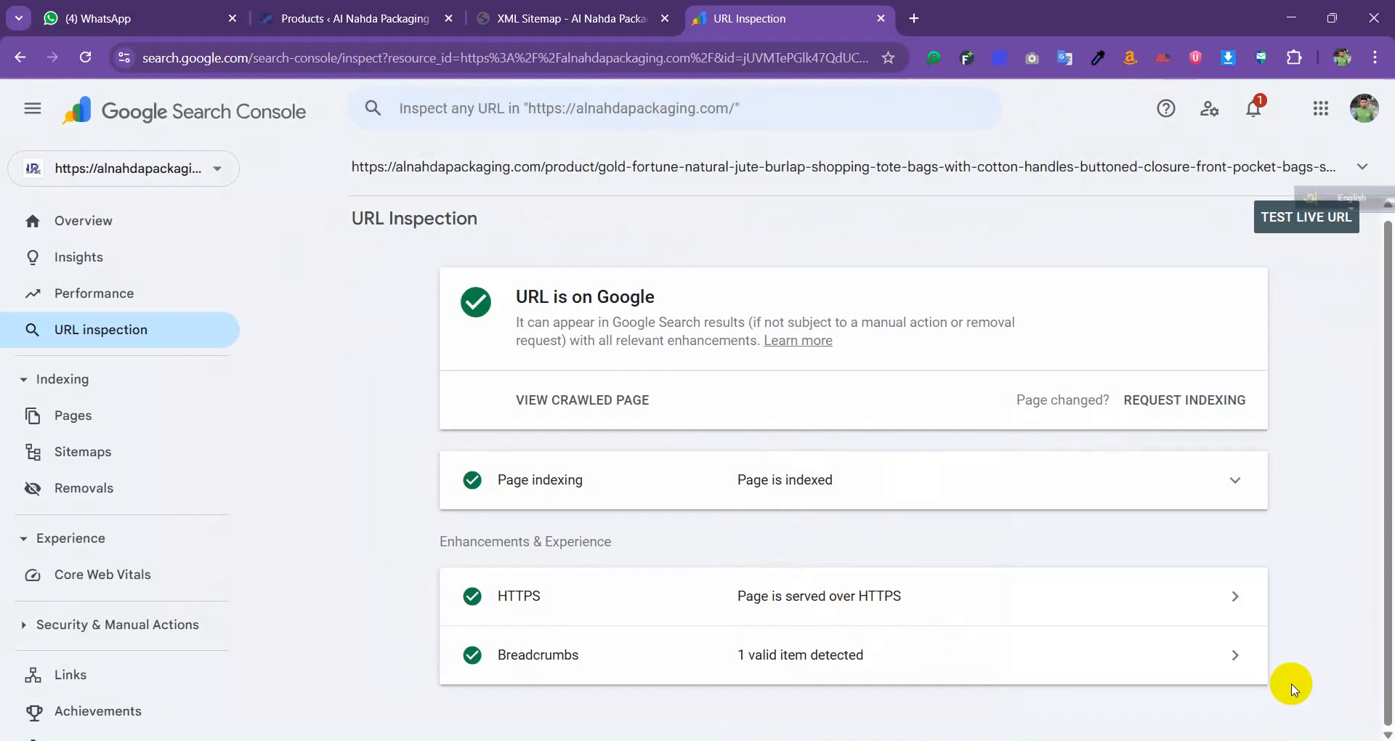
left_click(1238, 657)
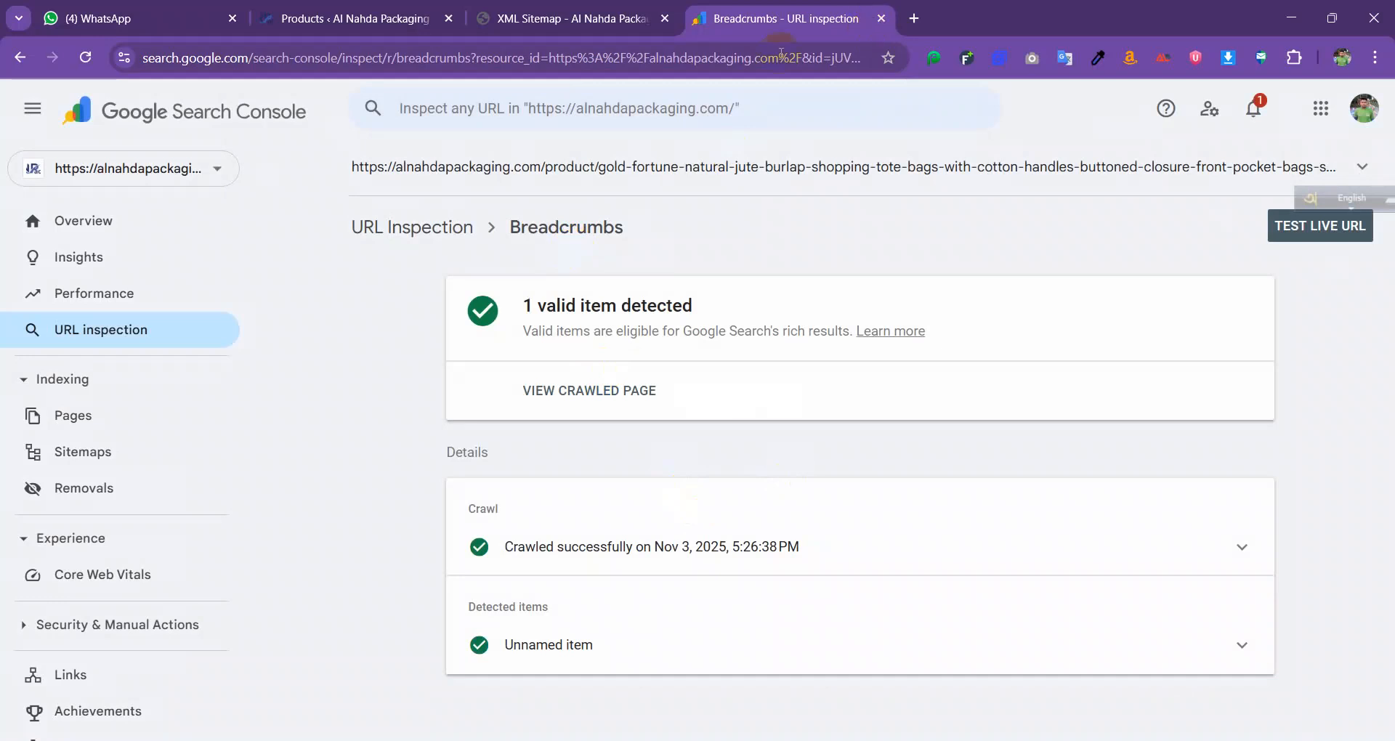
- Close Search Console and return to the WordPress Products list
key("ctrl+w")
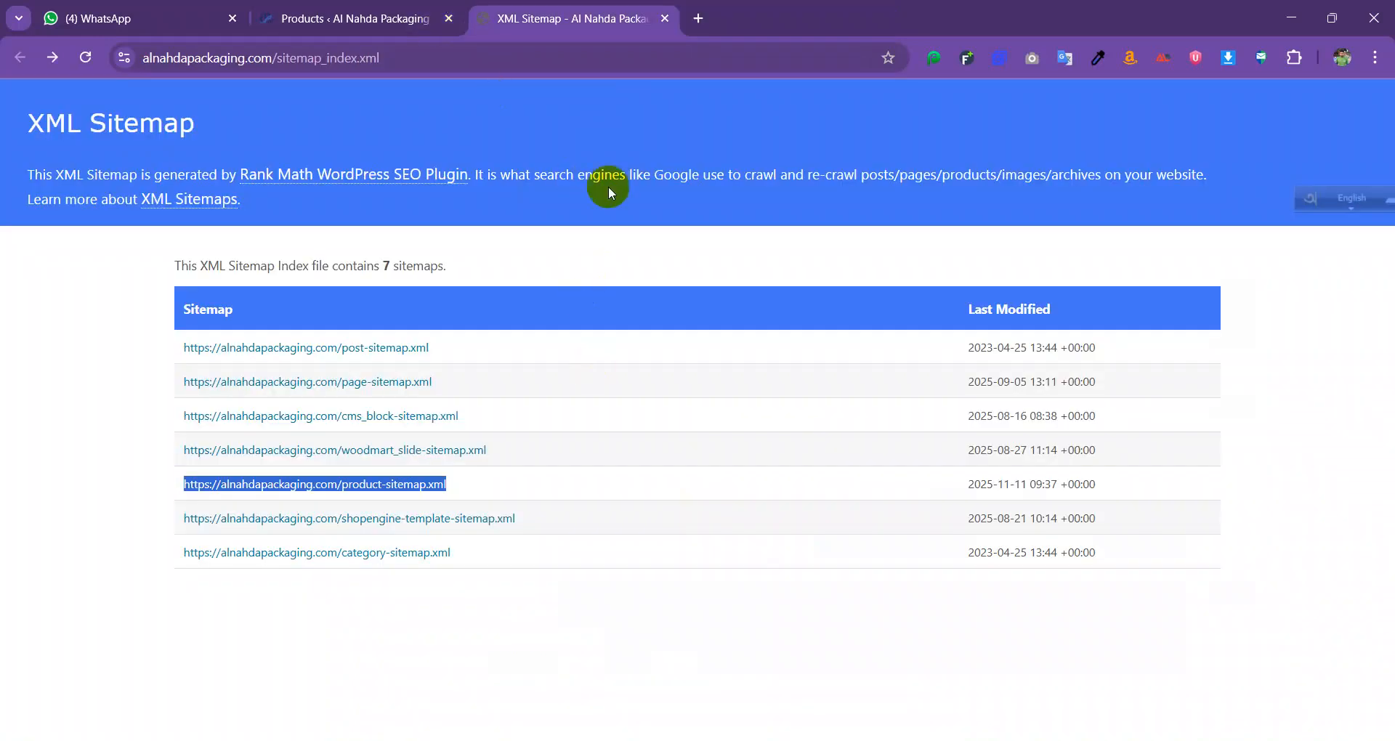
left_click(365, 21)
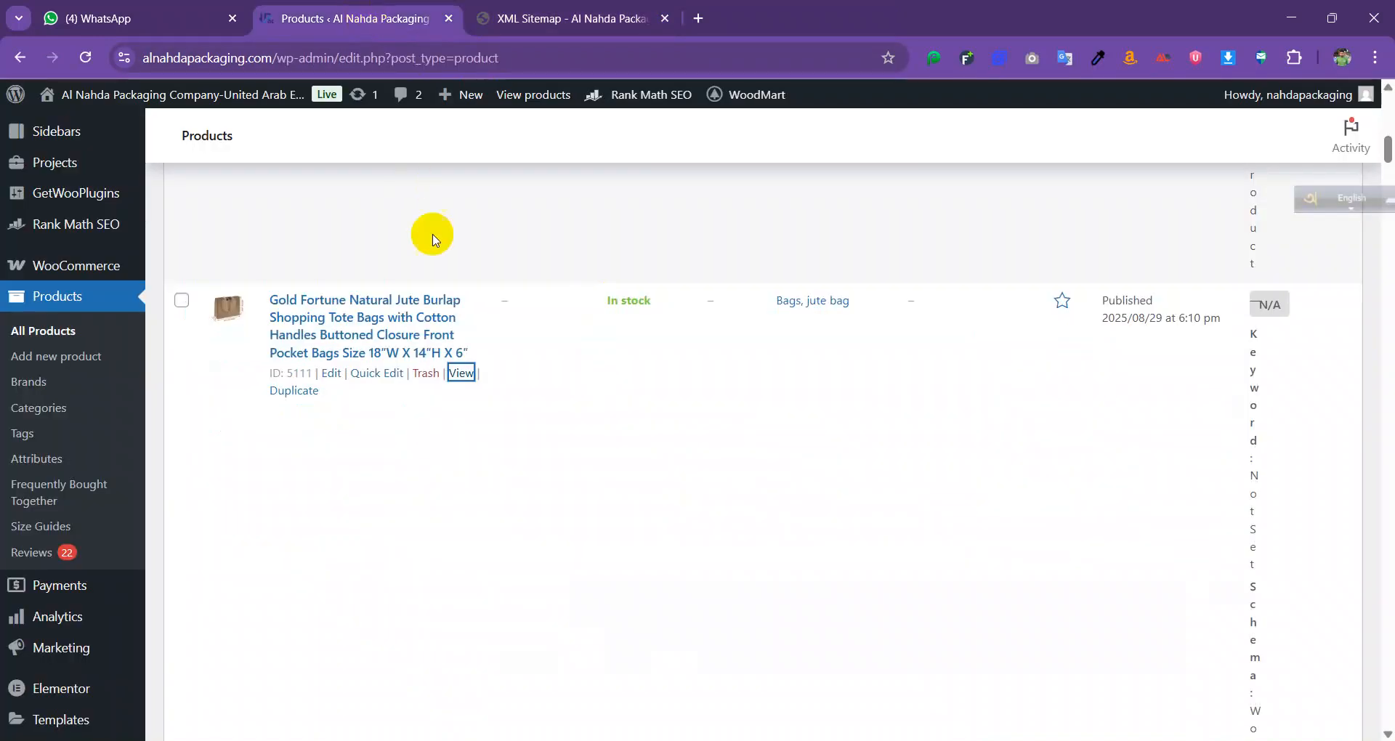
scroll(438, 247, "up", 1)
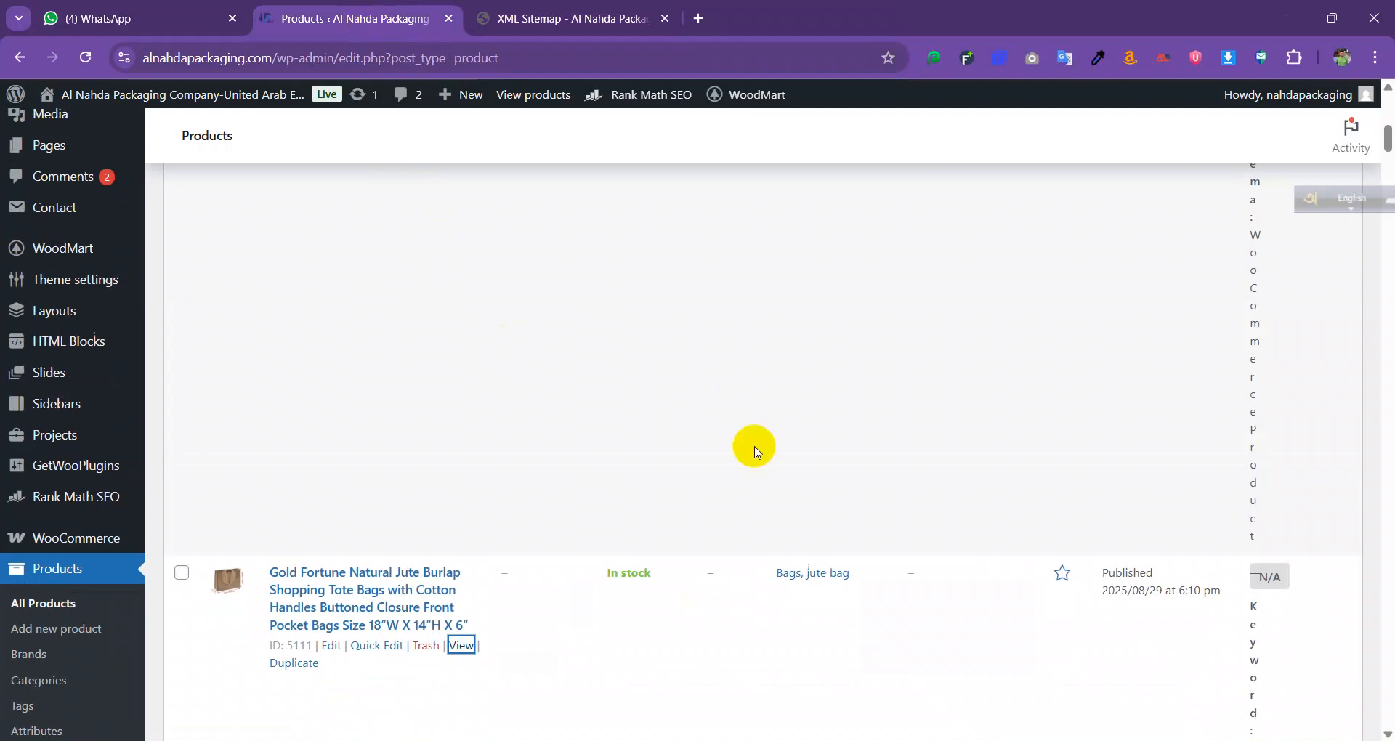